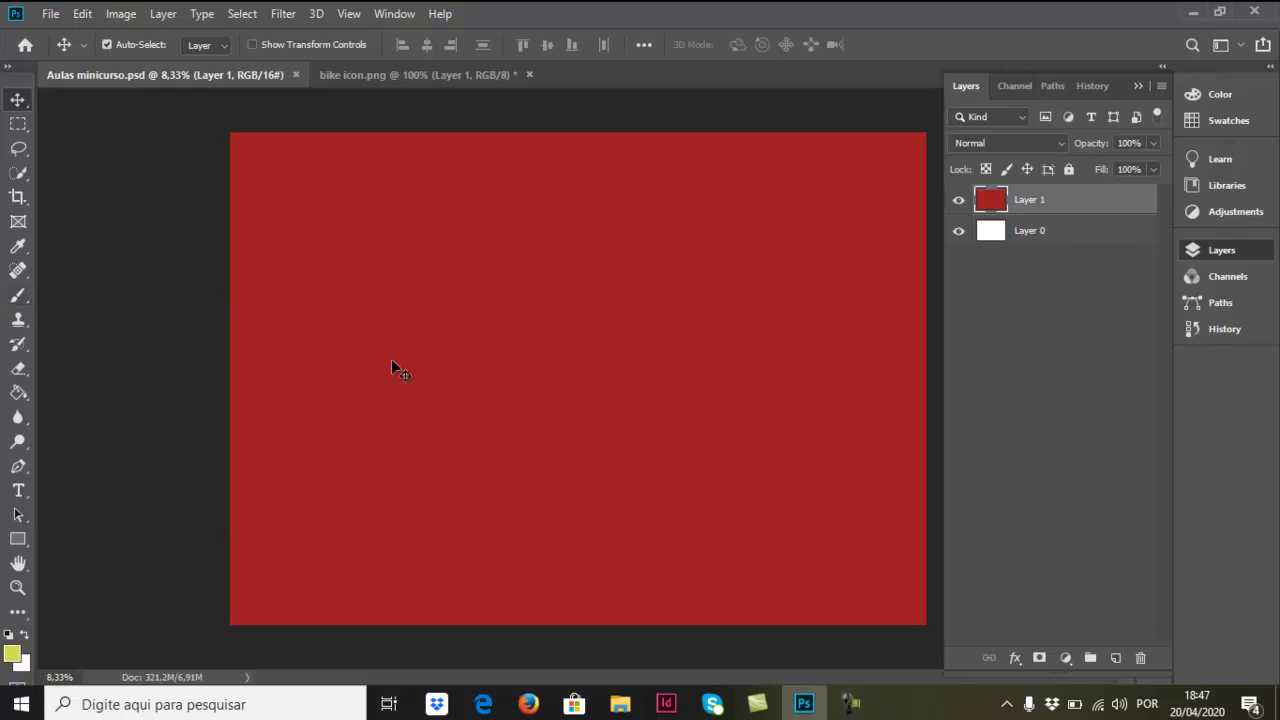
- Pick the Brush tool and size its hard round tip to 448 px
left_click(19, 297)
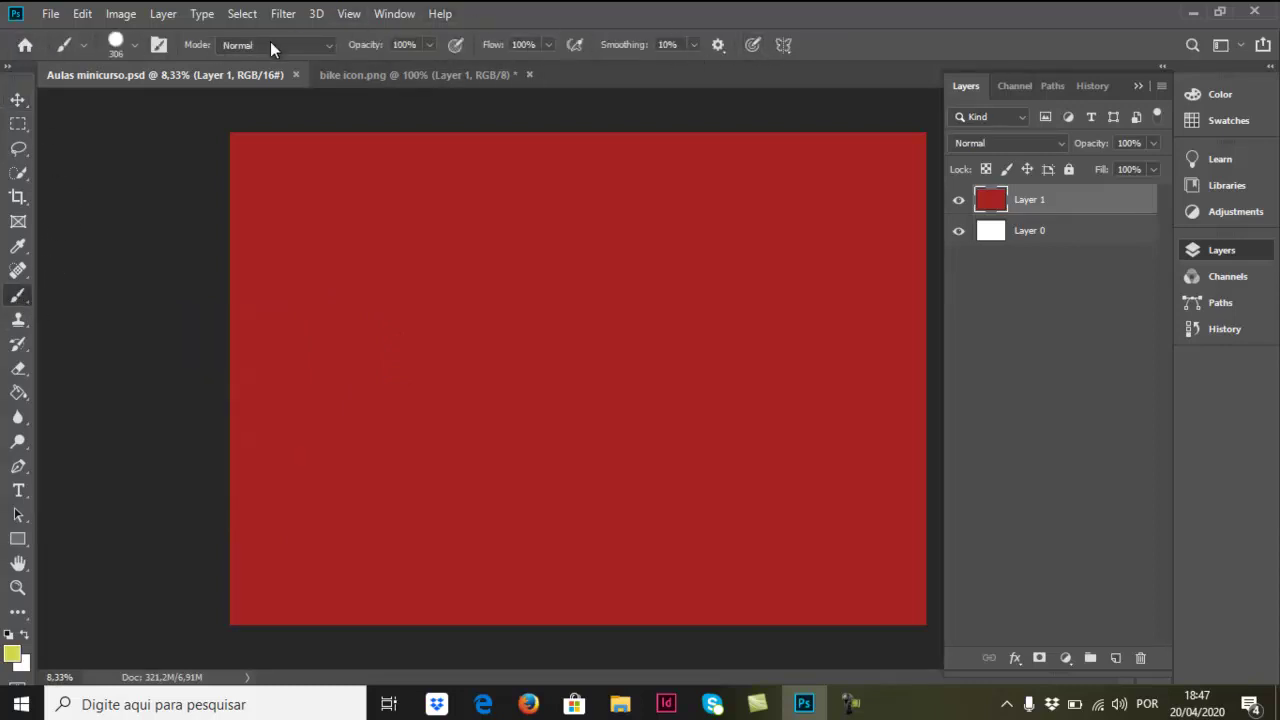
left_click(137, 45)
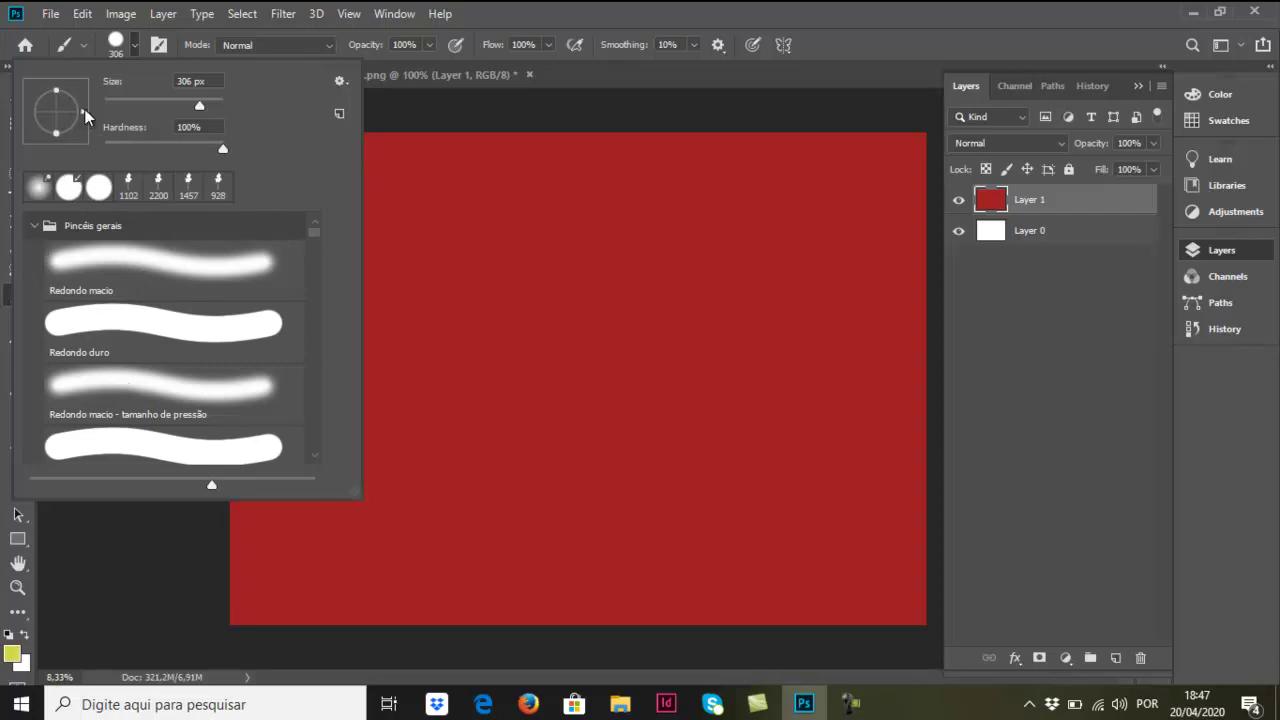
mouse_move(86, 118)
left_mouse_down()
mouse_move(75, 126)
mouse_move(61, 99)
mouse_move(35, 126)
mouse_move(57, 99)
mouse_move(58, 117)
mouse_move(86, 121)
left_mouse_up()
left_click_drag(200, 106, 184, 106)
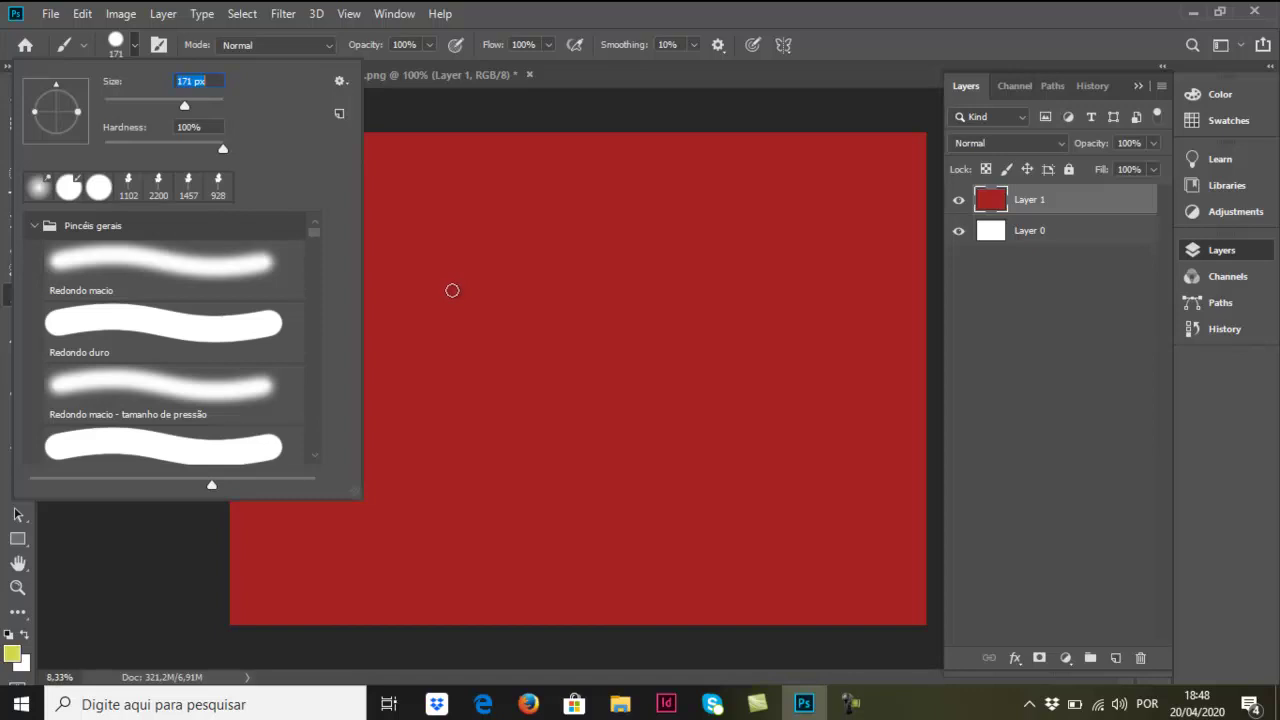
key("Caps_Lock")
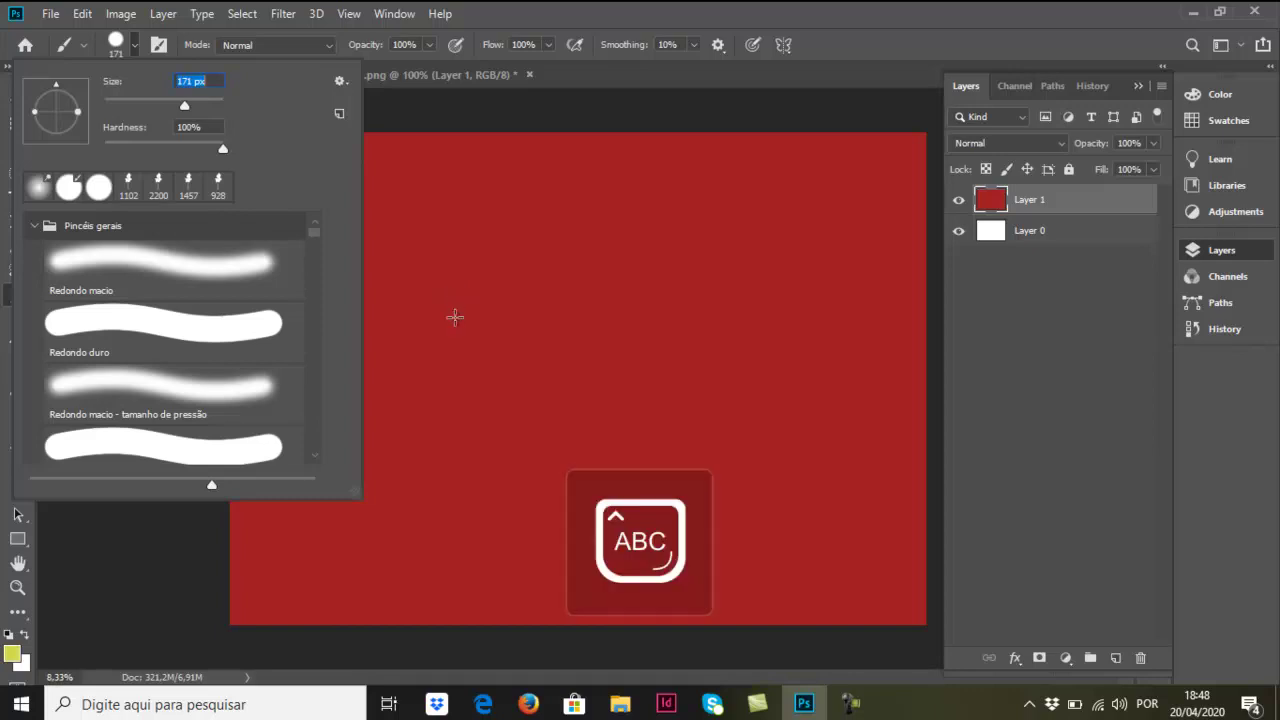
key("Caps_Lock")
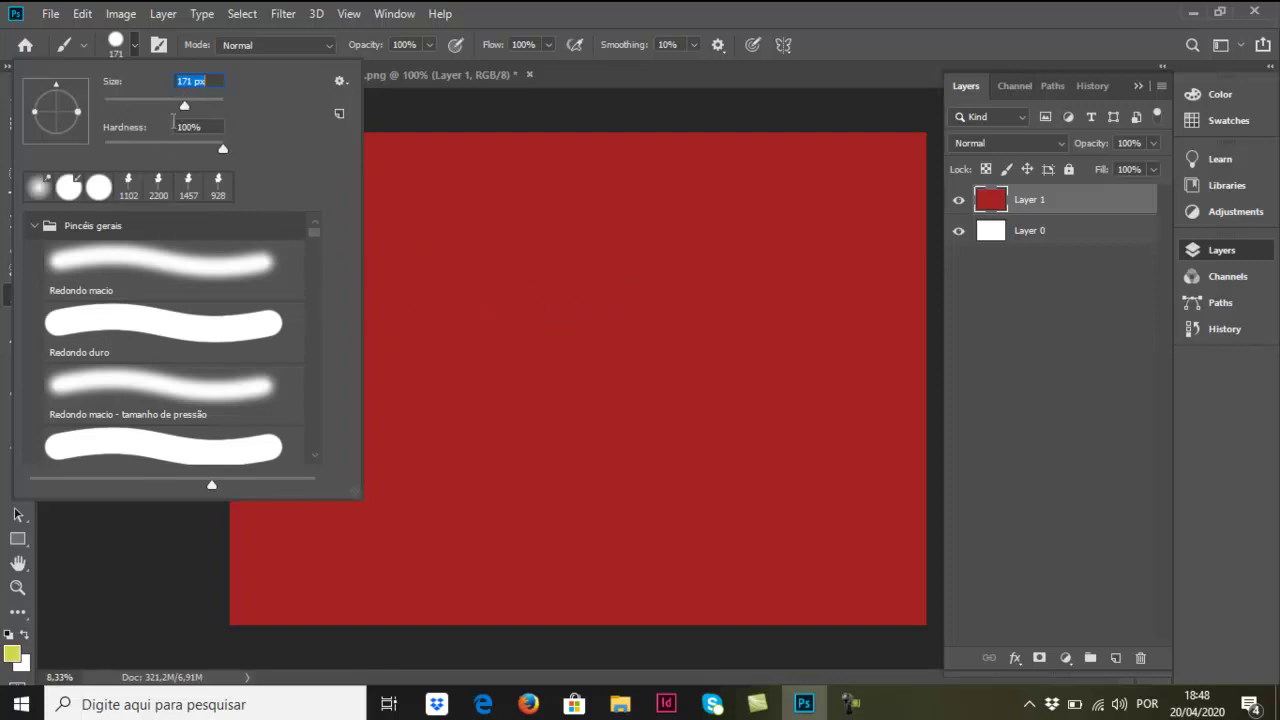
left_click_drag(188, 117, 212, 117)
- Add a black layer mask that hides all of Layer 1
left_click(1040, 659)
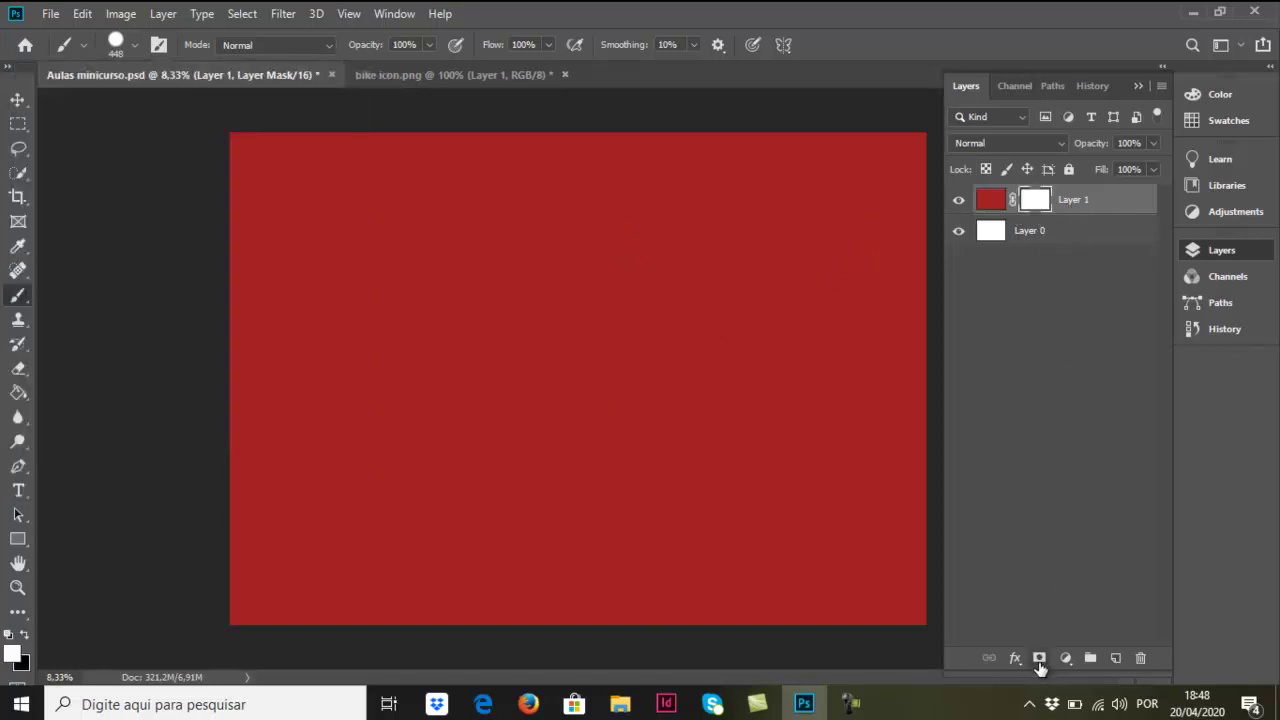
key("ctrl+z")
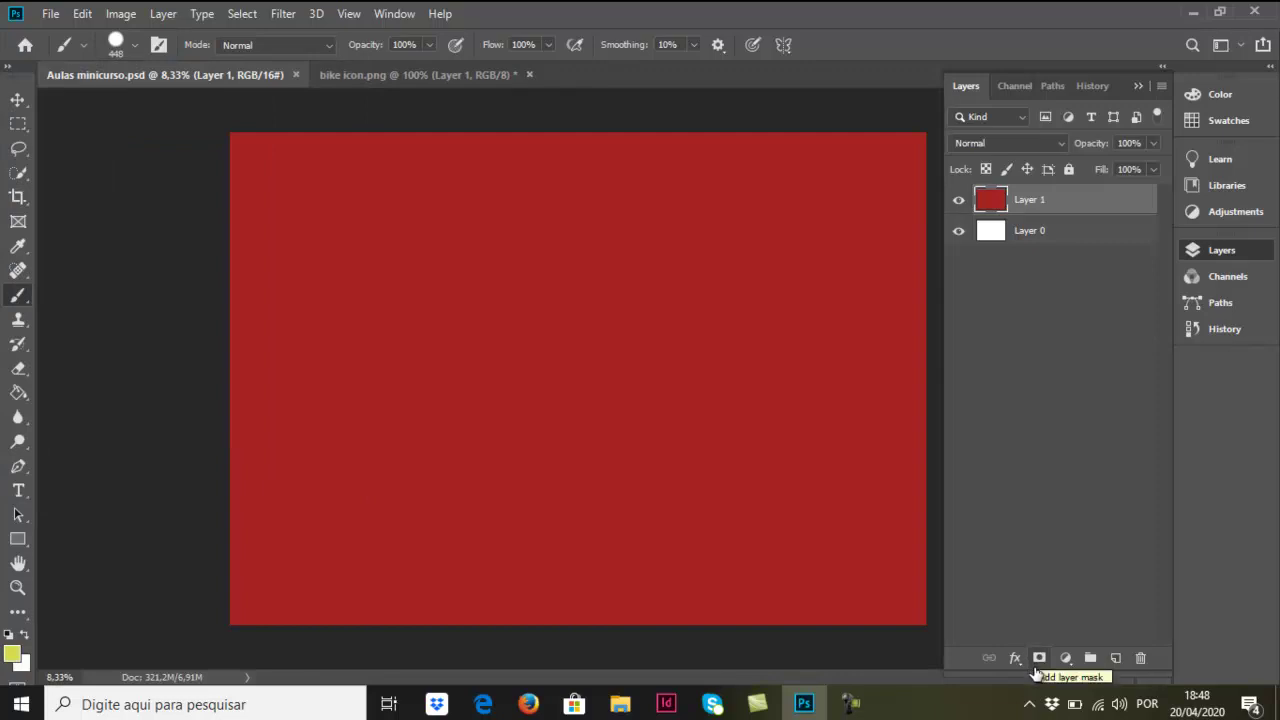
left_click(1040, 660, "alt")
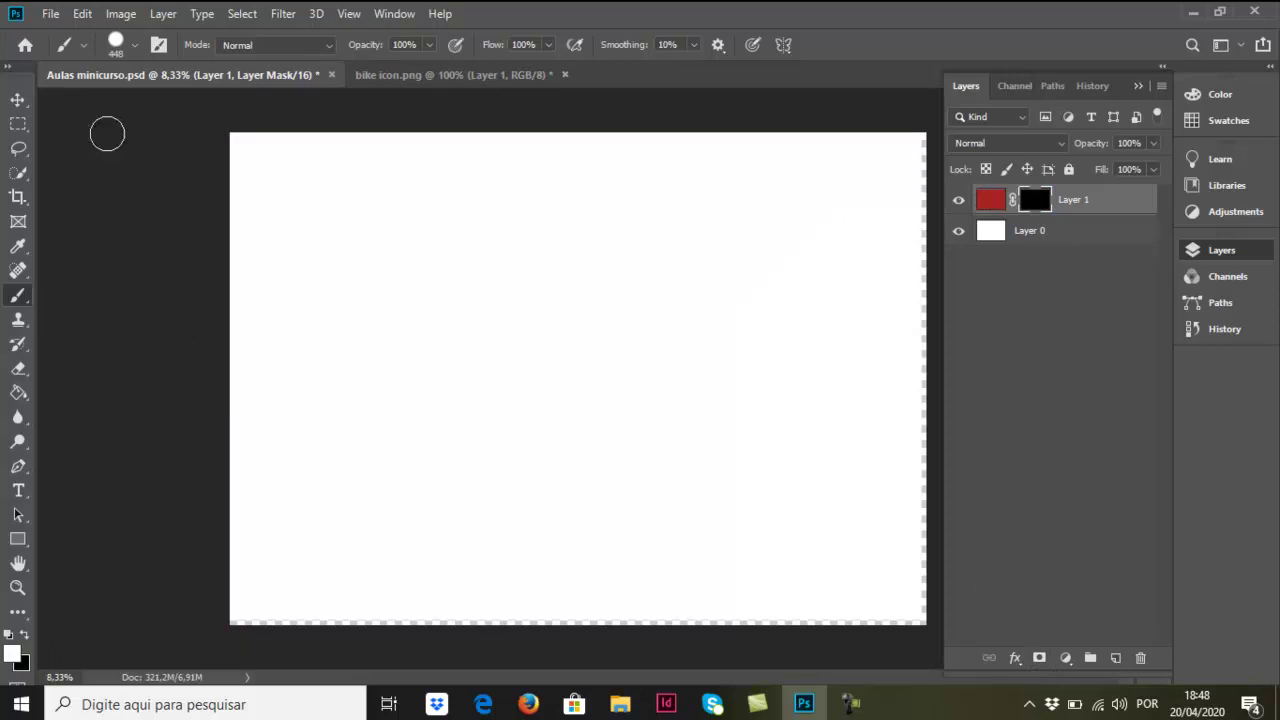
- Choose the soft Redondo macio brush at 464 px with white as the painting colour
left_click(136, 45)
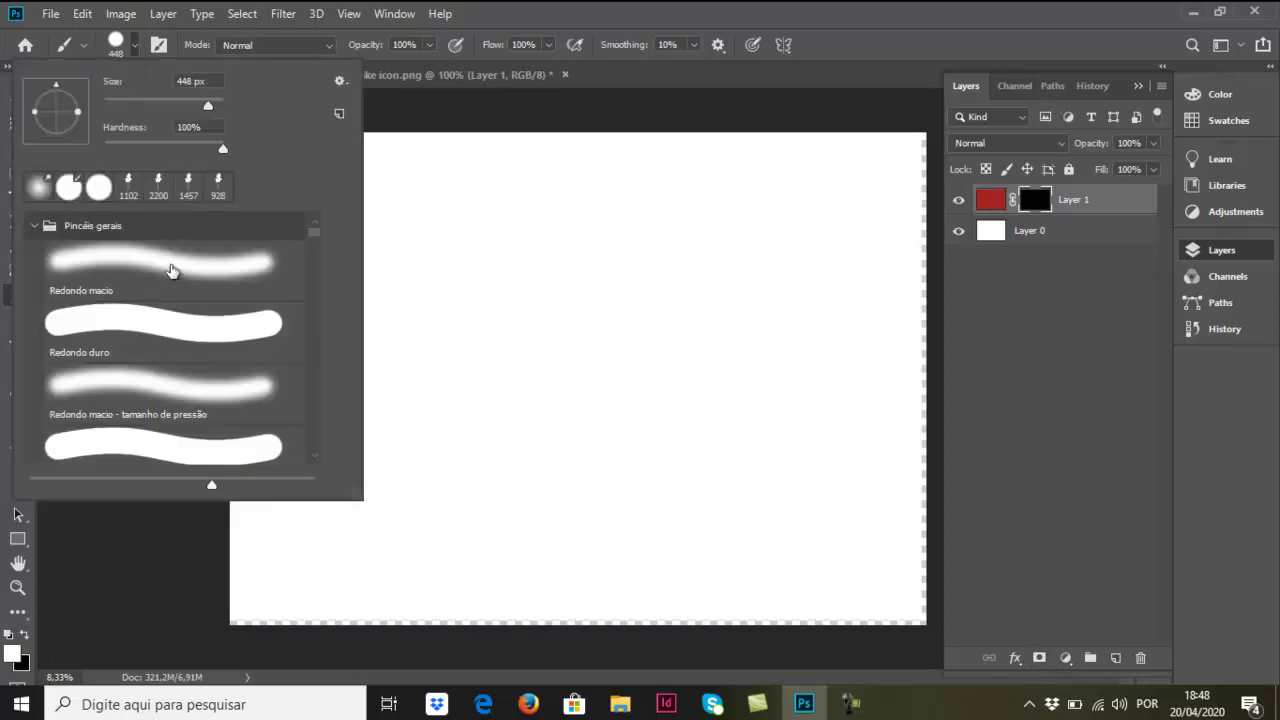
left_click(172, 272)
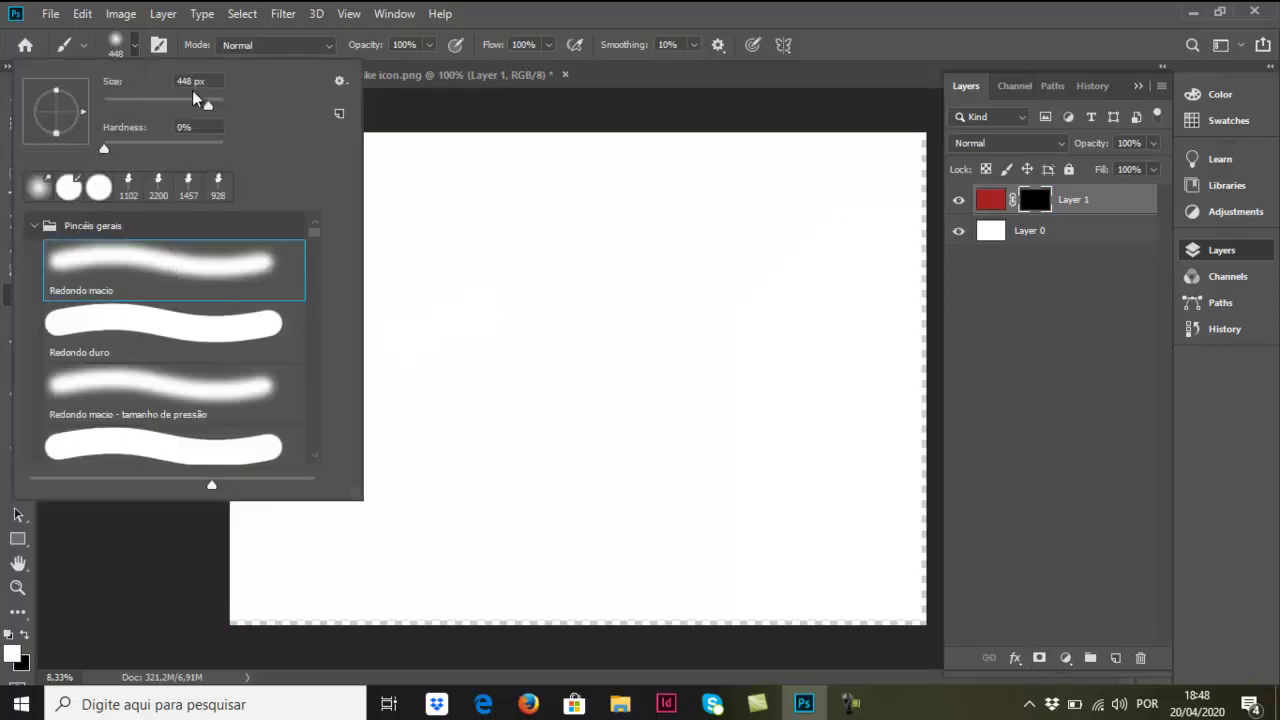
left_click_drag(208, 105, 210, 105)
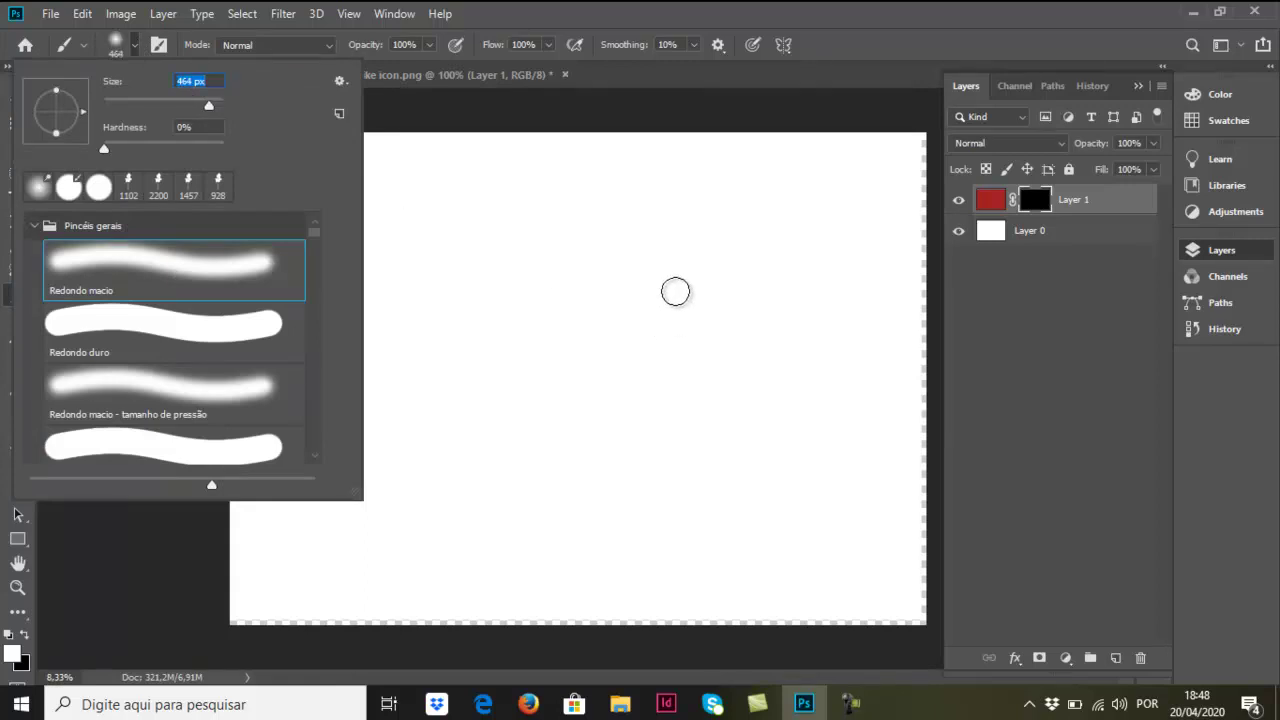
left_click(8, 637)
- Reveal red with a soft looping stroke, then a hard Redondo duro stroke down the left
left_click_drag(745, 222, 610, 305)
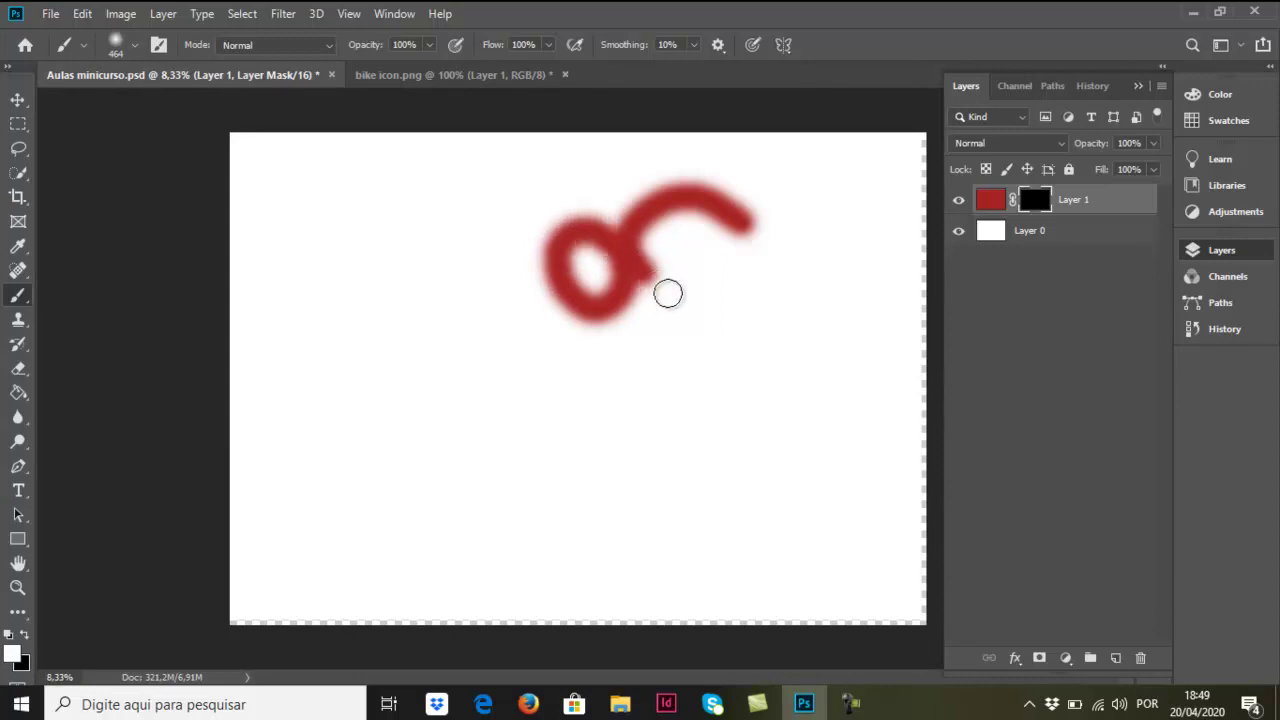
left_click_drag(610, 305, 793, 231)
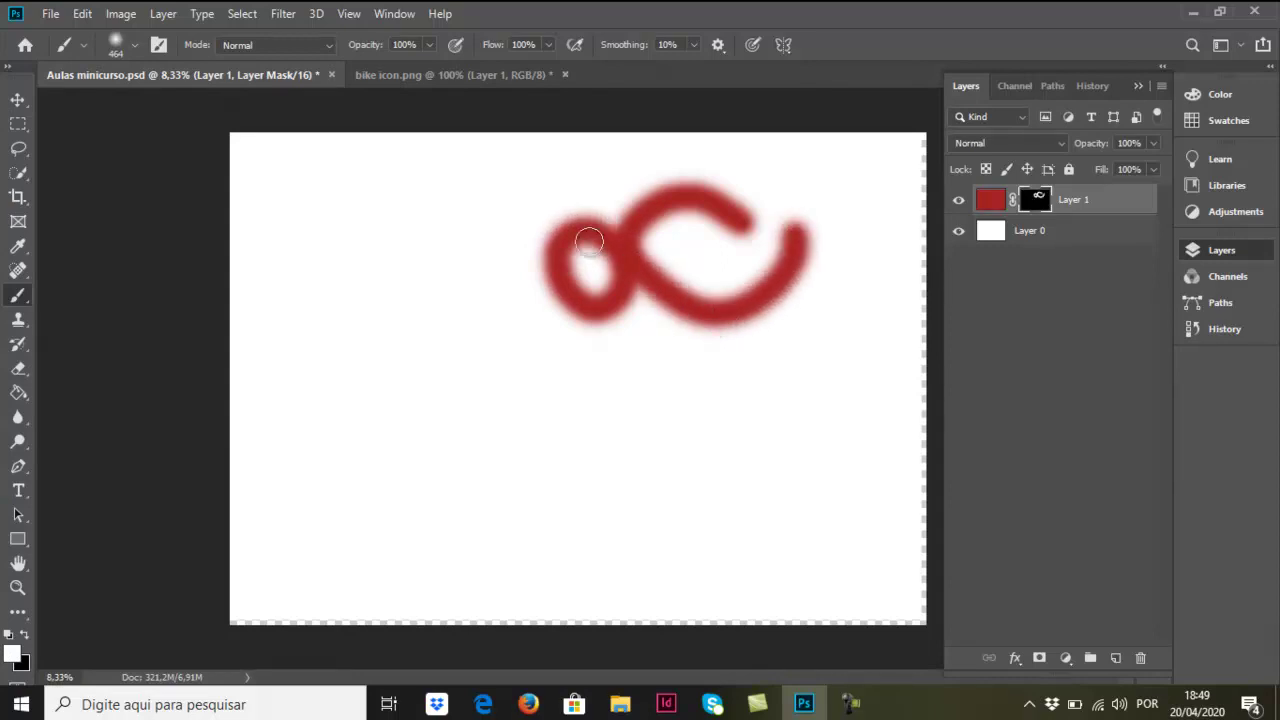
left_click(136, 45)
left_click(126, 334)
mouse_move(486, 214)
left_mouse_down()
mouse_move(477, 304)
mouse_move(655, 410)
left_mouse_up()
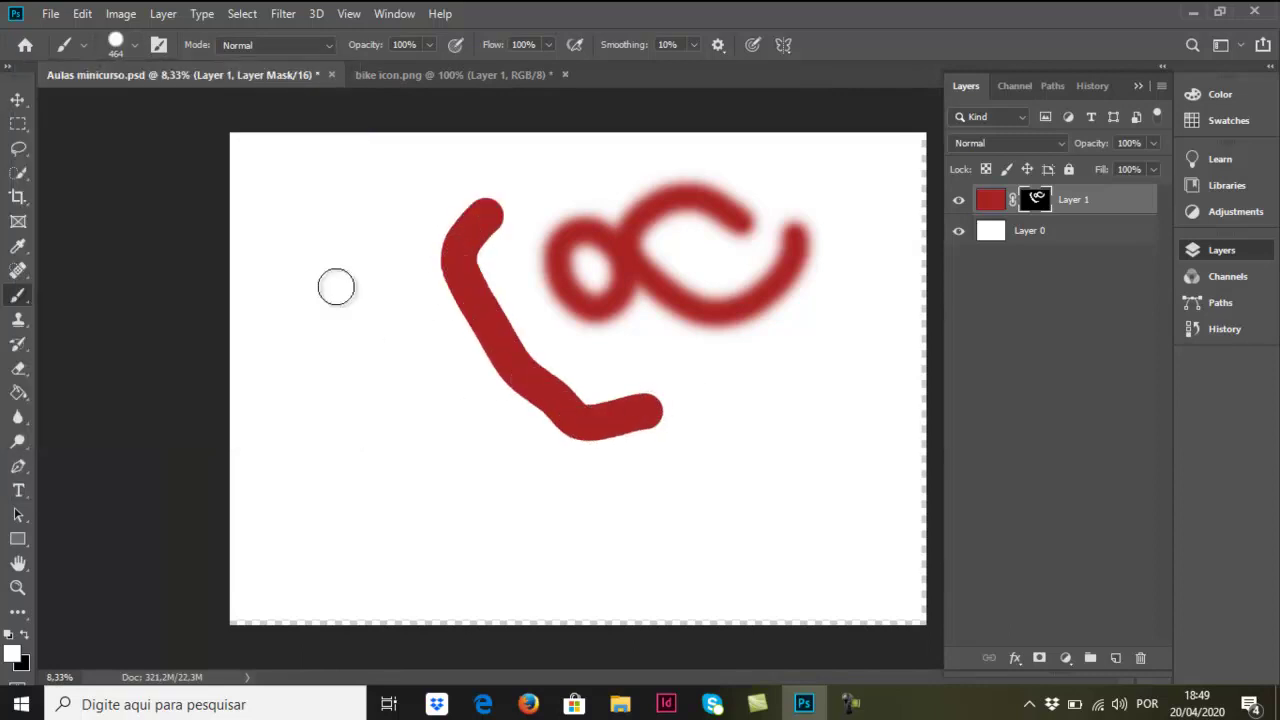
- Add short hard strokes at upper left, raising the brush hardness to 99%
left_click(138, 45)
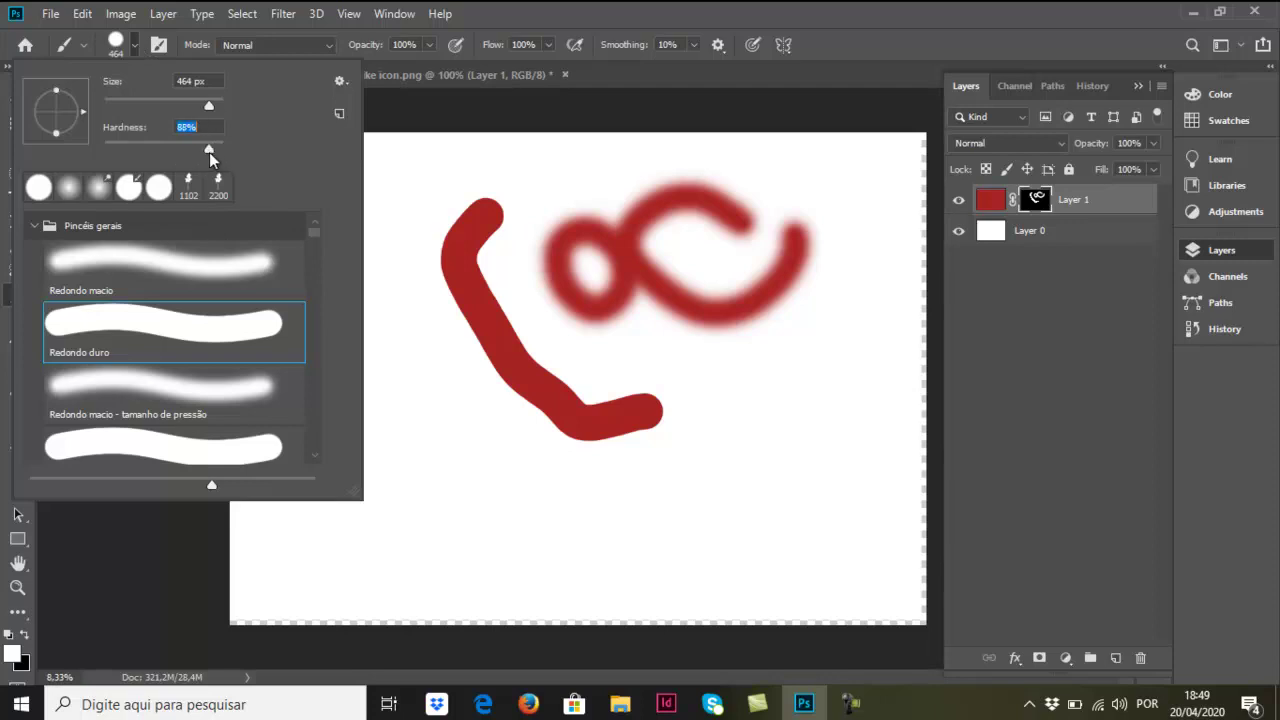
mouse_move(437, 192)
left_mouse_down()
mouse_move(420, 228)
mouse_move(423, 308)
left_mouse_up()
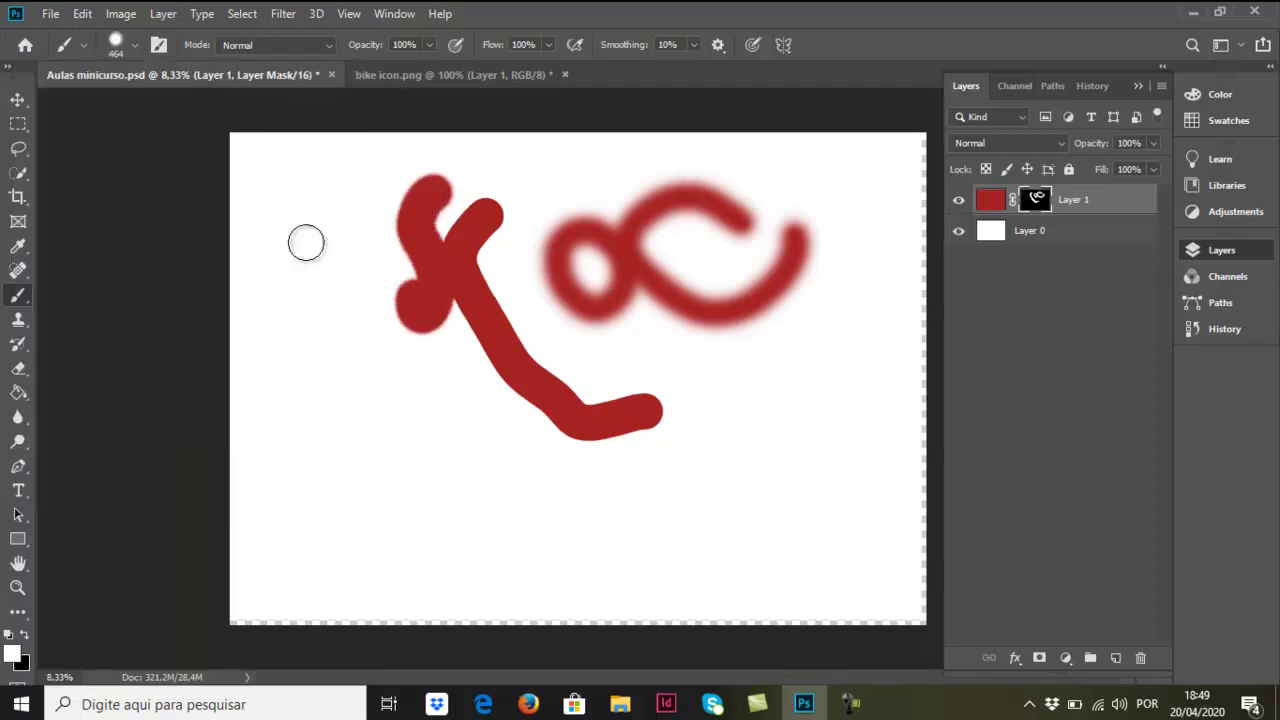
left_click(134, 48)
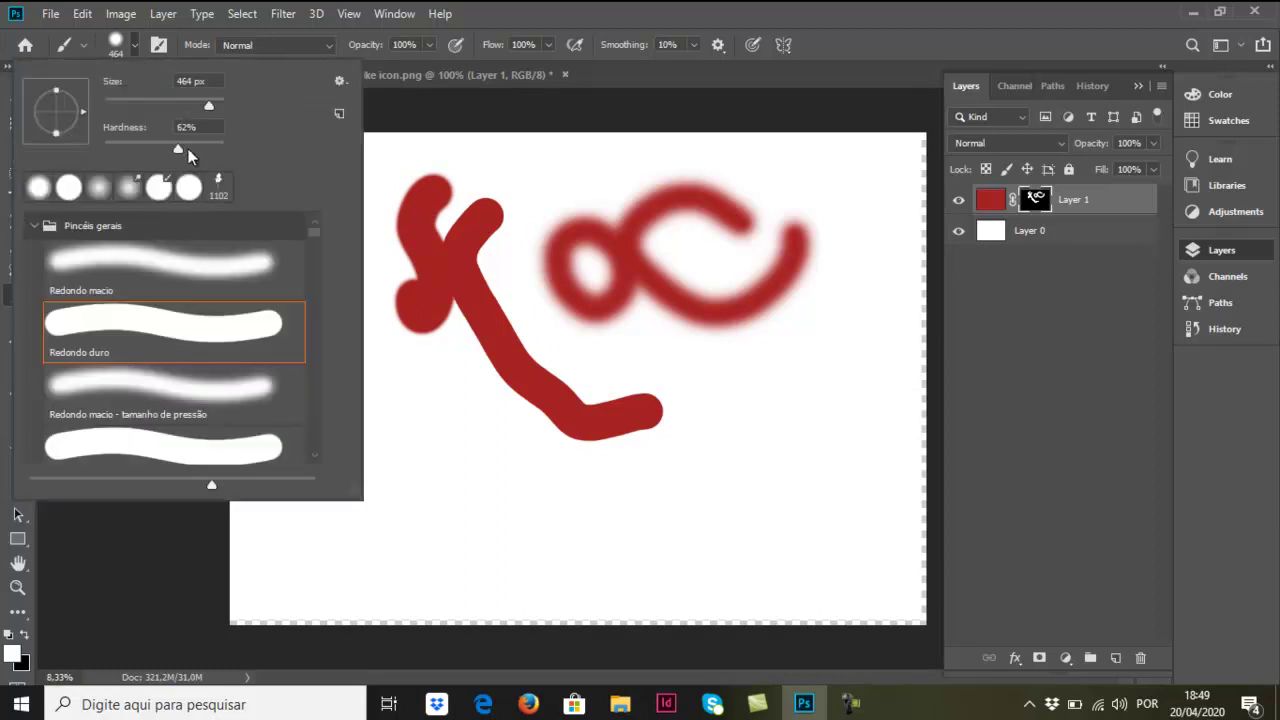
left_click_drag(177, 150, 208, 150)
mouse_move(313, 232)
left_mouse_down()
mouse_move(318, 255)
mouse_move(317, 230)
left_mouse_up()
left_click(347, 80)
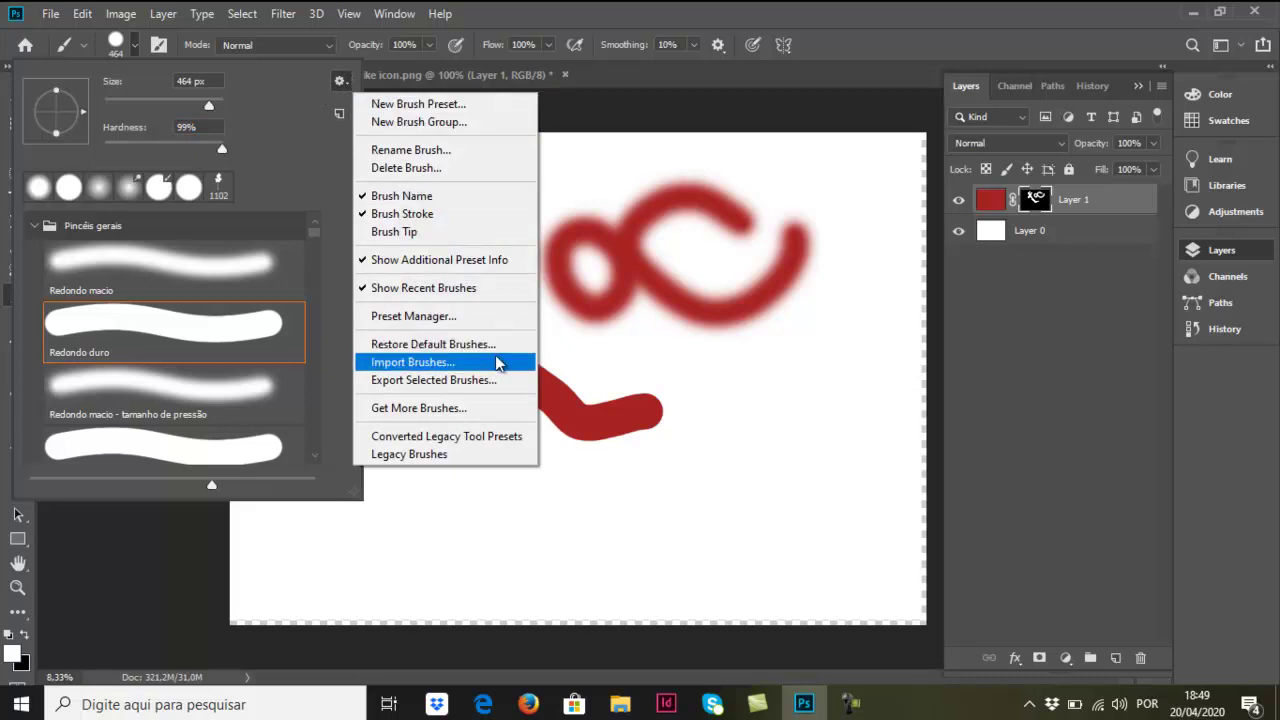
left_click(447, 410)
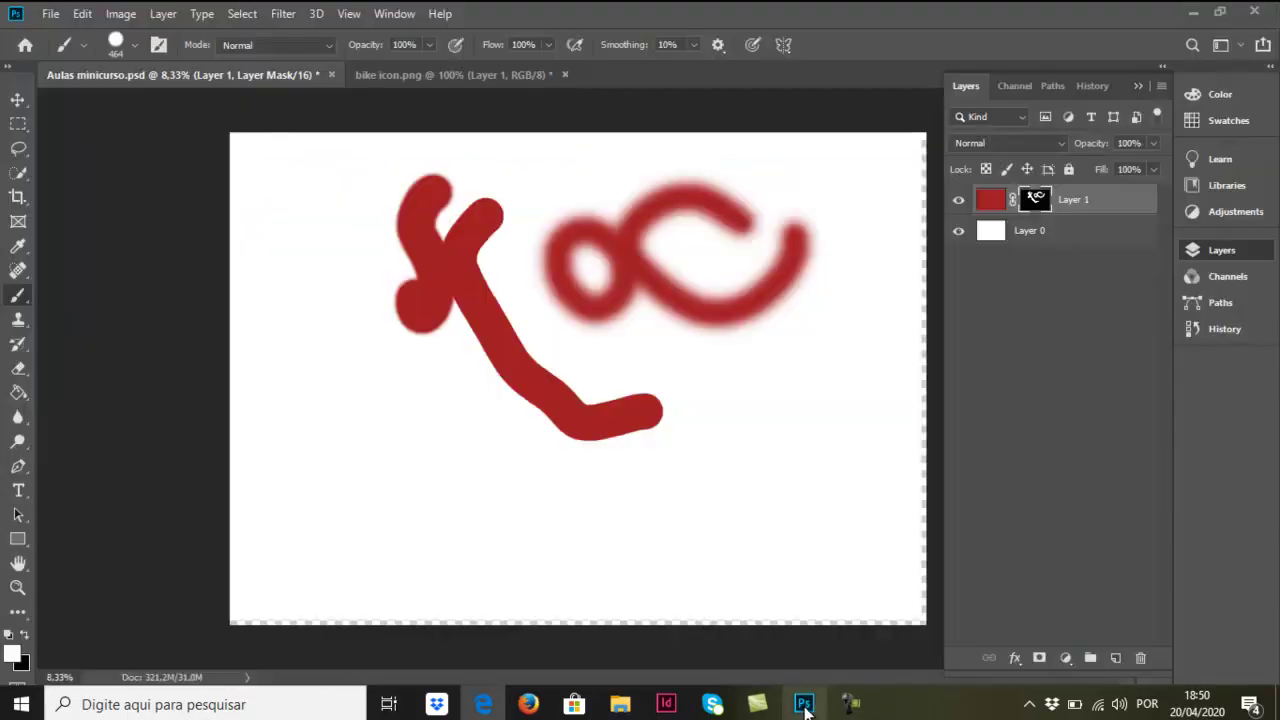
left_click(804, 704)
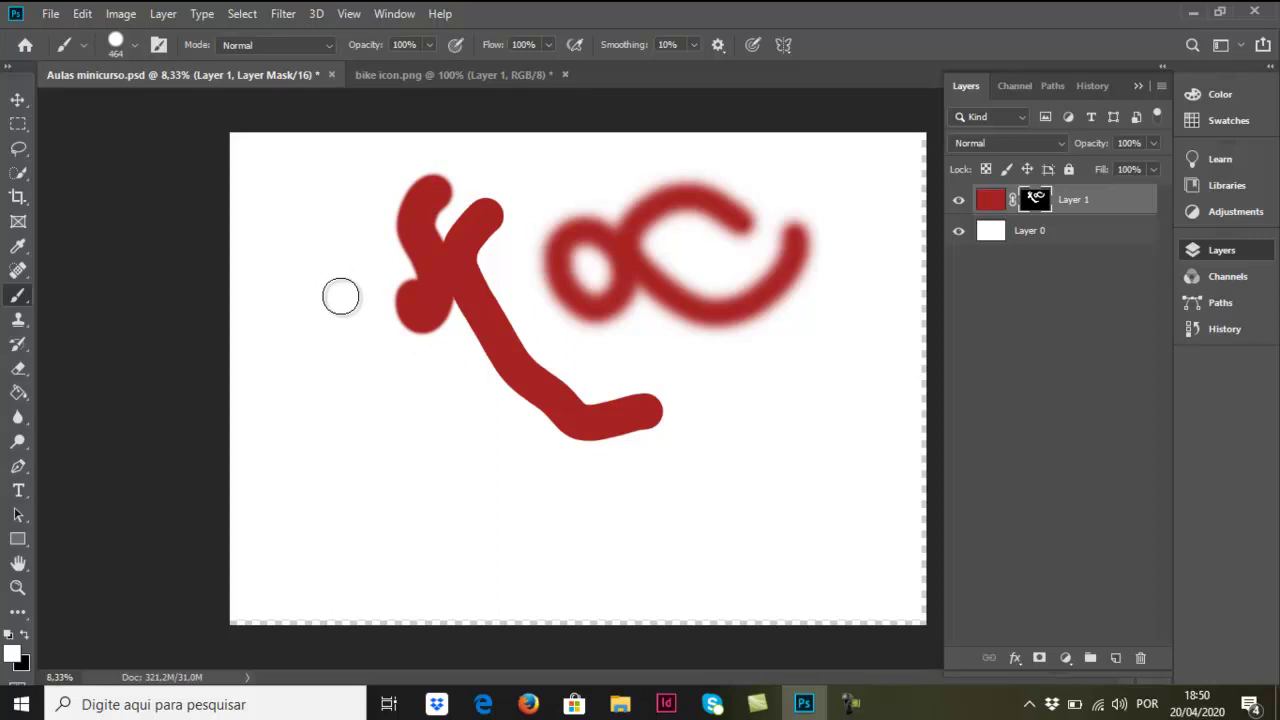
left_click(133, 47)
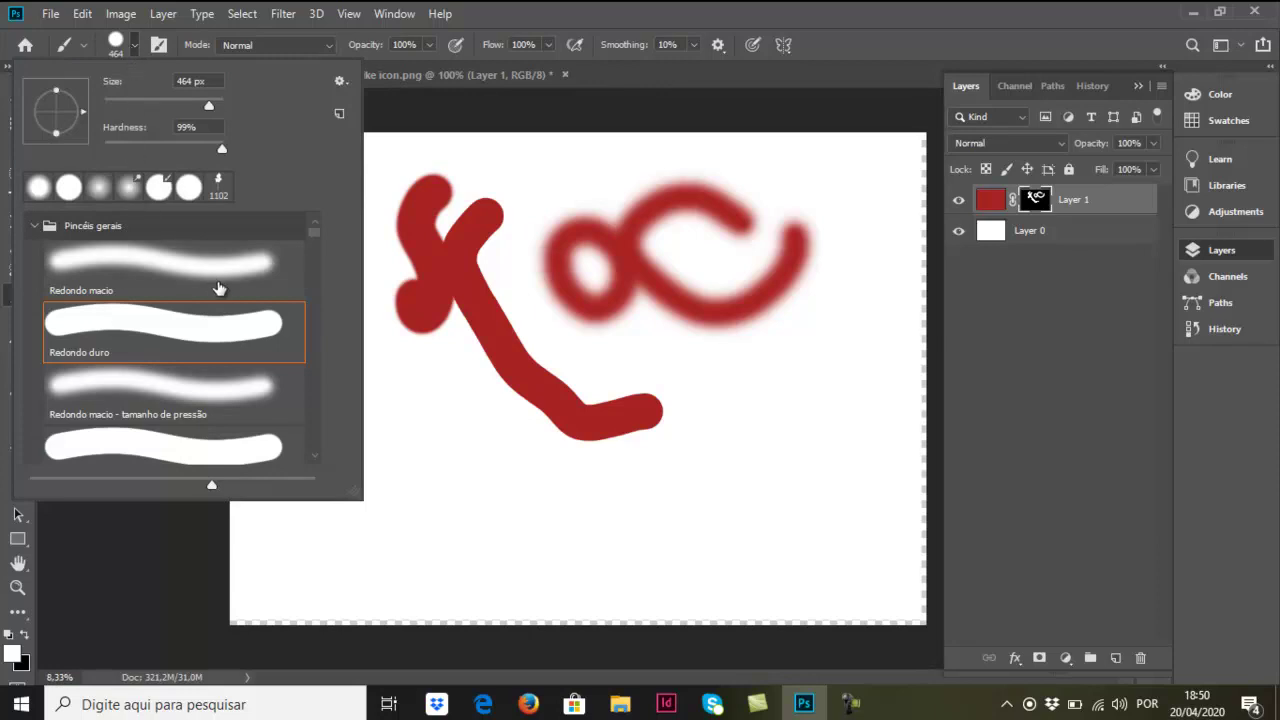
- Define the bike icon.png bicycle as a brush preset via Edit > Define Brush Preset
left_click(410, 75)
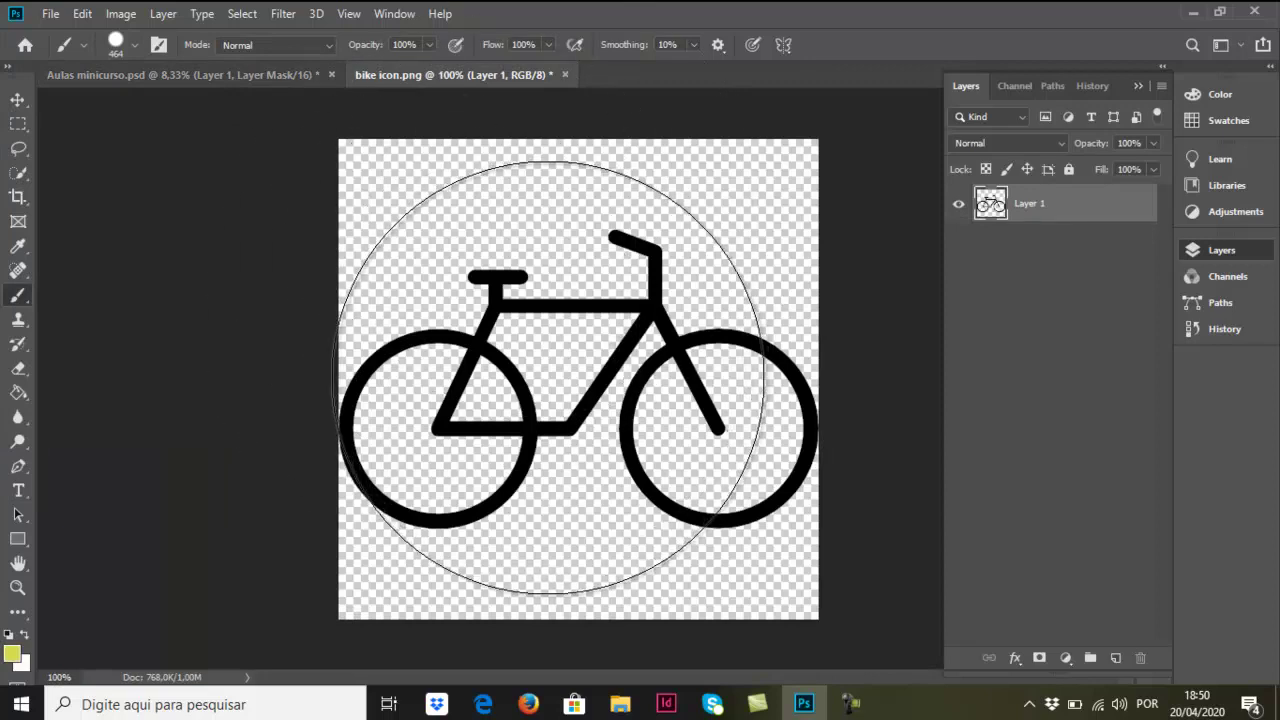
left_click(83, 14)
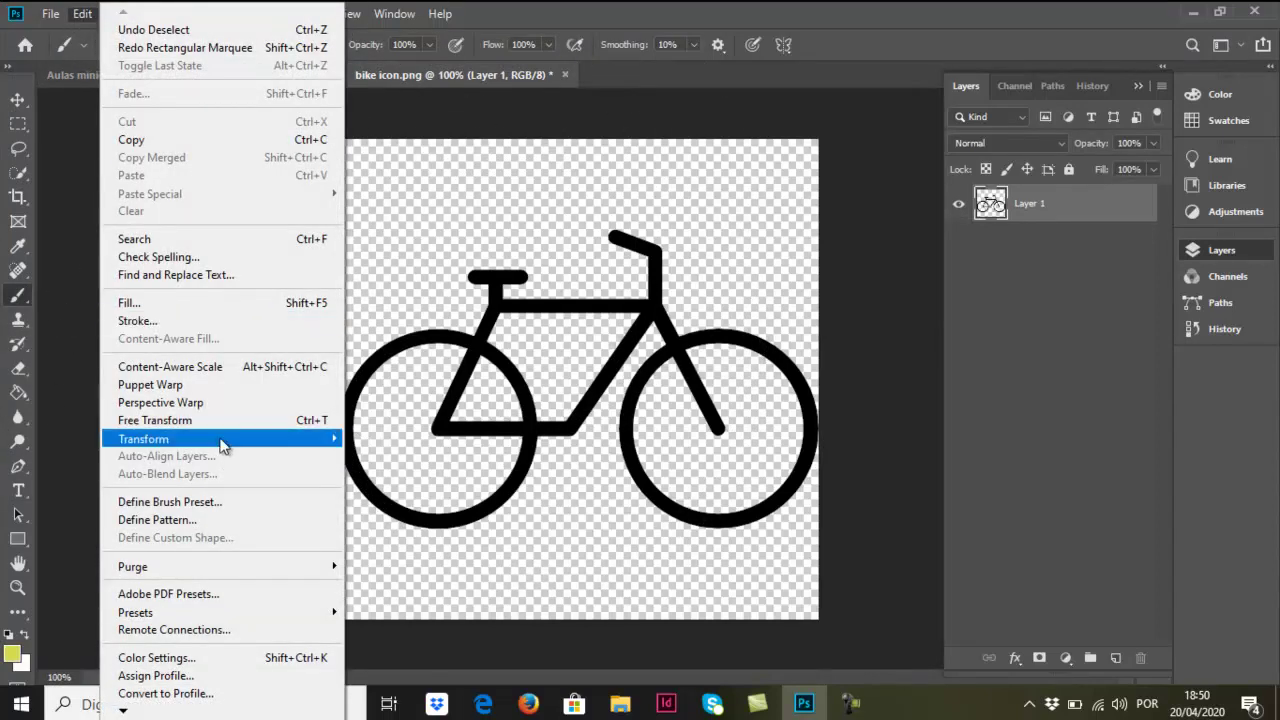
left_click(169, 503)
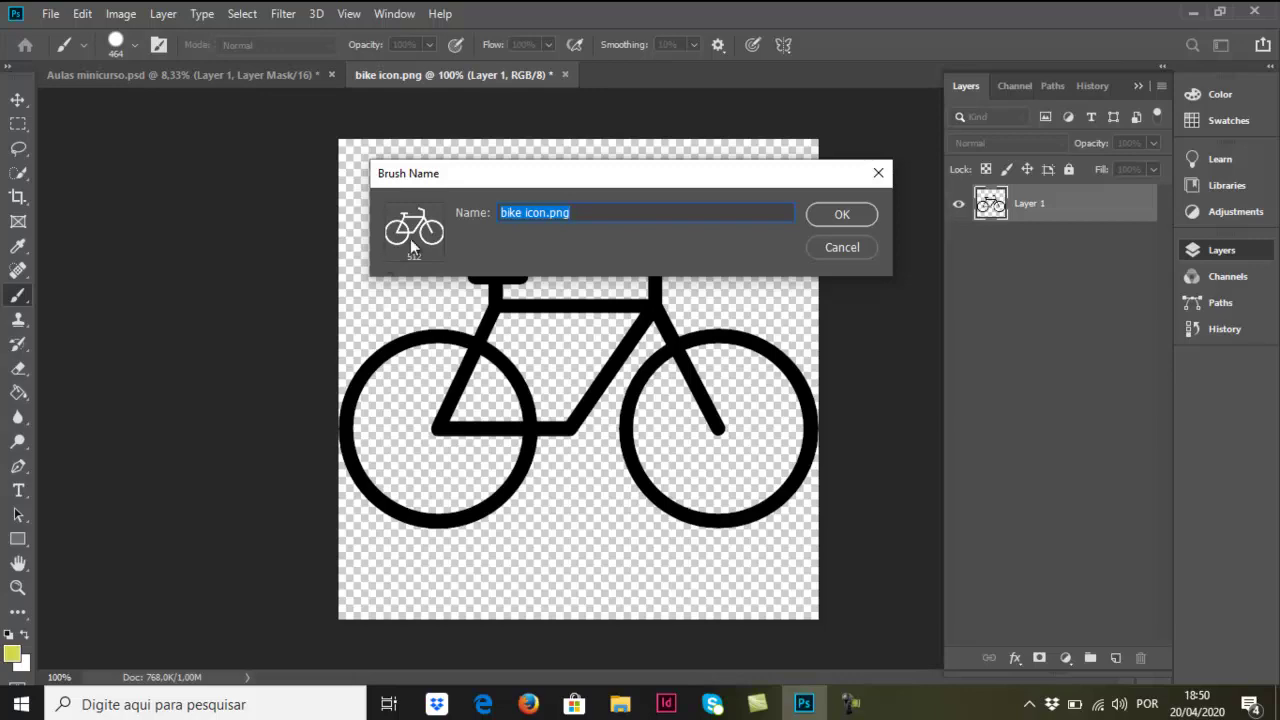
left_click(842, 215)
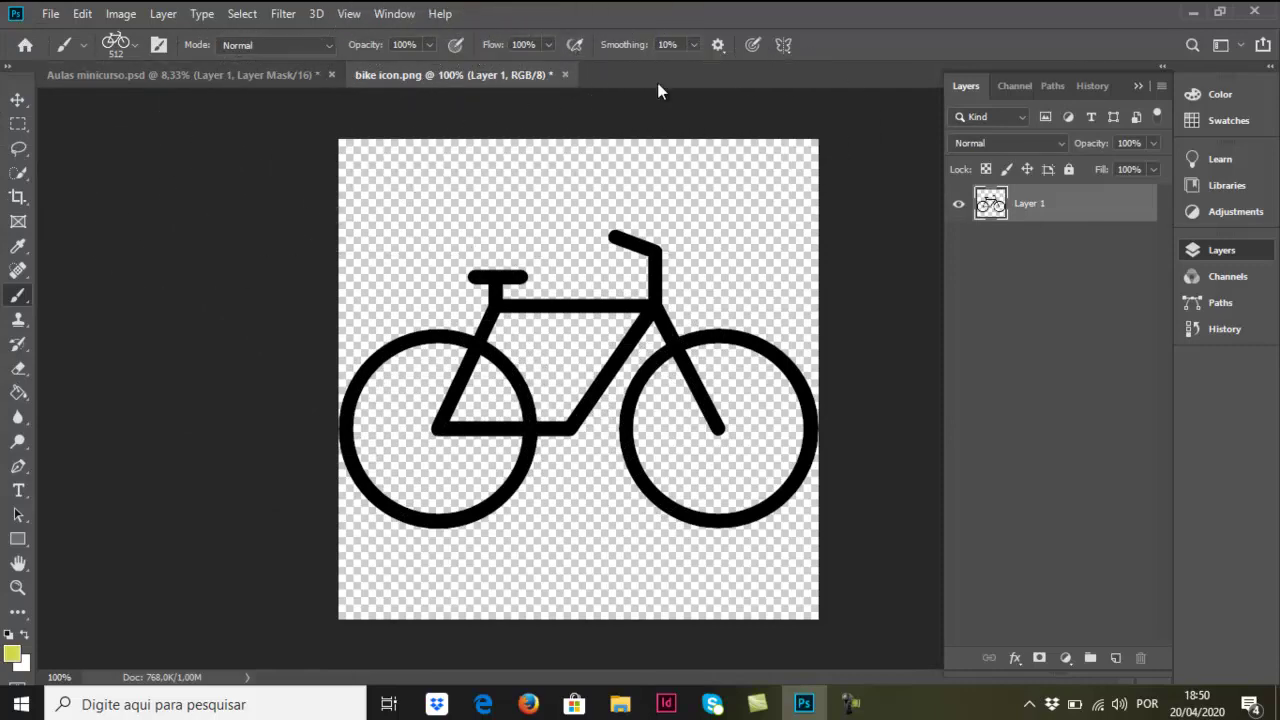
- On Aulas minicurso.psd, stamp two small bicycles, then three bicycles enlarged to 2520 px
left_click(236, 75)
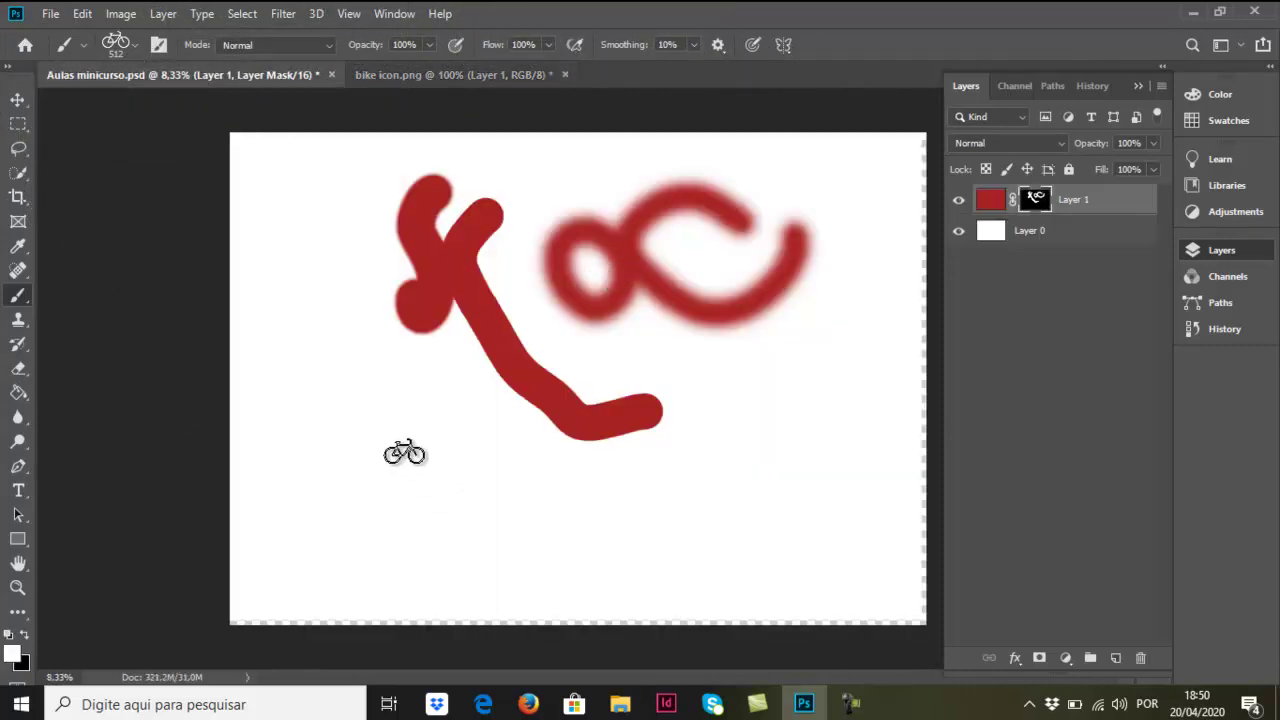
left_click(404, 453)
left_click(476, 494)
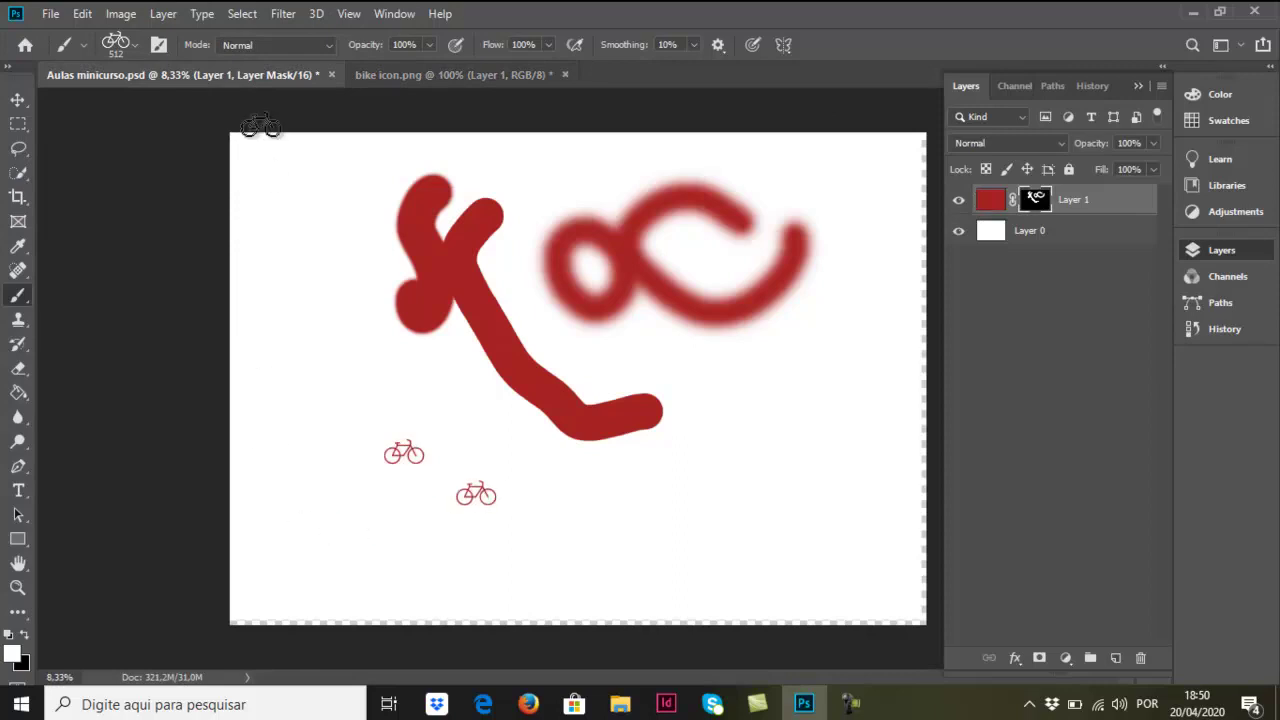
left_click(135, 45)
left_click(217, 104)
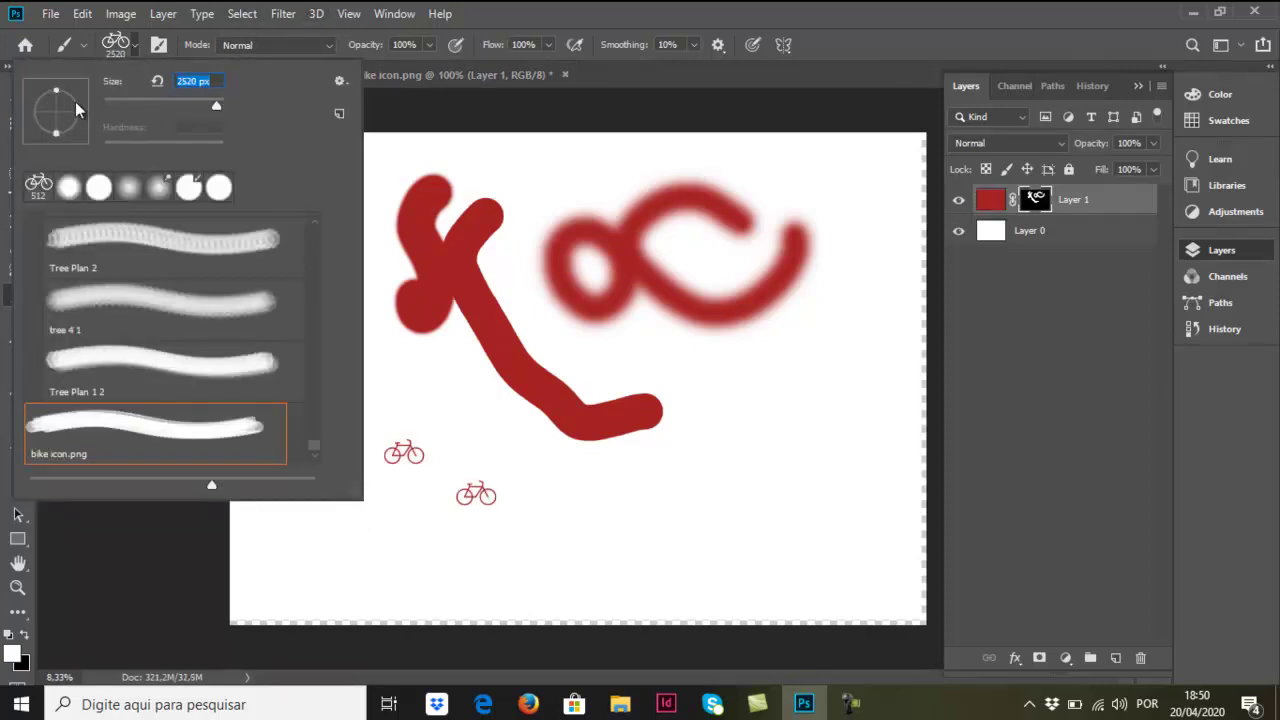
left_click(430, 370)
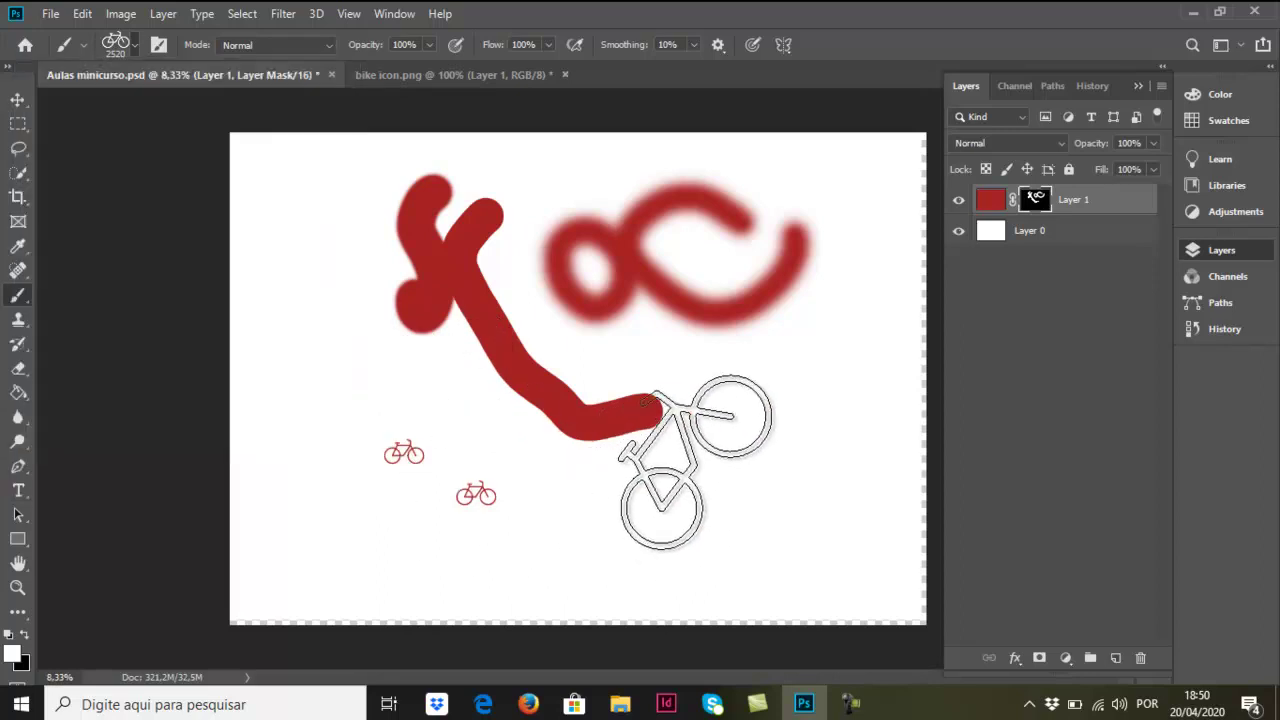
left_click(697, 462)
left_click(783, 495)
left_click(662, 372)
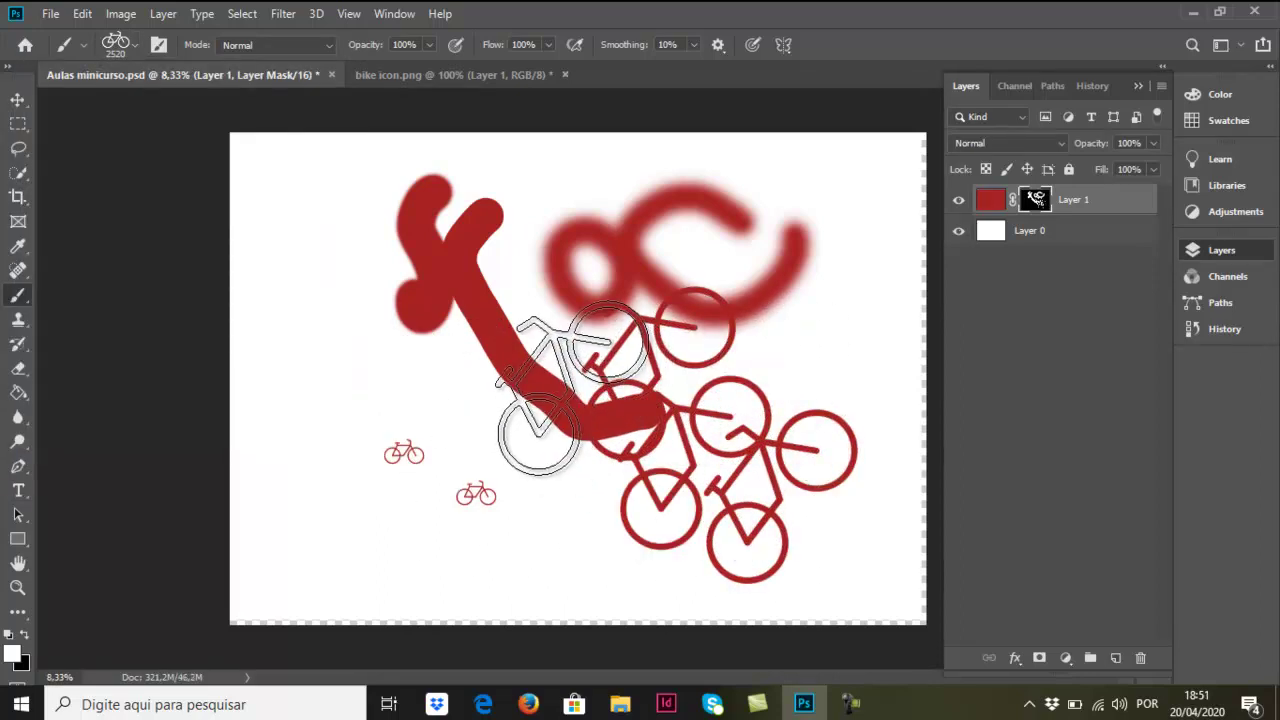
- Stamp four pink foliage dabs with the Tree Plan 1 2 brush at 495 px
left_click(135, 45)
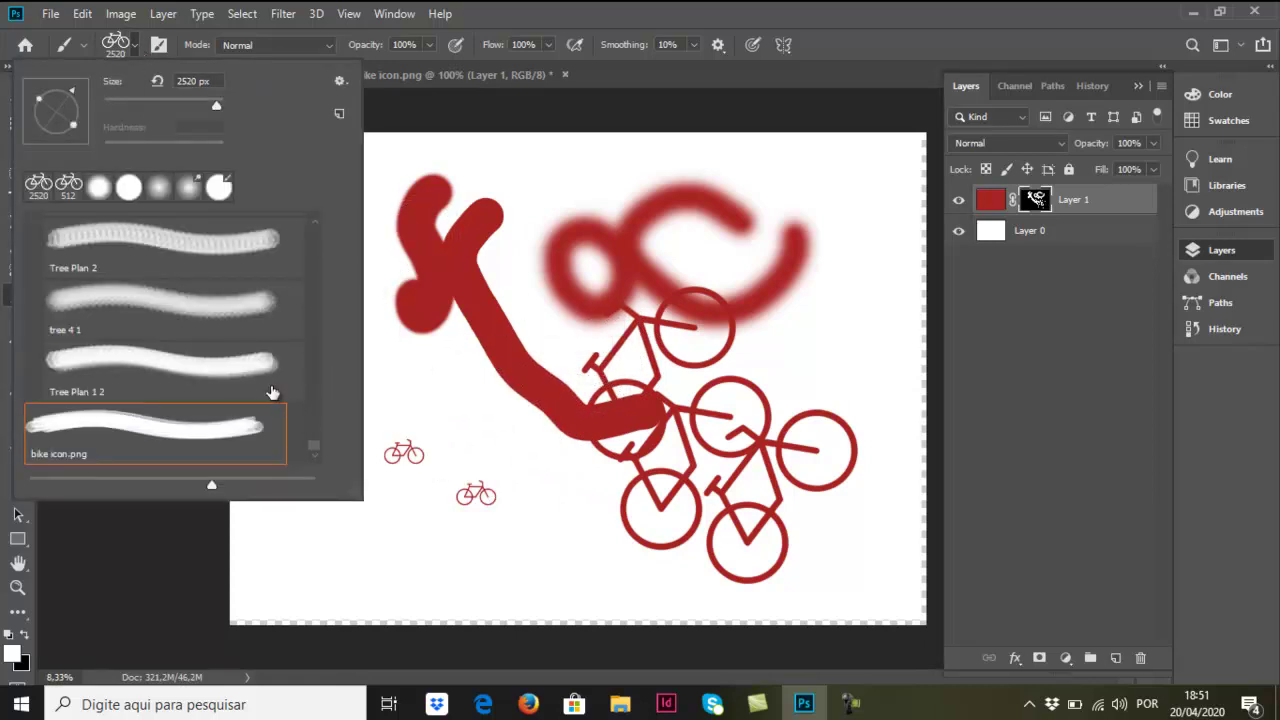
left_click(235, 370)
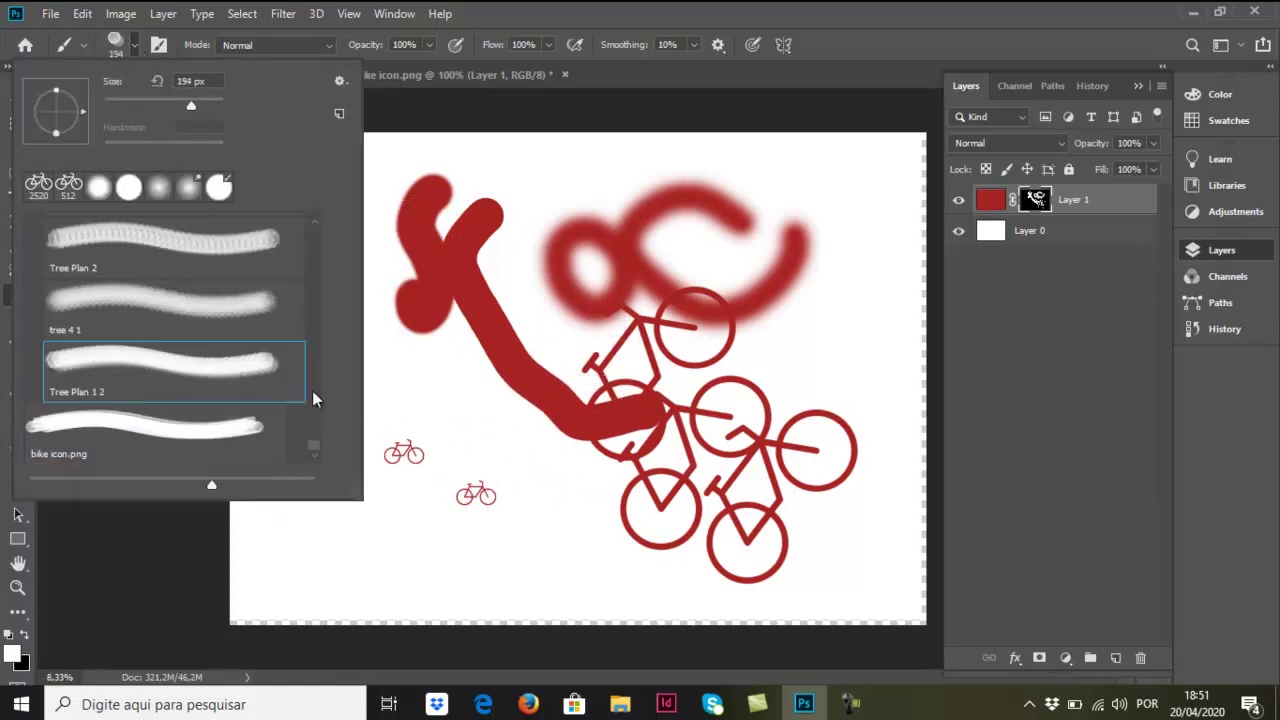
left_click(210, 108)
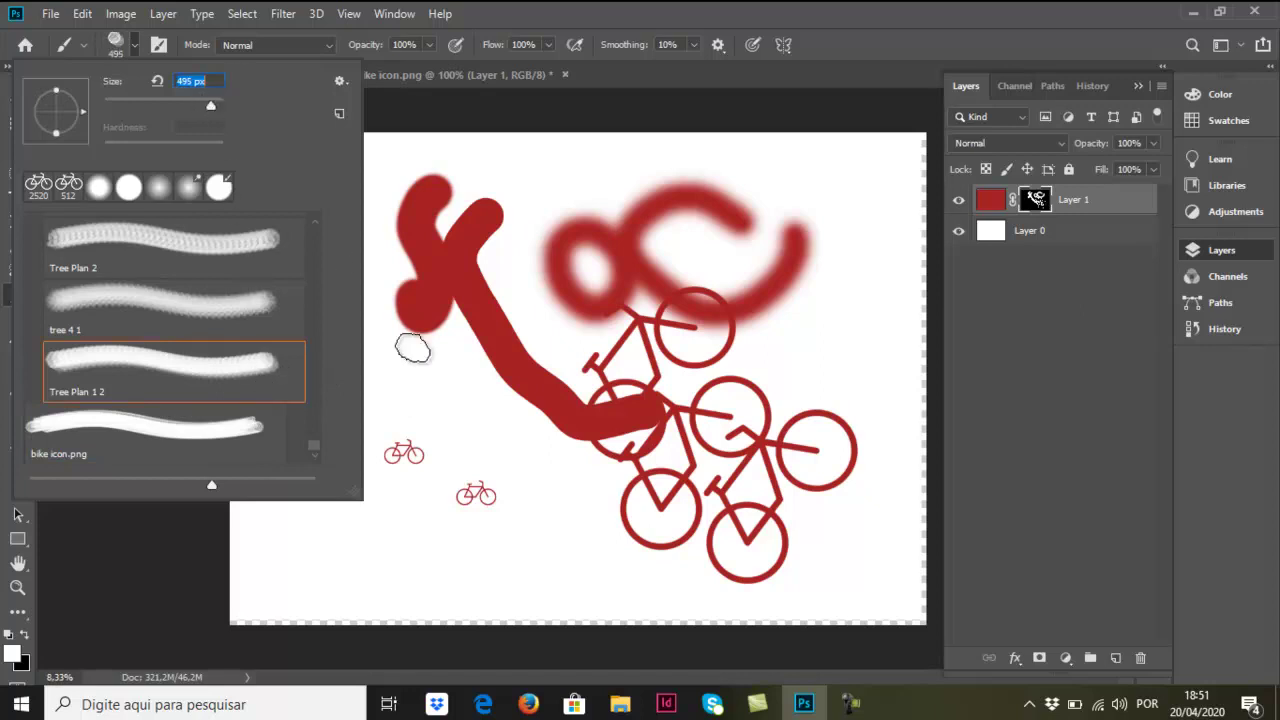
left_click(394, 368)
left_click(451, 396)
left_click(402, 421)
left_click(356, 412)
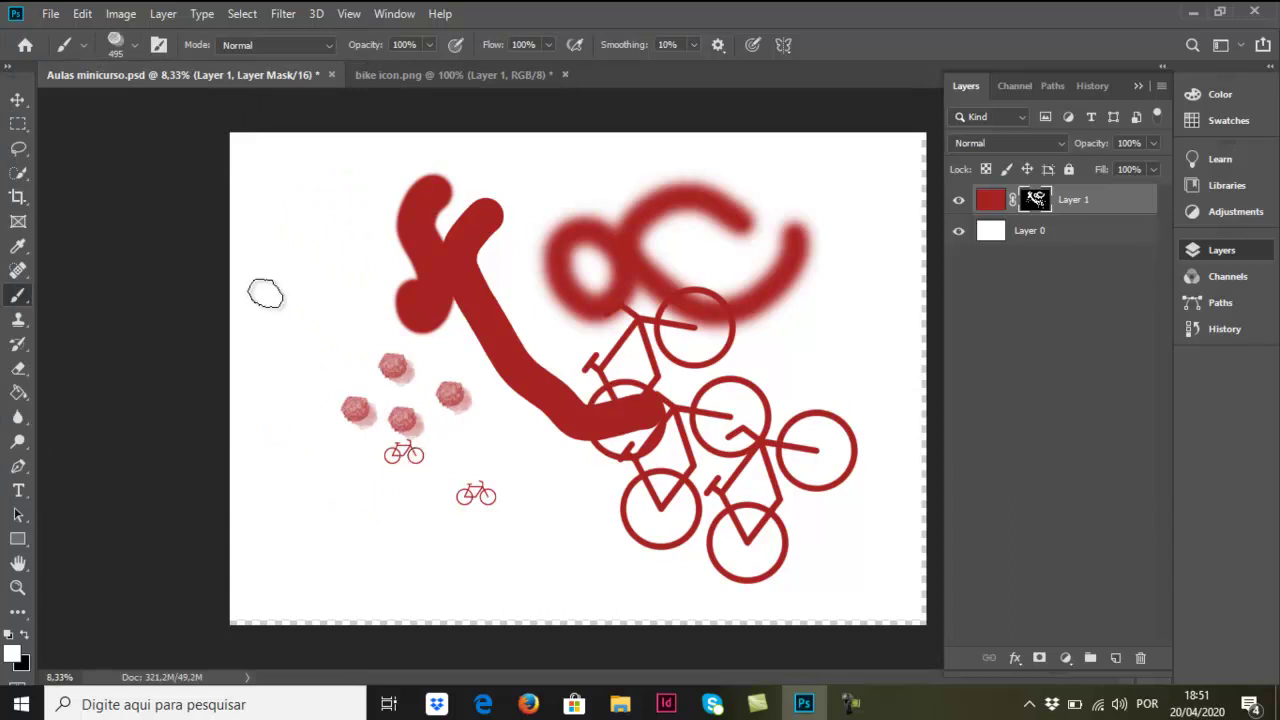
- Stamp four red pine trees with the pine4 brush and add an empty Layer 2
left_click(136, 48)
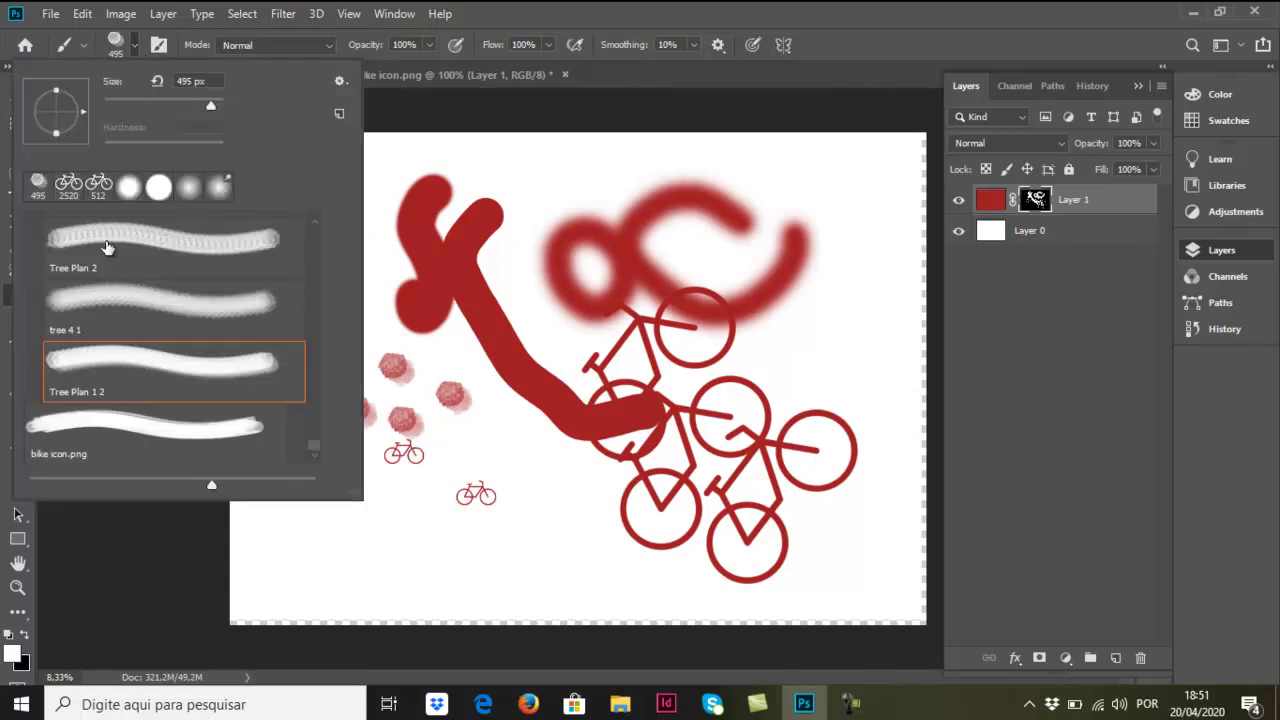
scroll(148, 289, "up", 1)
scroll(148, 289, "up", 1)
scroll(154, 294, "up", 1)
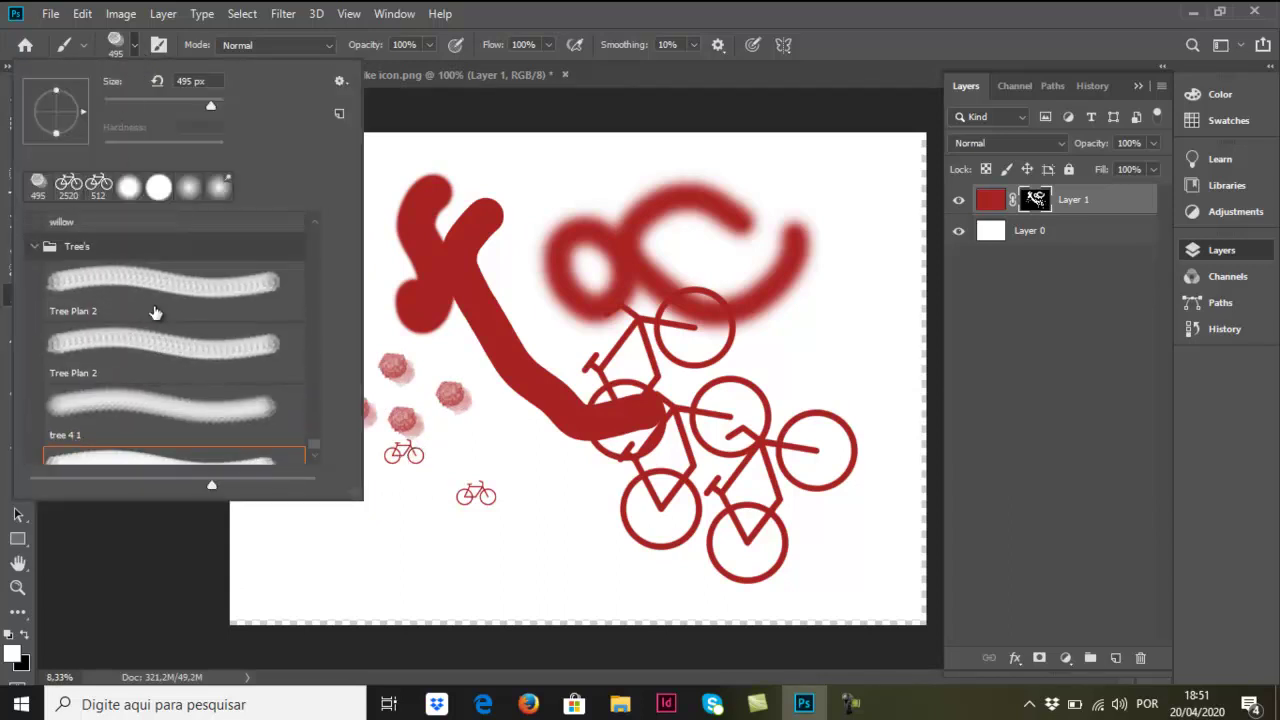
scroll(165, 300, "up", 1)
scroll(177, 309, "up", 1)
scroll(186, 338, "up", 1)
left_click(177, 285)
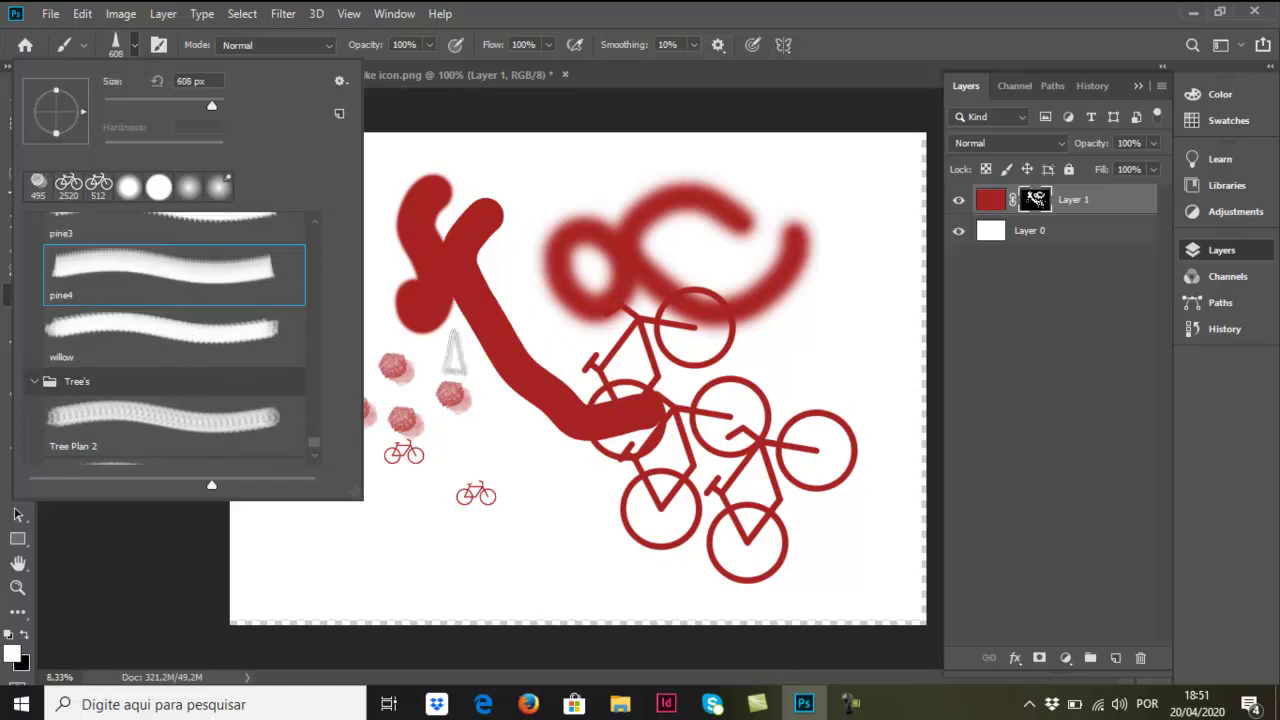
left_click(517, 245)
left_click(449, 224)
left_click(350, 236)
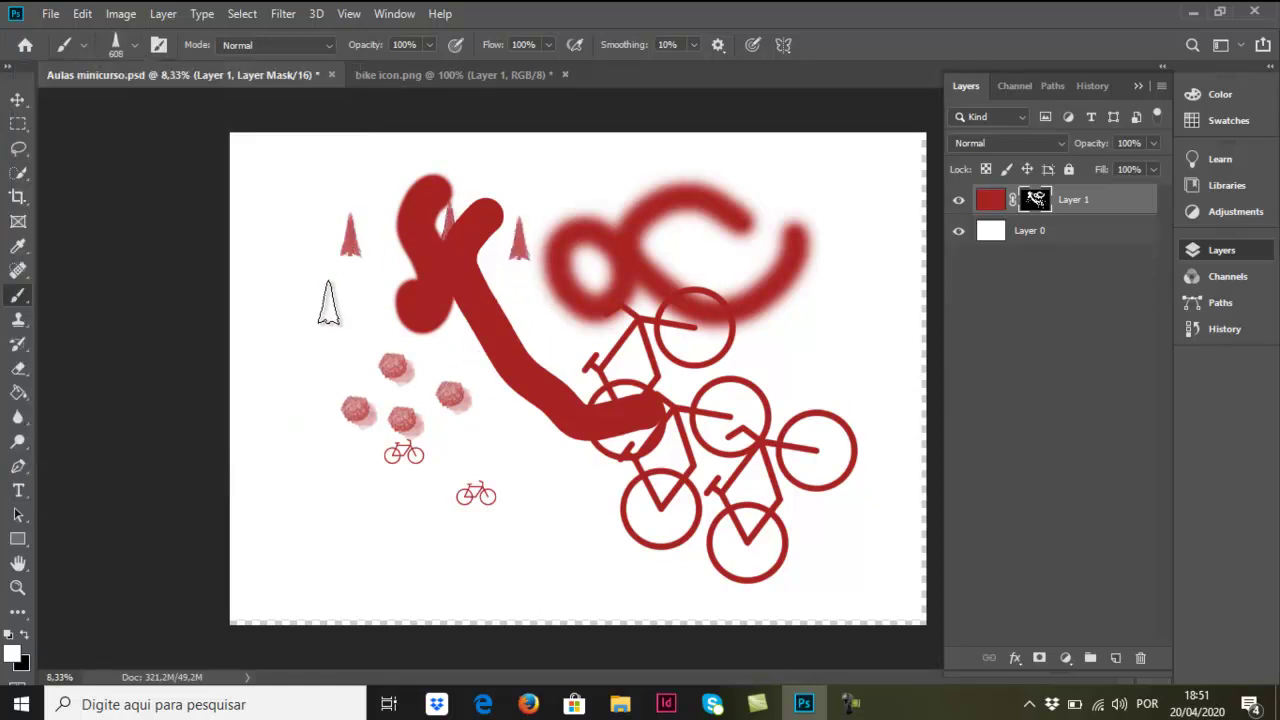
left_click(330, 302)
left_click(1115, 659)
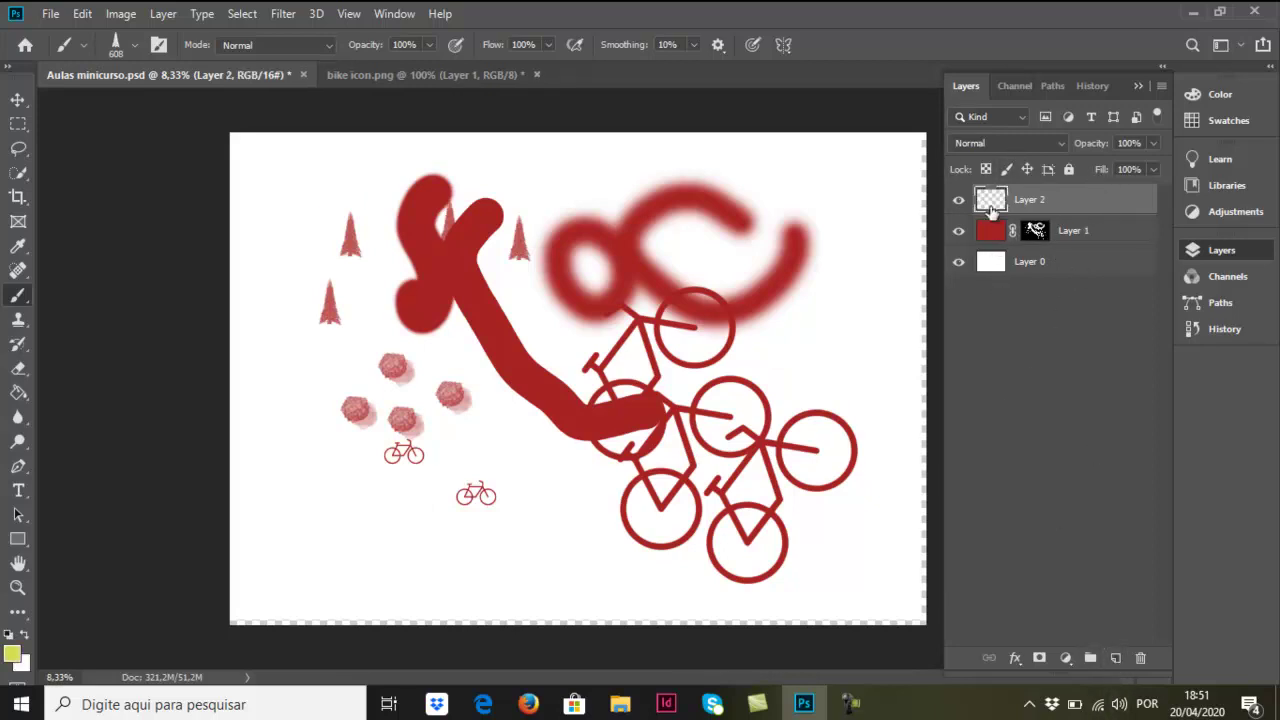
- Delete Layer 1's layer mask from its right-click menu and select Layer 2
left_click(1035, 233)
right_click(1036, 235)
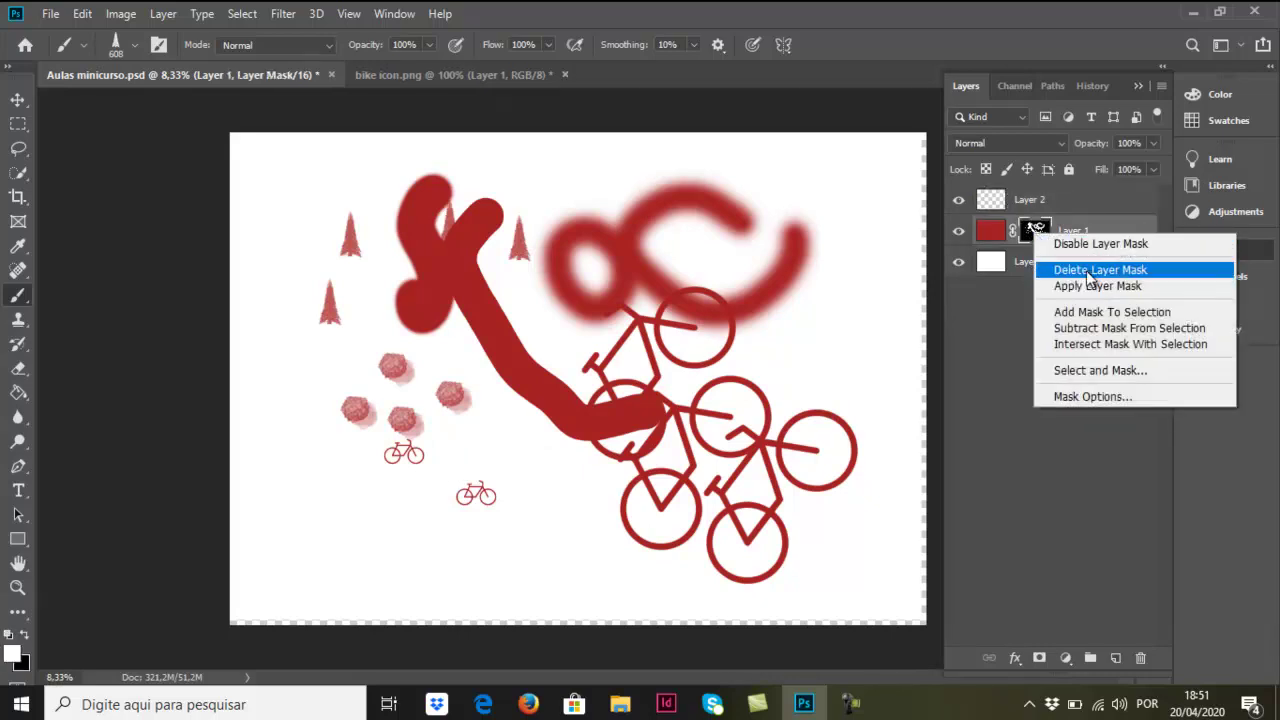
left_click(1086, 270)
left_click(1059, 207)
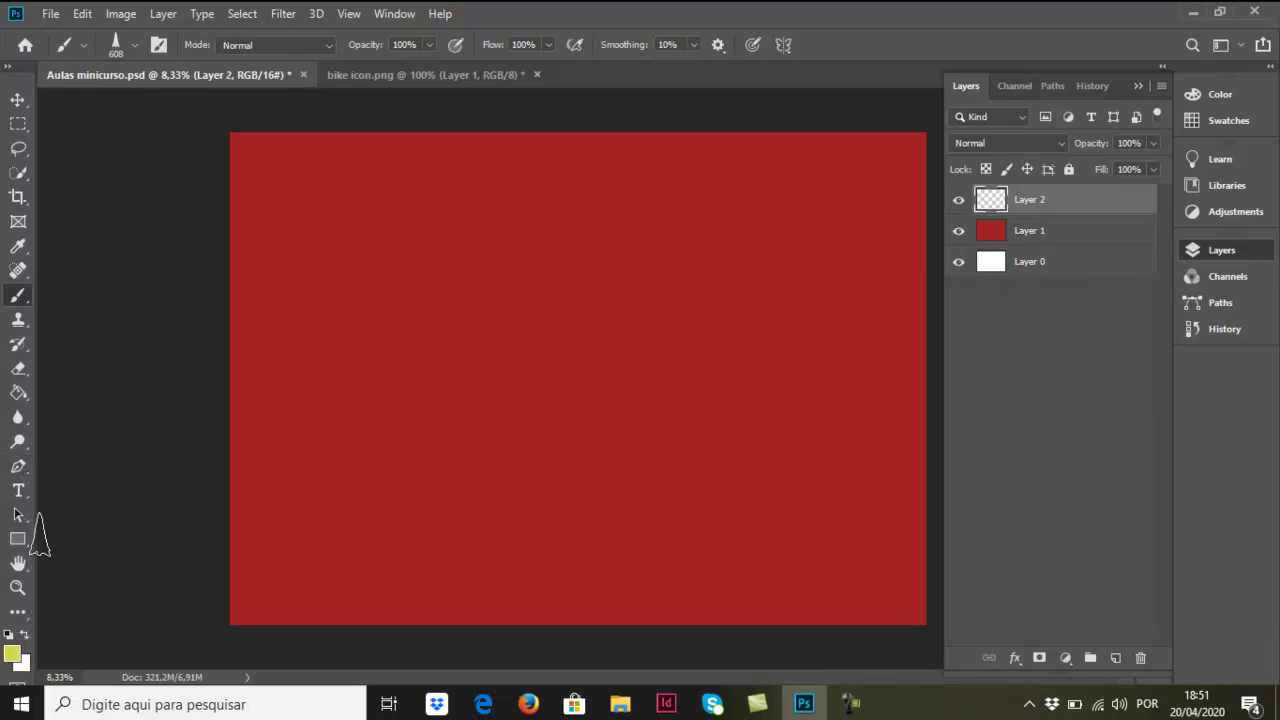
- Paint two looping #272807 dark olive strokes on Layer 2, then add an empty Layer 3
left_click(12, 652)
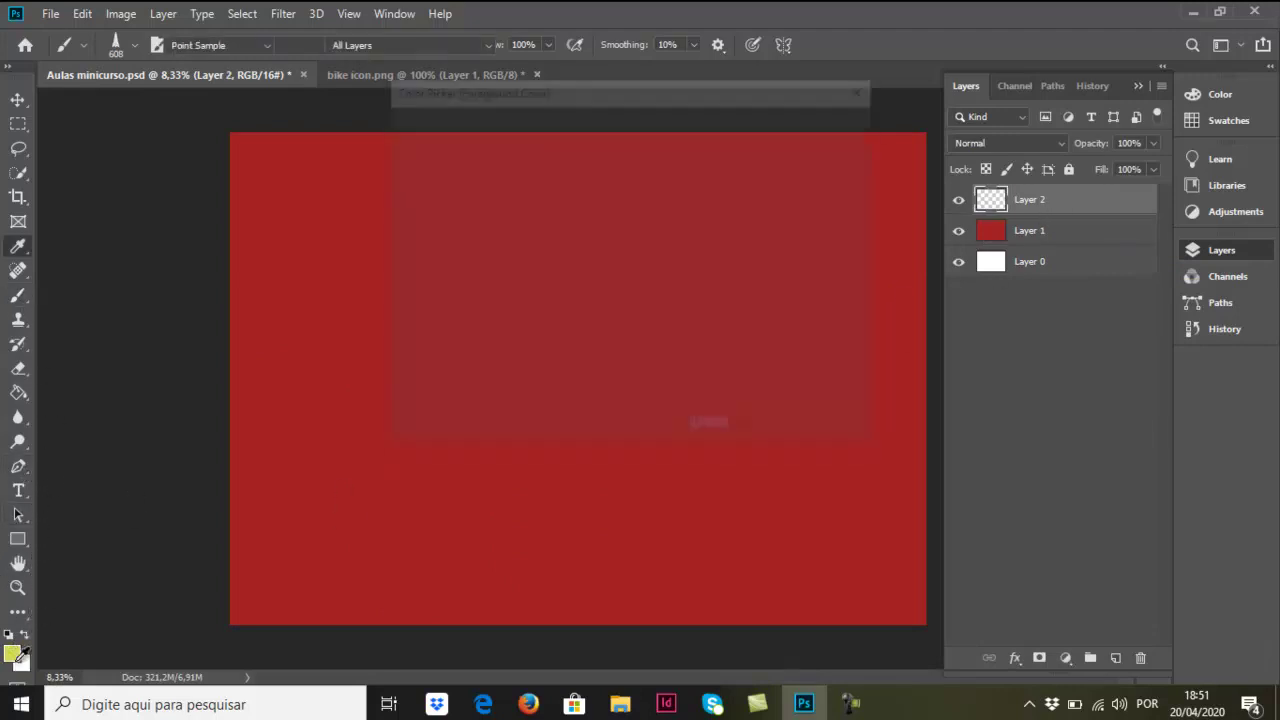
left_click(589, 332)
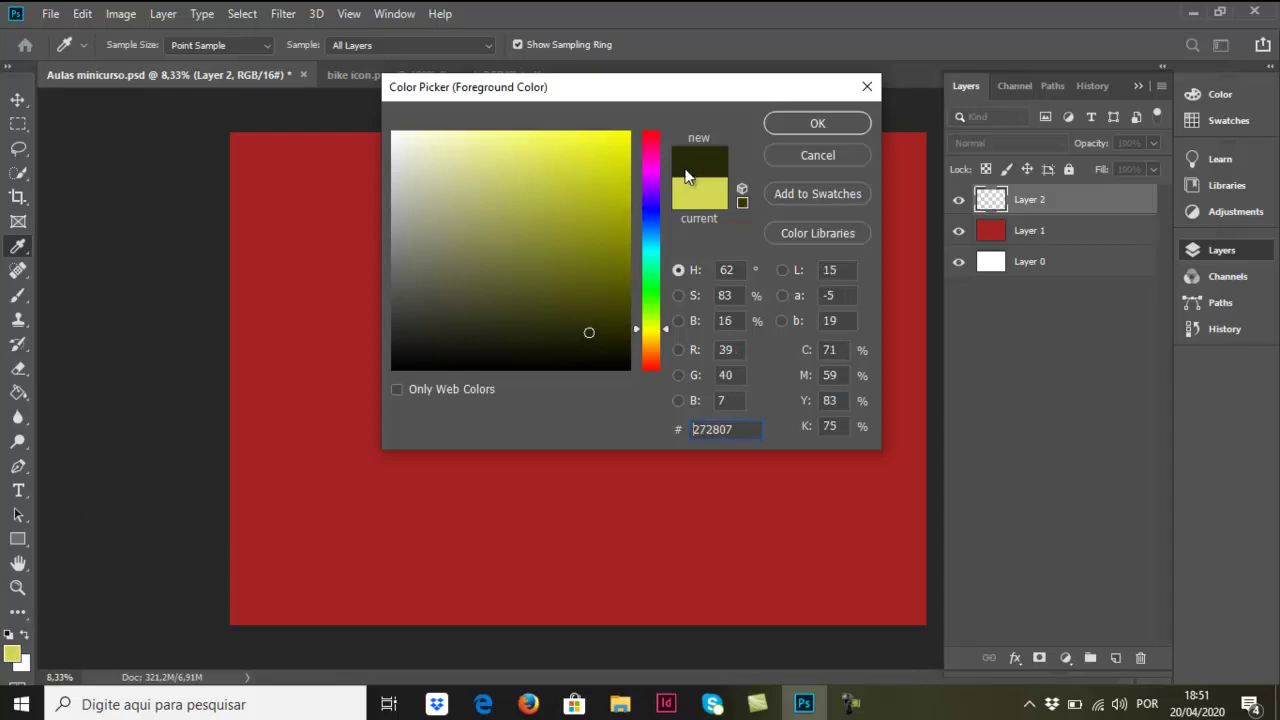
left_click(806, 124)
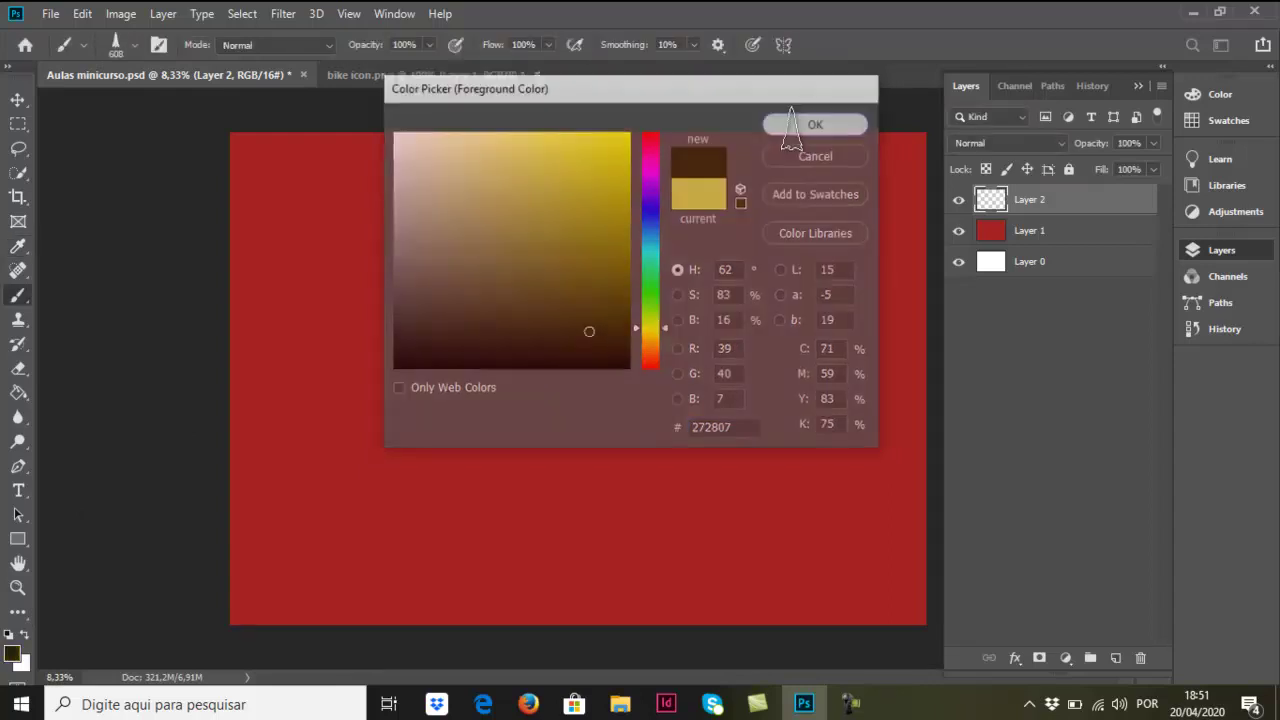
mouse_move(568, 298)
left_mouse_down()
mouse_move(722, 265)
mouse_move(618, 455)
left_mouse_up()
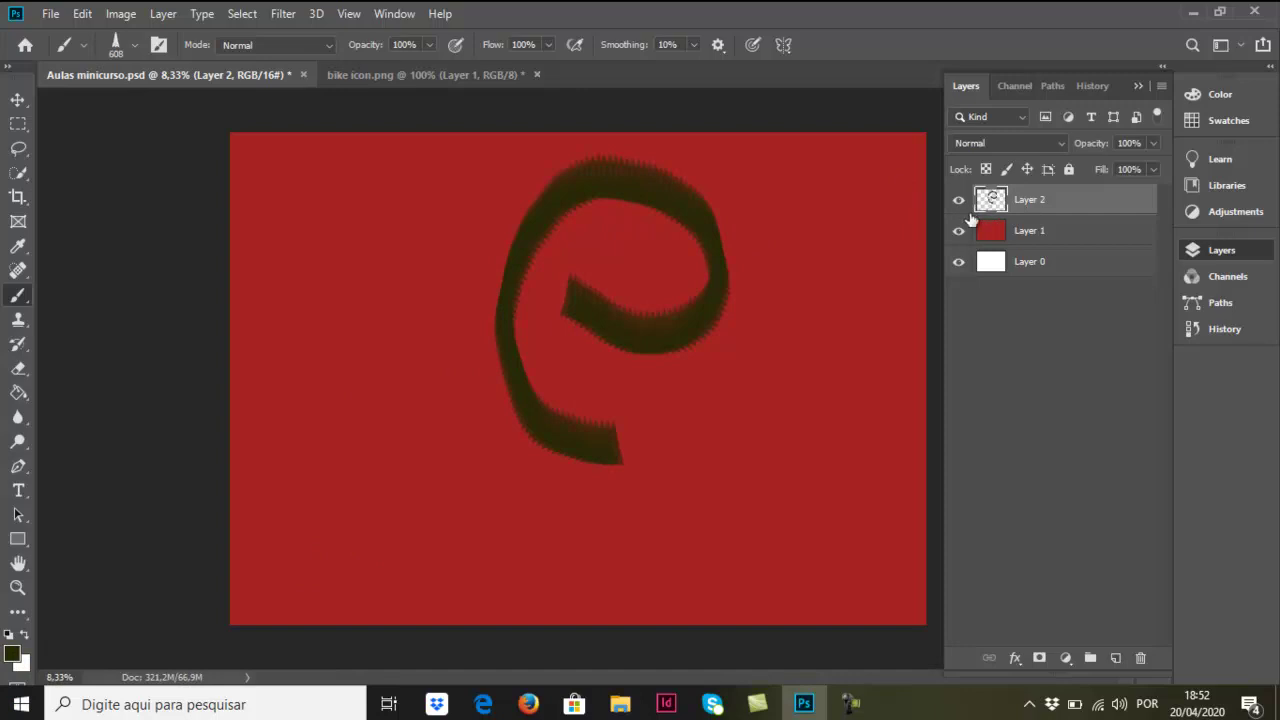
mouse_move(852, 318)
left_mouse_down()
mouse_move(386, 252)
mouse_move(425, 462)
left_mouse_up()
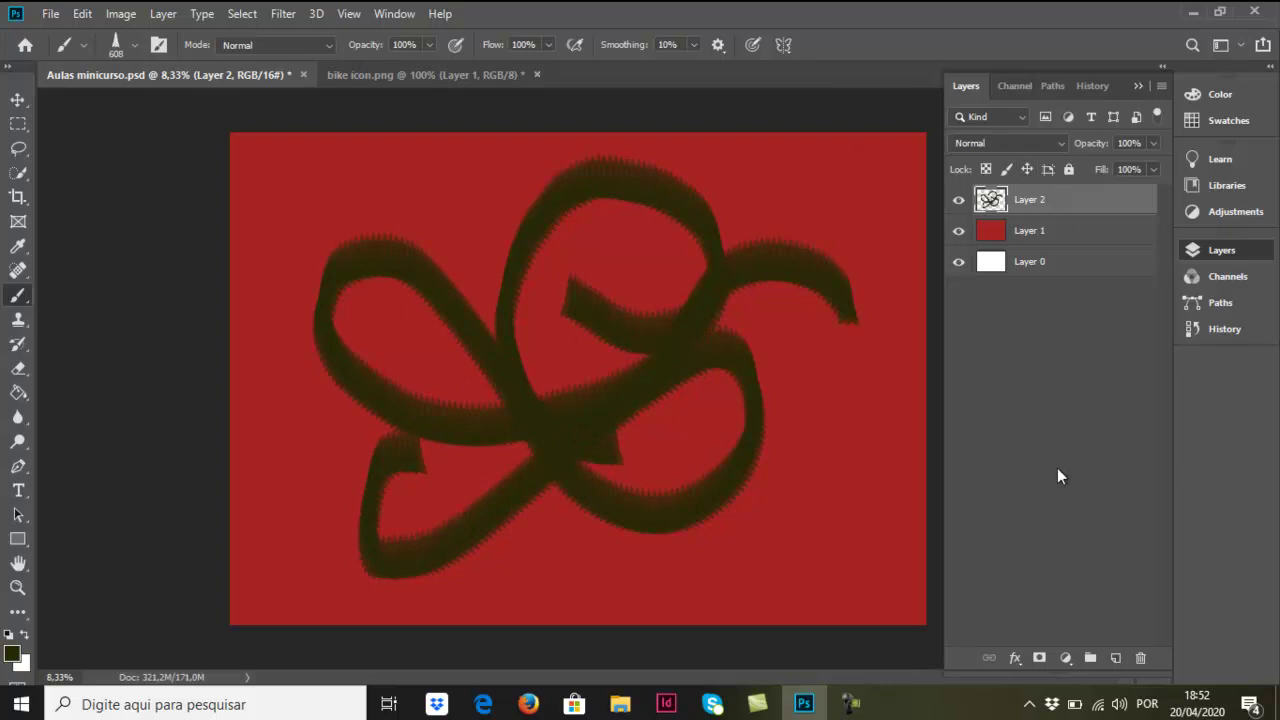
left_click(1115, 660)
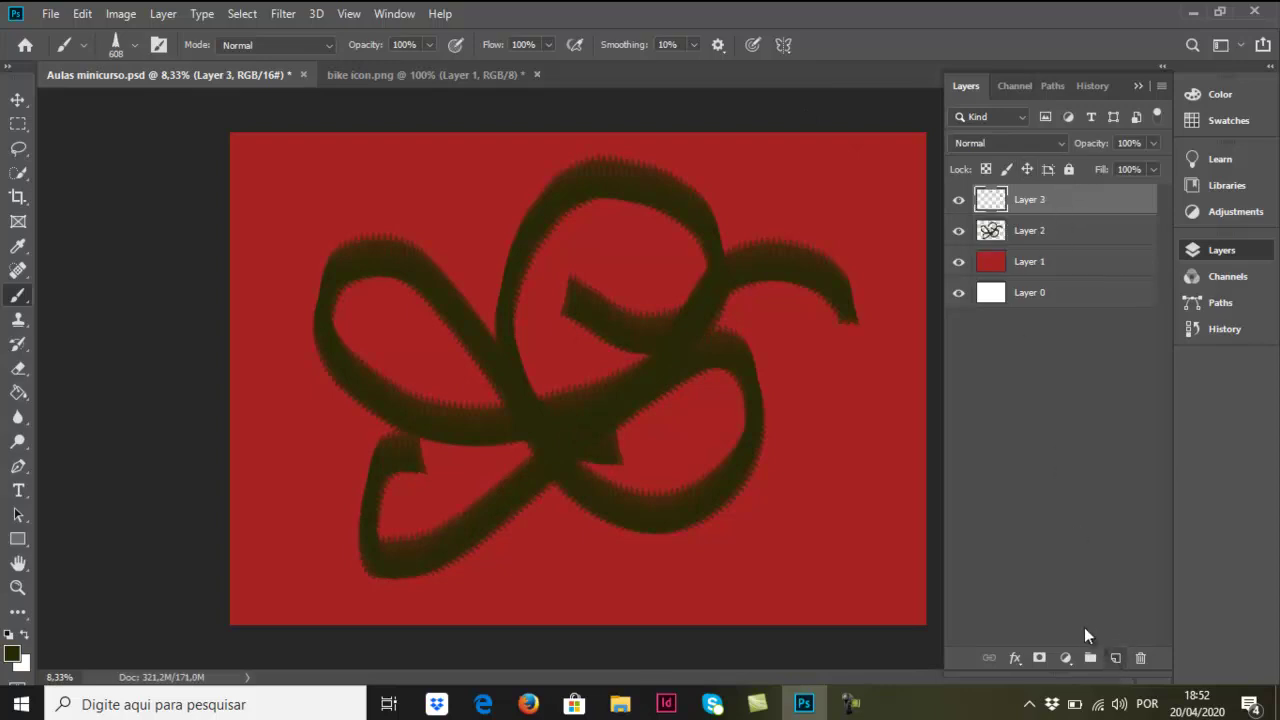
- Delete empty Layer 3, add a white mask to Layer 2, and make black the foreground colour
key("Delete")
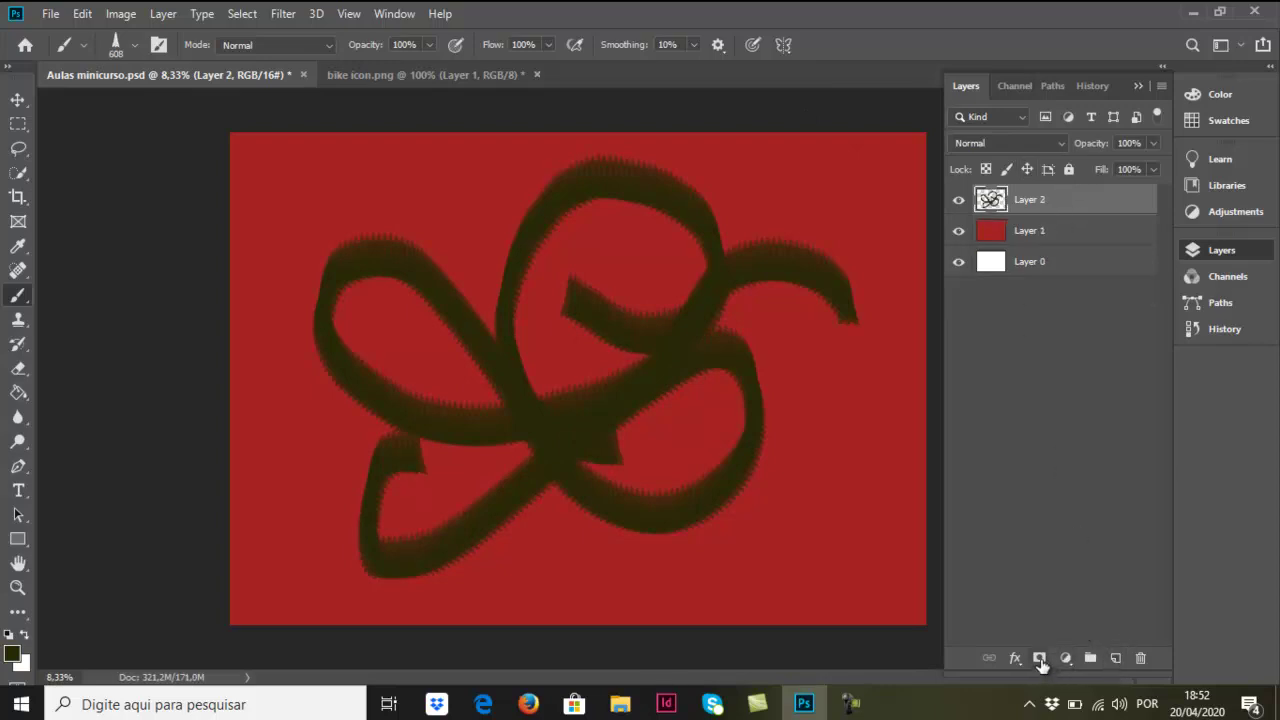
left_click(1039, 657)
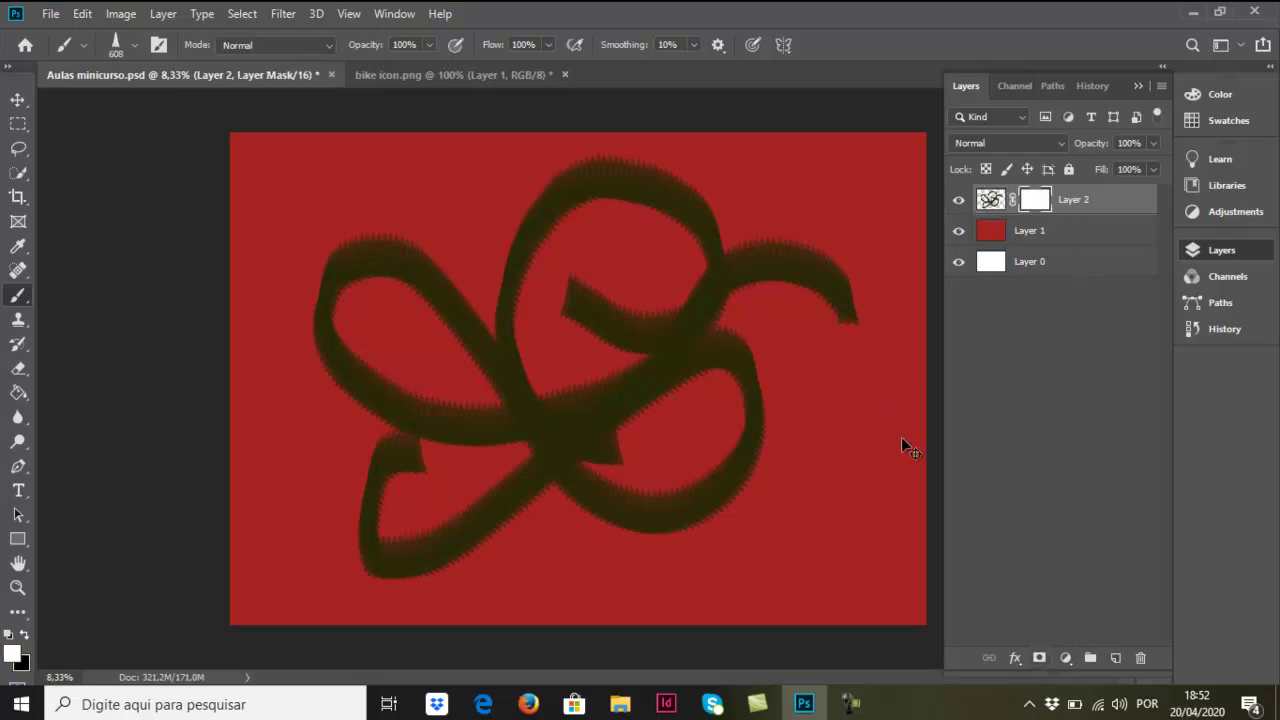
key("ctrl+z")
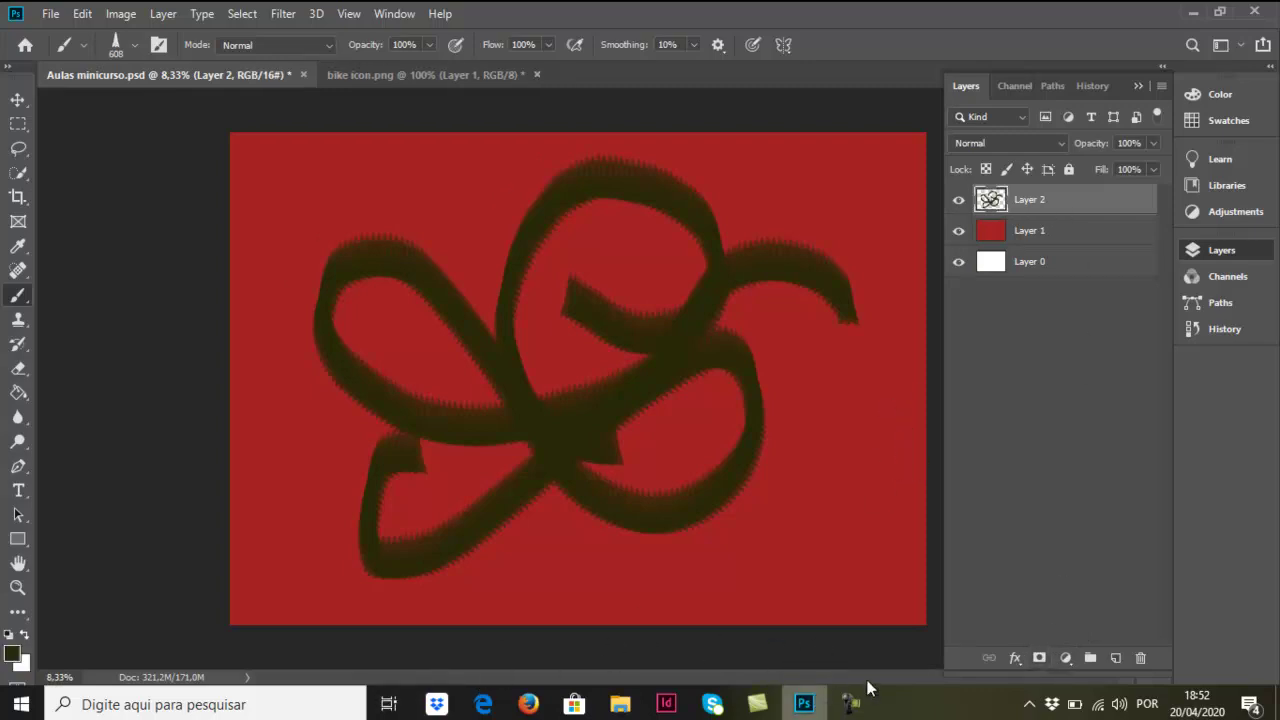
left_click(1039, 657, "alt")
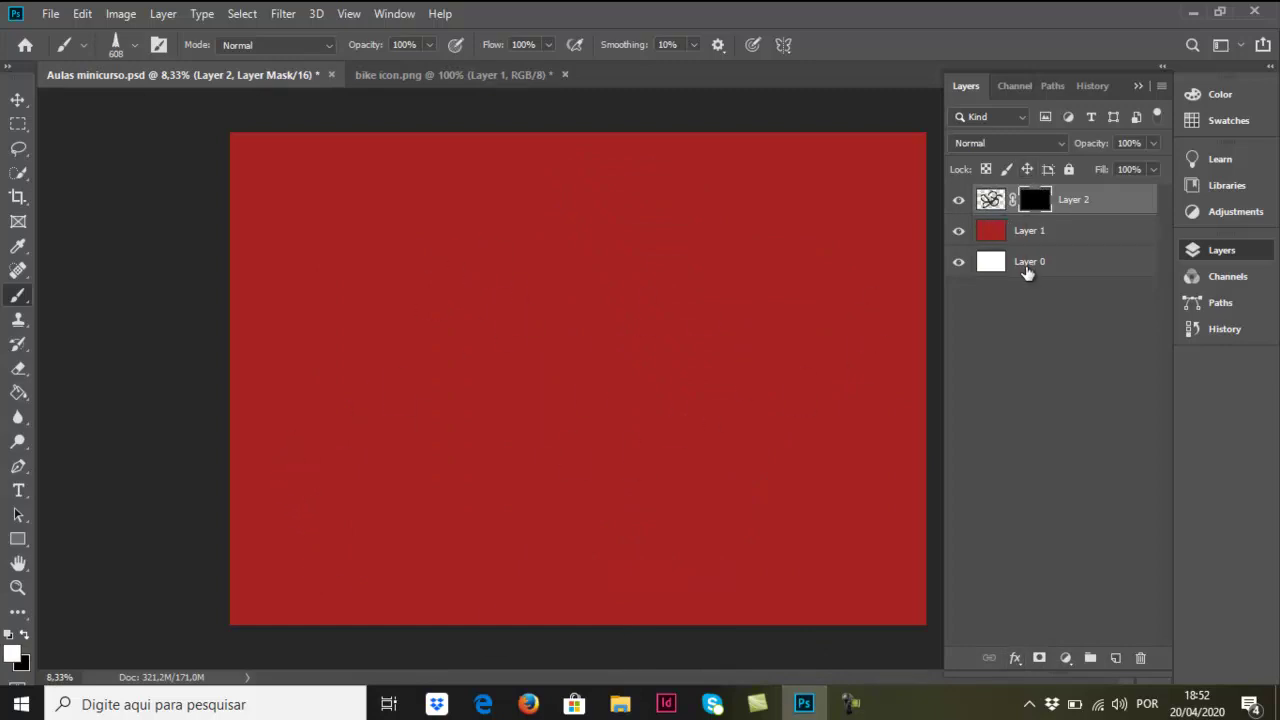
key("ctrl+z")
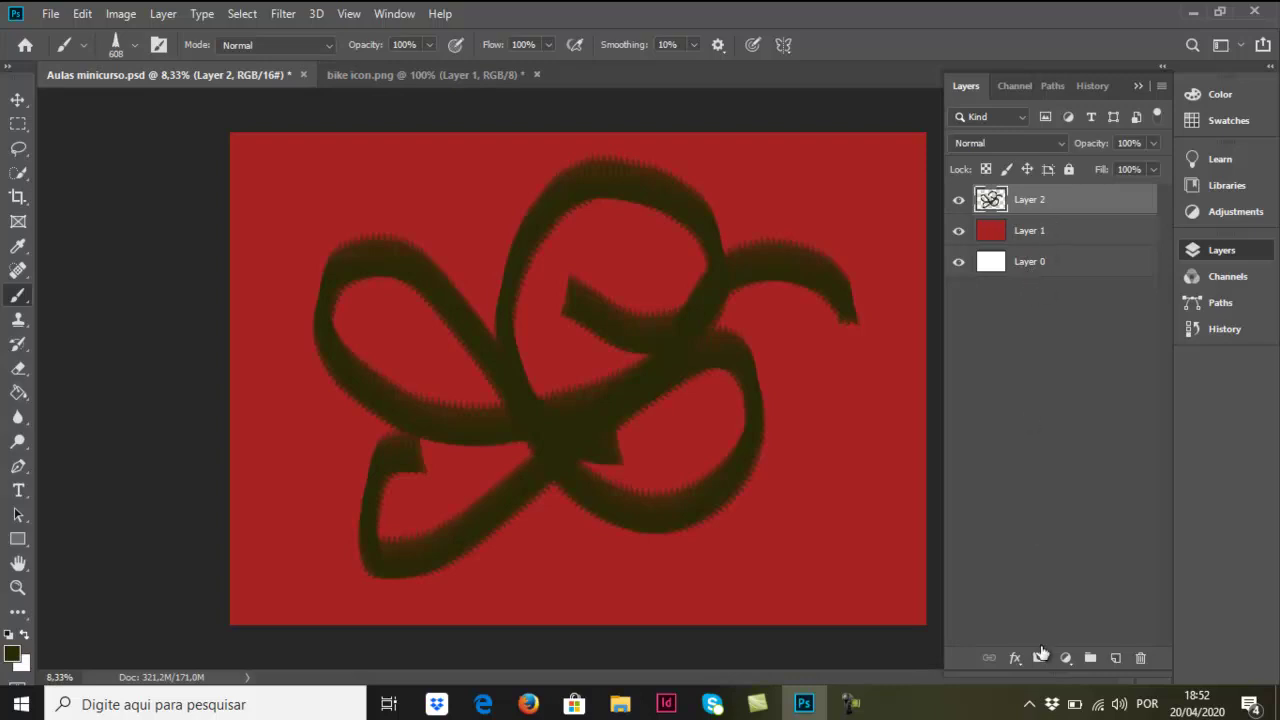
left_click(1041, 658)
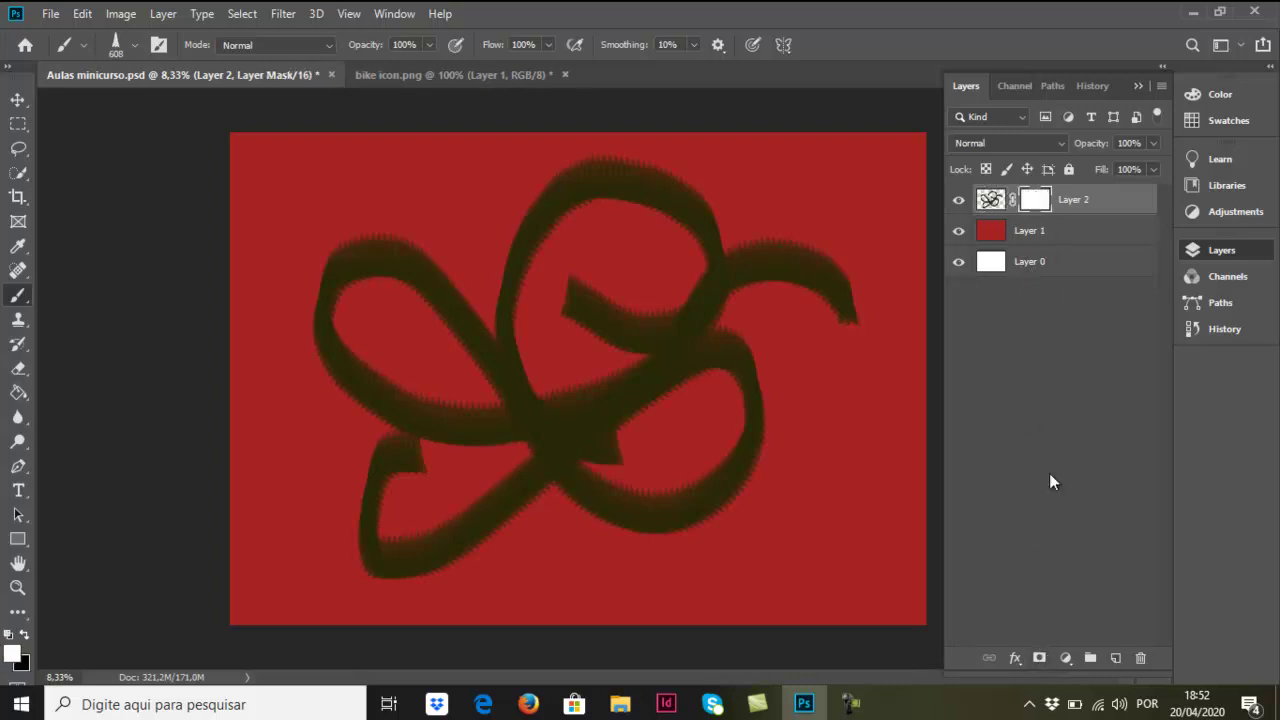
left_click(25, 636)
- Paint black on Layer 2's mask to hide the left loop of the dark strokes
mouse_move(305, 305)
left_mouse_down()
mouse_move(391, 257)
mouse_move(329, 263)
mouse_move(597, 177)
mouse_move(820, 263)
mouse_move(786, 434)
mouse_move(571, 443)
mouse_move(571, 309)
mouse_move(588, 337)
mouse_move(509, 500)
mouse_move(600, 408)
mouse_move(580, 455)
mouse_move(594, 484)
left_mouse_up()
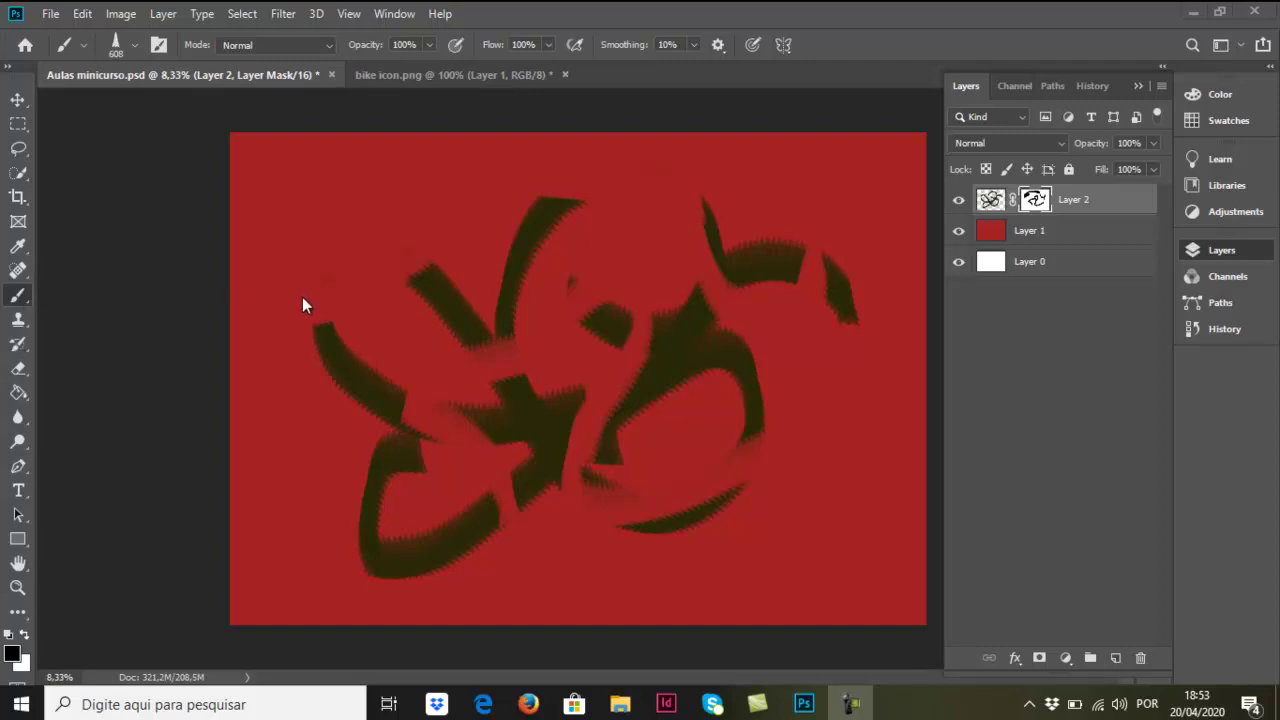
left_click(20, 326)
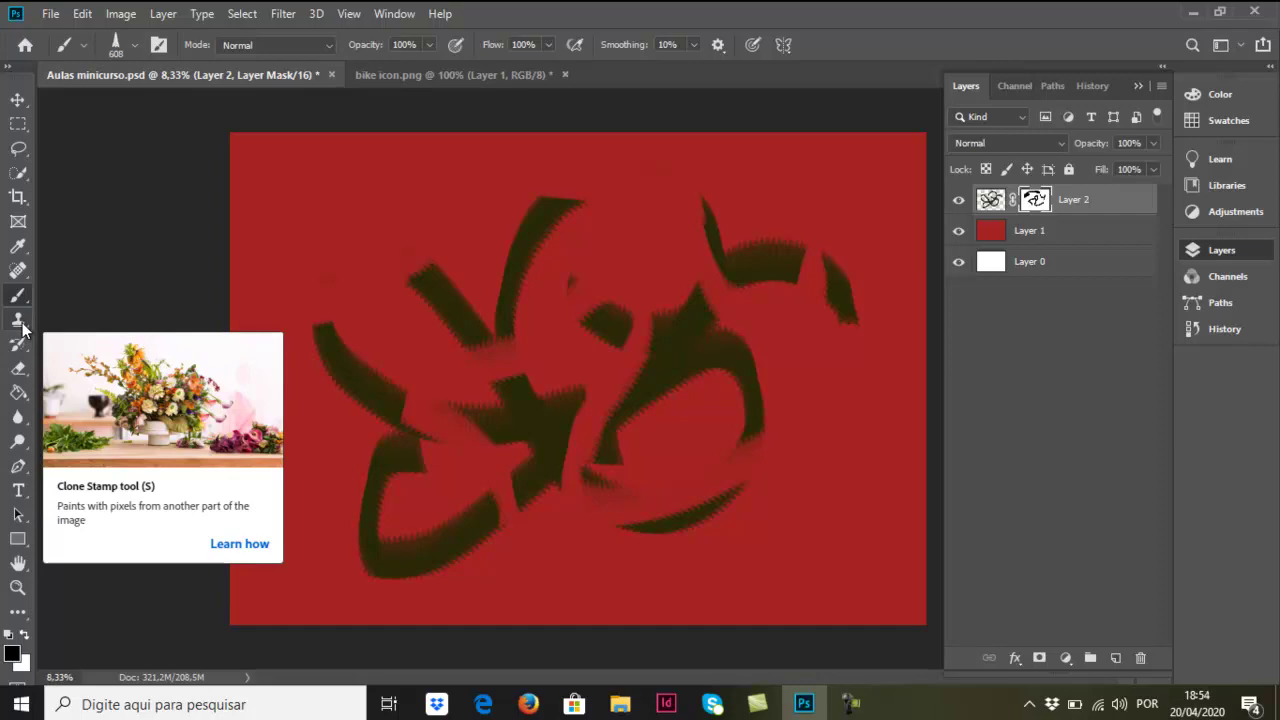
- On bike icon.png, pick the Clone Stamp tool and show its brush size and hardness presets
left_click(411, 75)
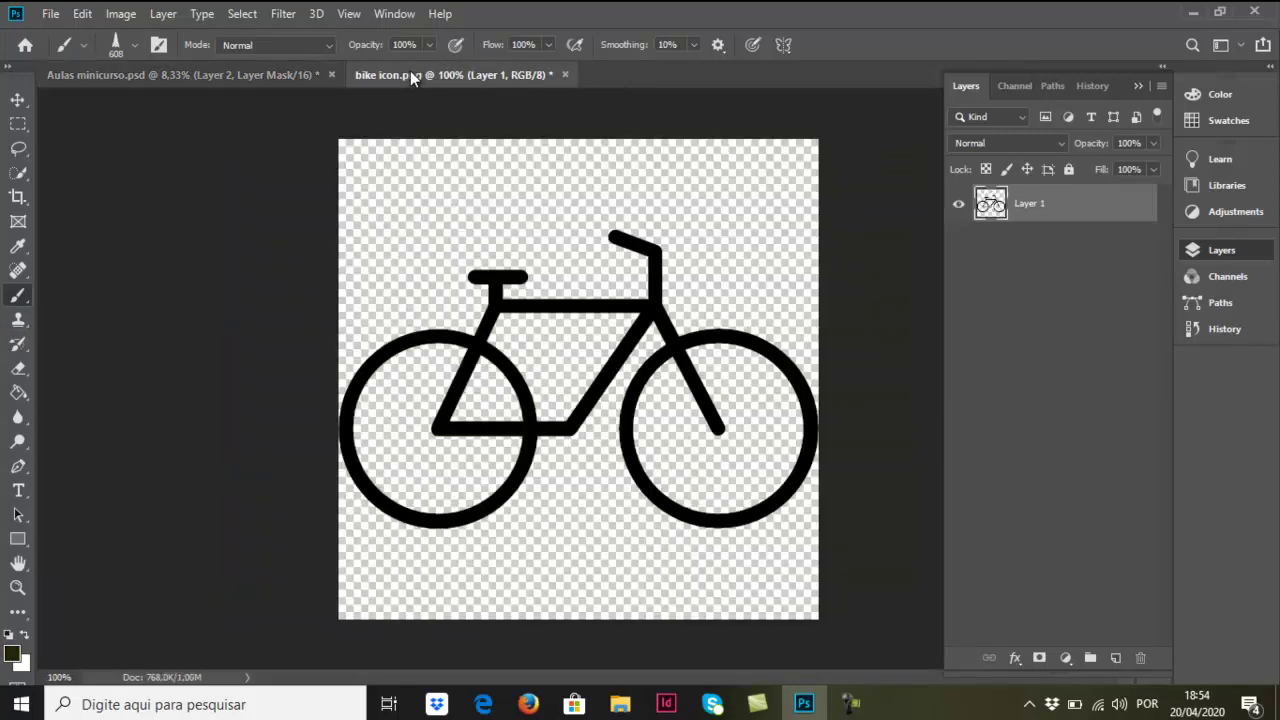
left_click(18, 319)
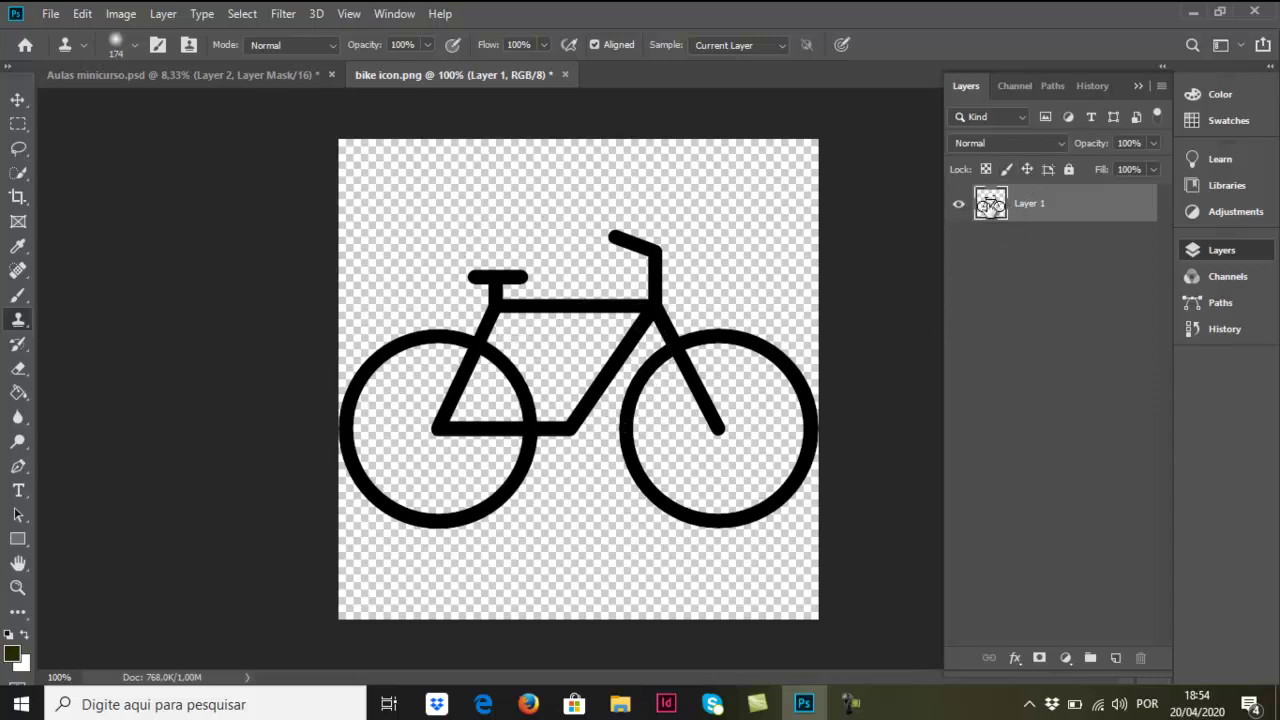
left_click(50, 14)
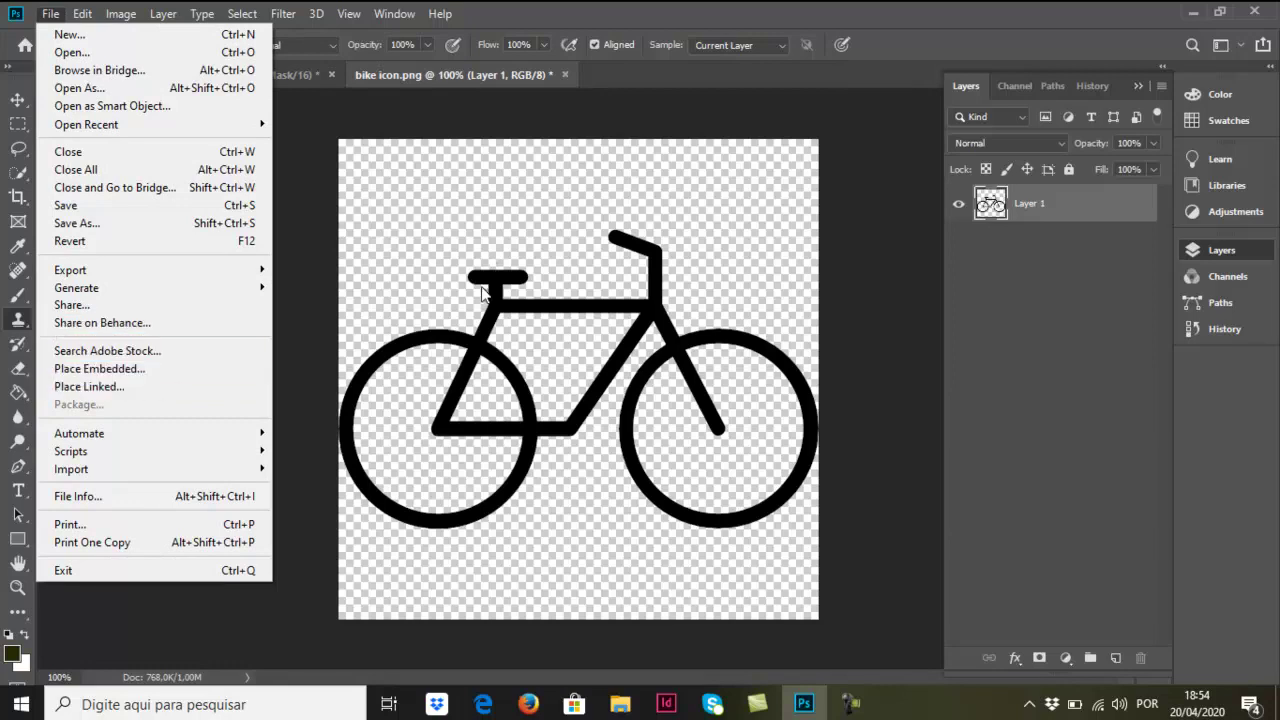
left_click(735, 205)
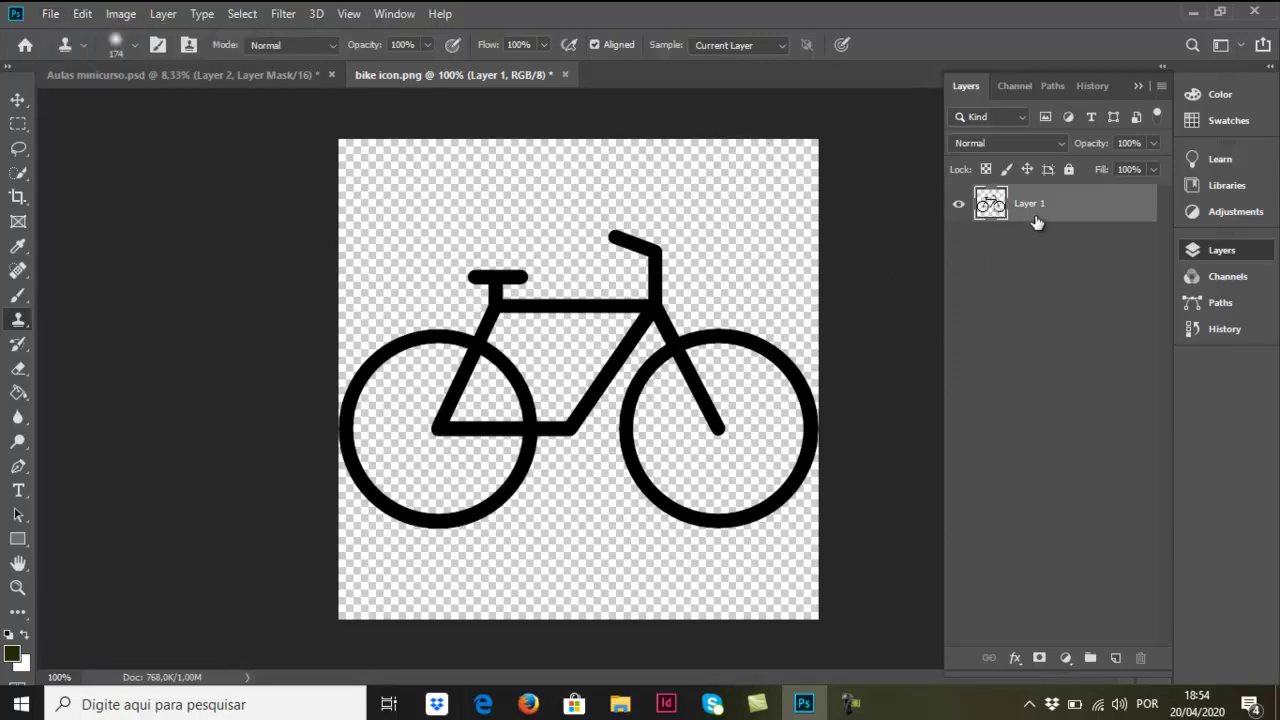
right_click(997, 208)
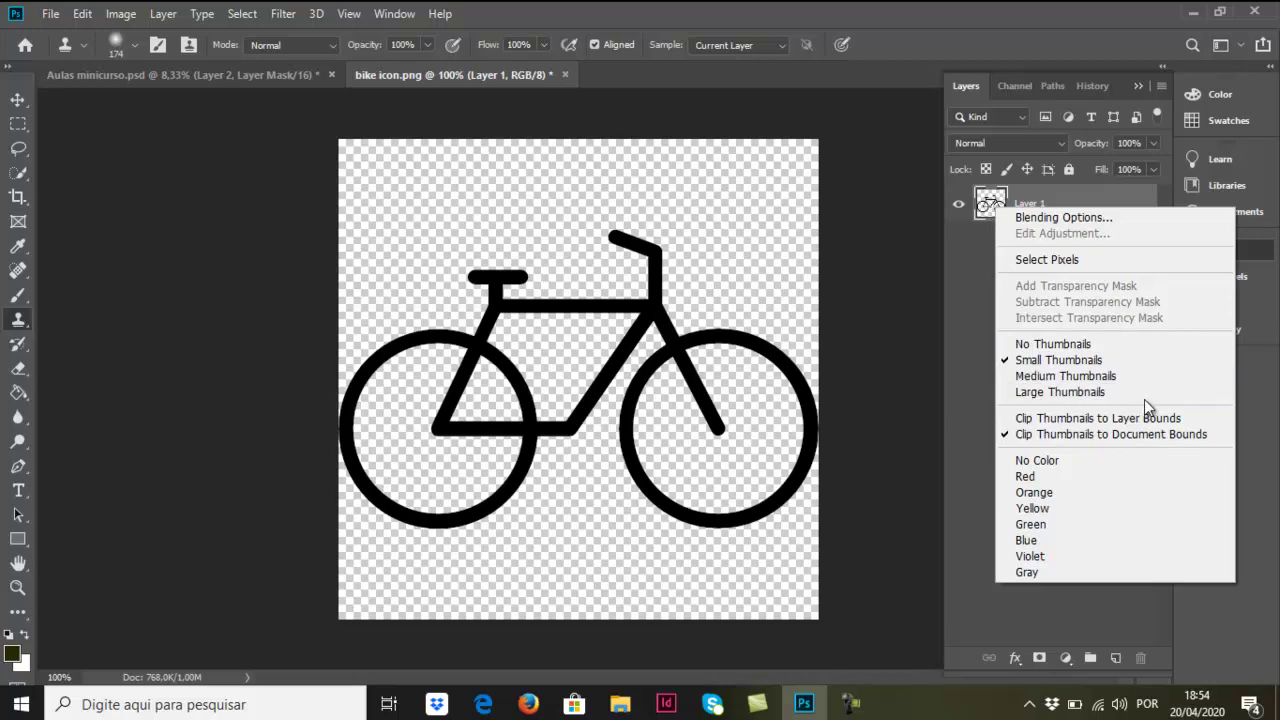
left_click(20, 325)
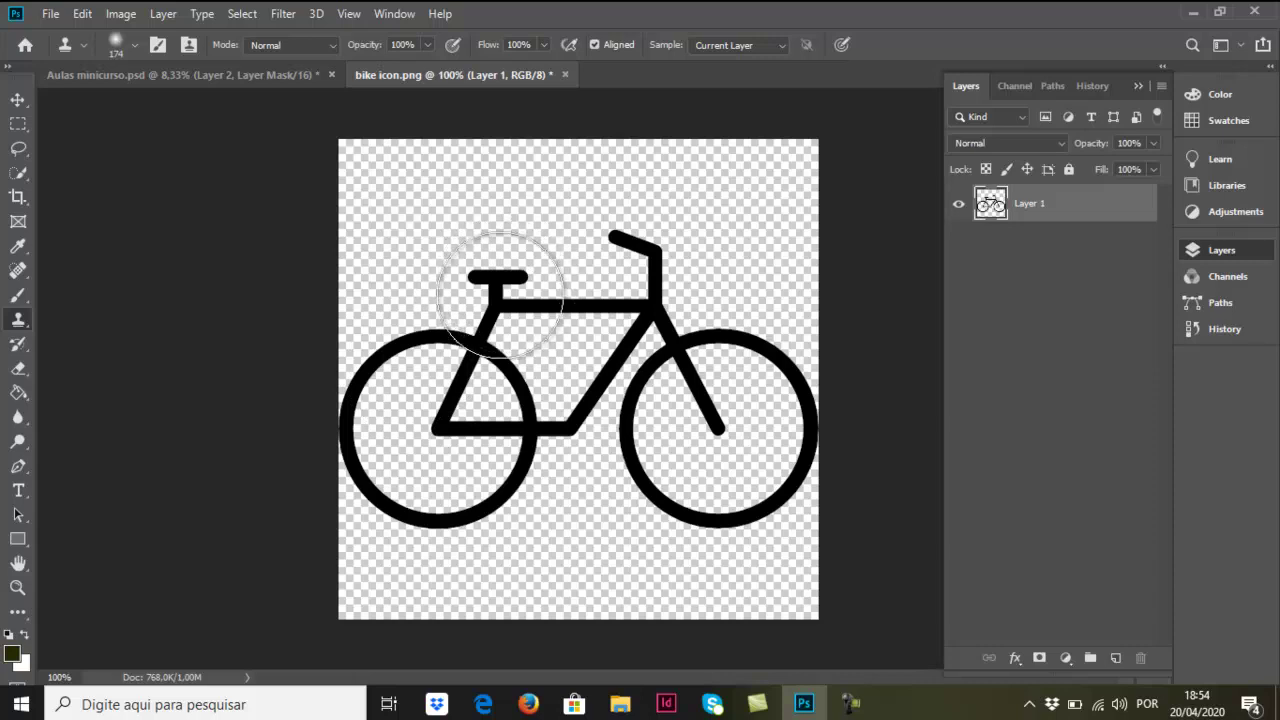
left_click(136, 45)
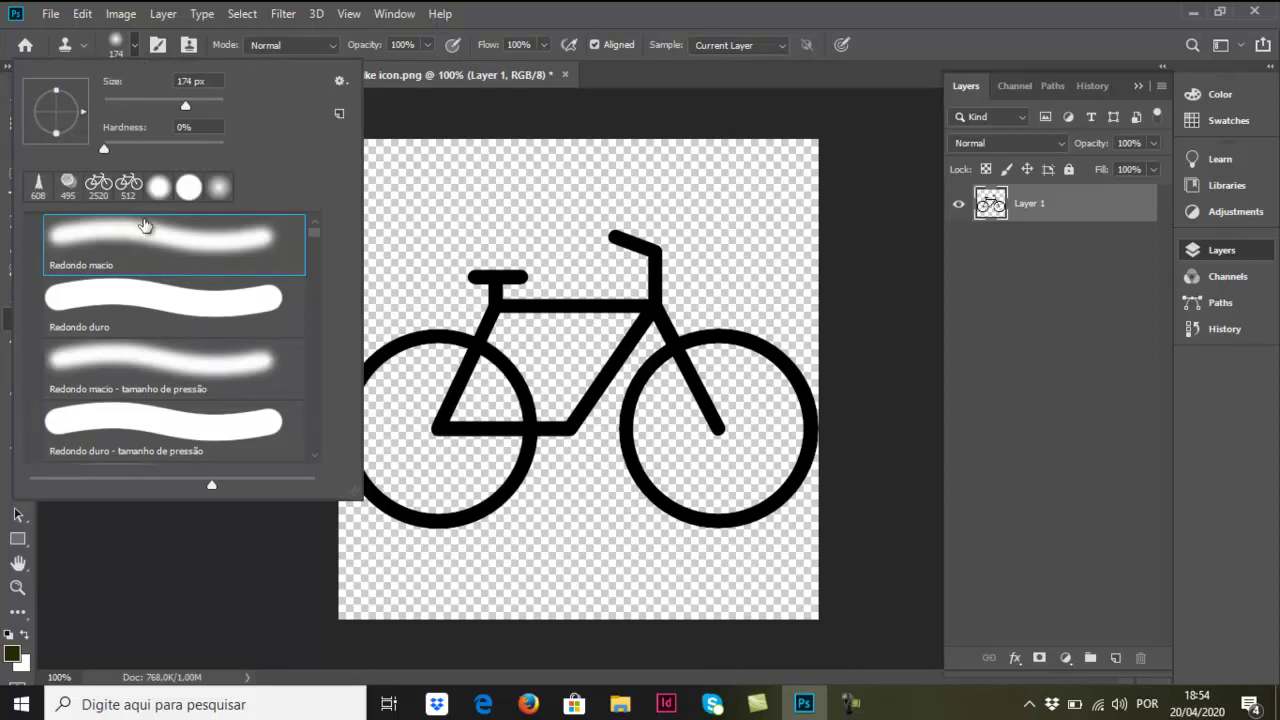
- Switch the clone brush to the hard-edged 'Redondo duro' preset at a smaller size
left_click(155, 298)
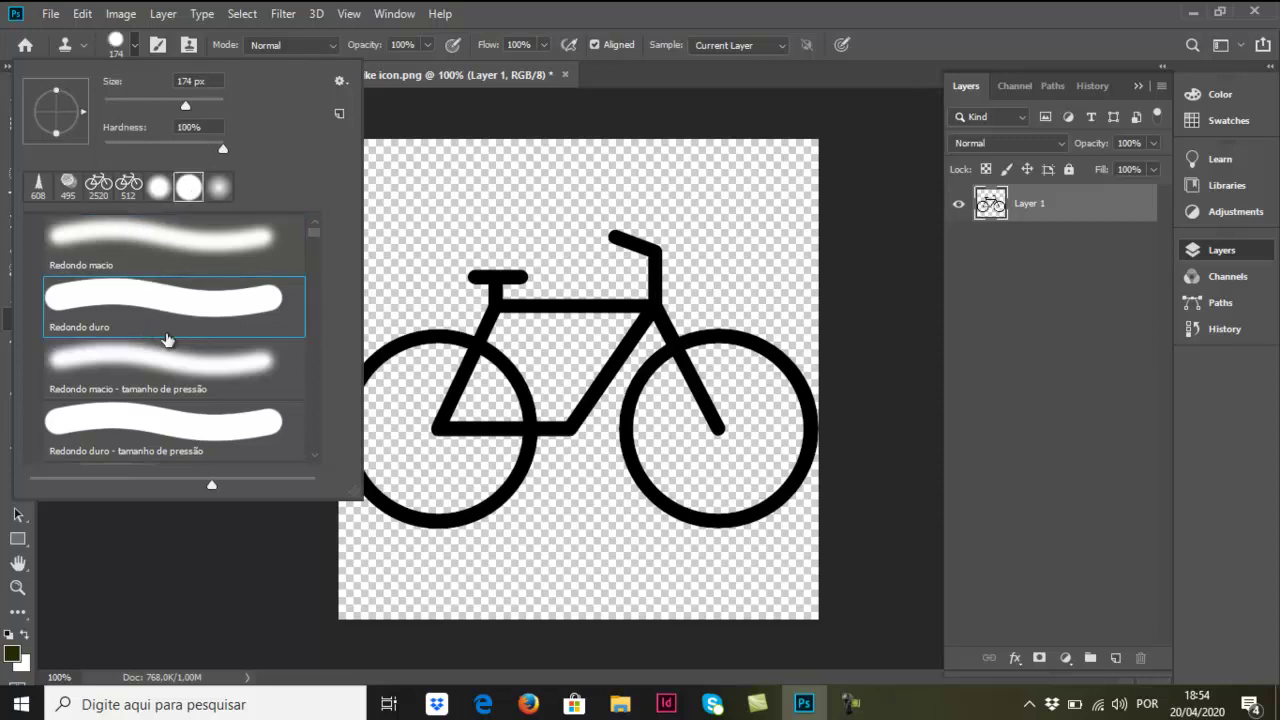
left_click(160, 106)
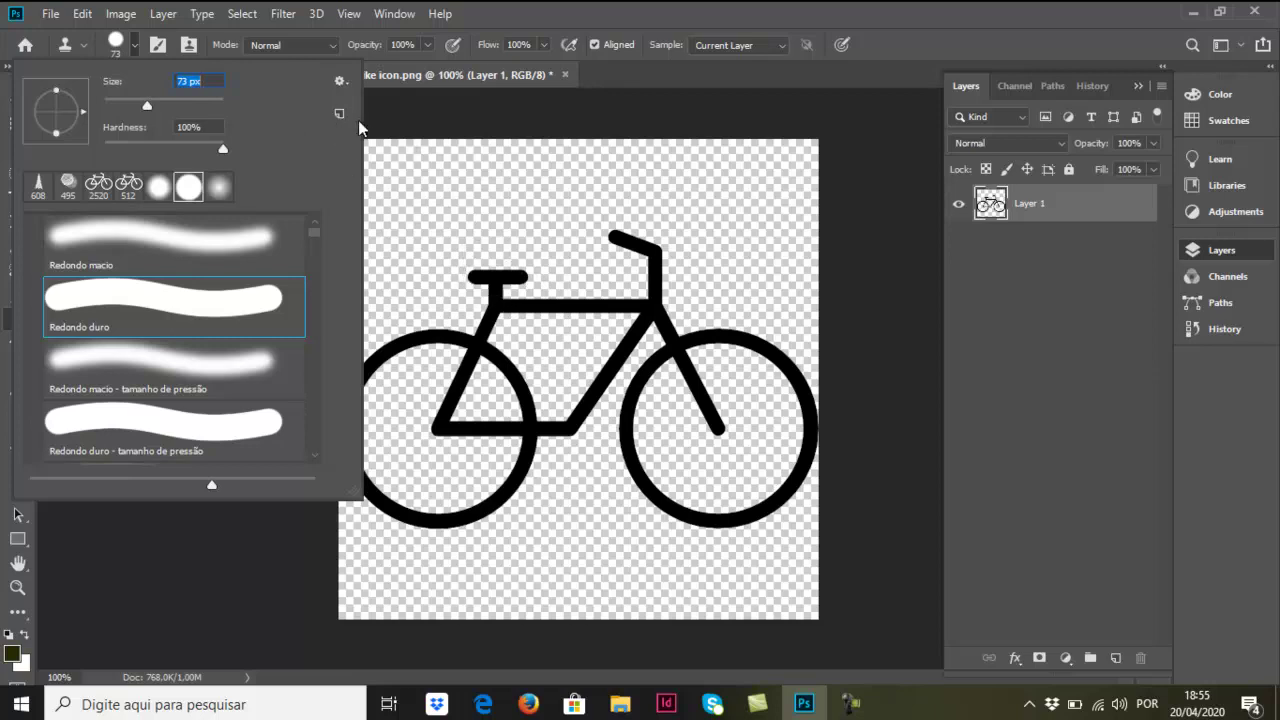
left_click(818, 28)
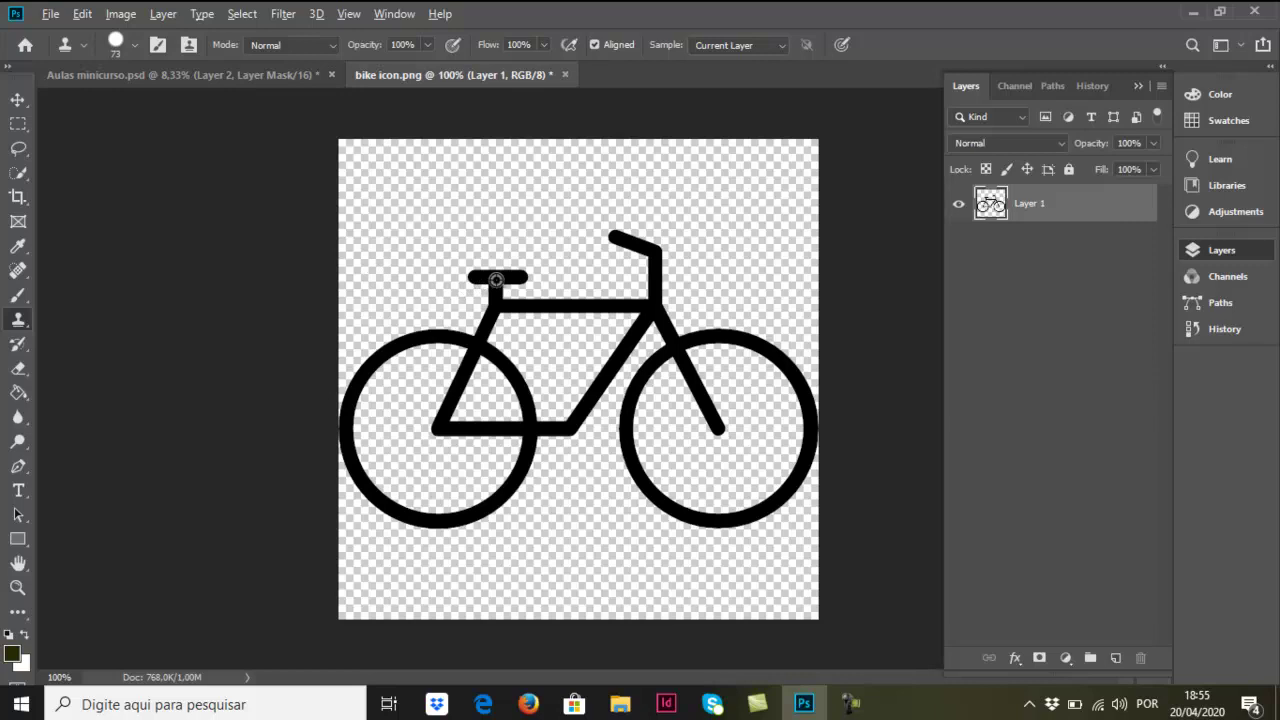
- Sample the bike seat and clone a copy onto the top tube, undoing stray strokes
left_click(494, 280, "alt")
left_click_drag(543, 283, 557, 281)
key("ctrl+z")
scroll(563, 300, "up", 1)
scroll(565, 305, "up", 1)
scroll(563, 305, "up", 1)
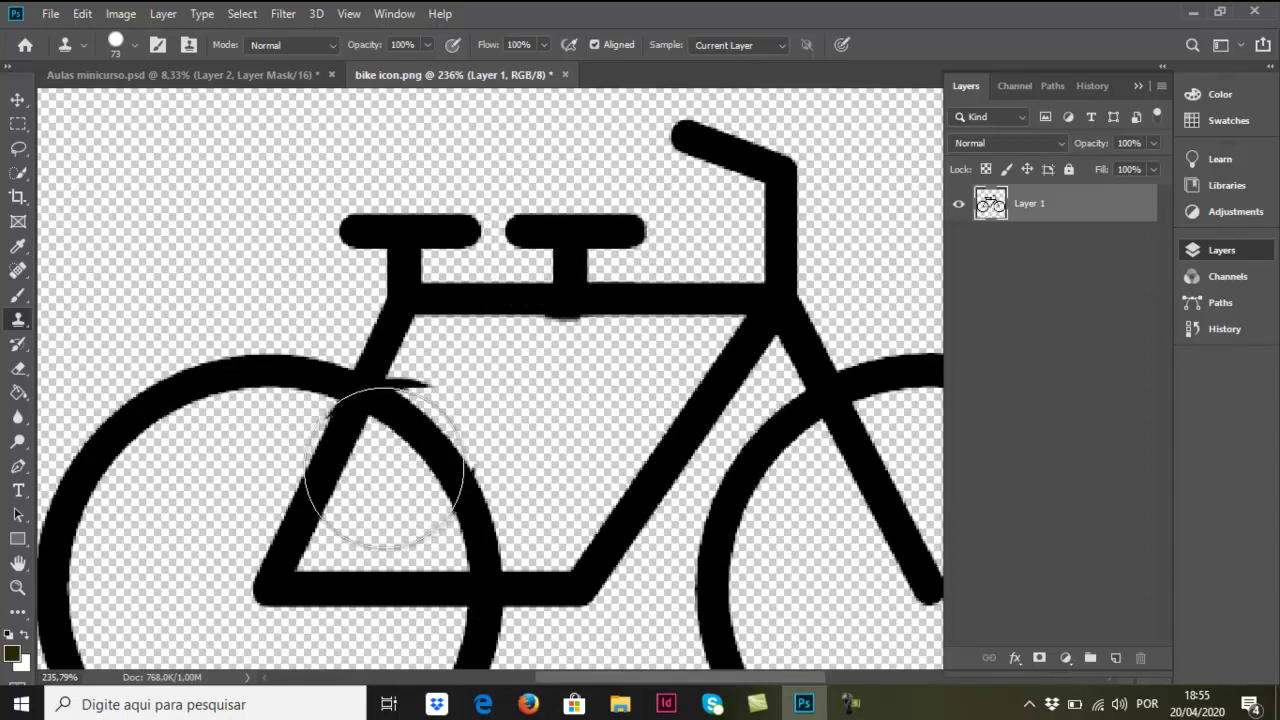
left_click_drag(430, 400, 503, 335)
key("ctrl+z")
scroll(554, 341, "up", 2)
scroll(553, 335, "up", 3)
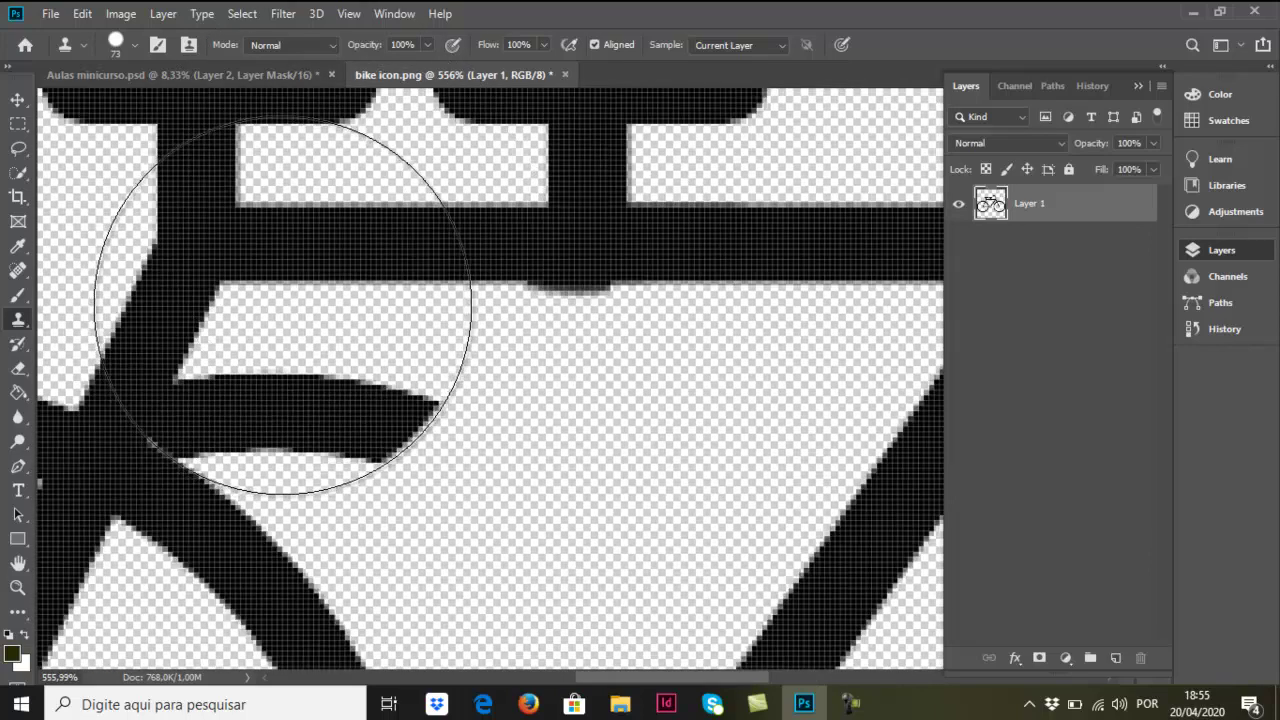
- Marquee-select the smudged area below the top tube
left_click(18, 368)
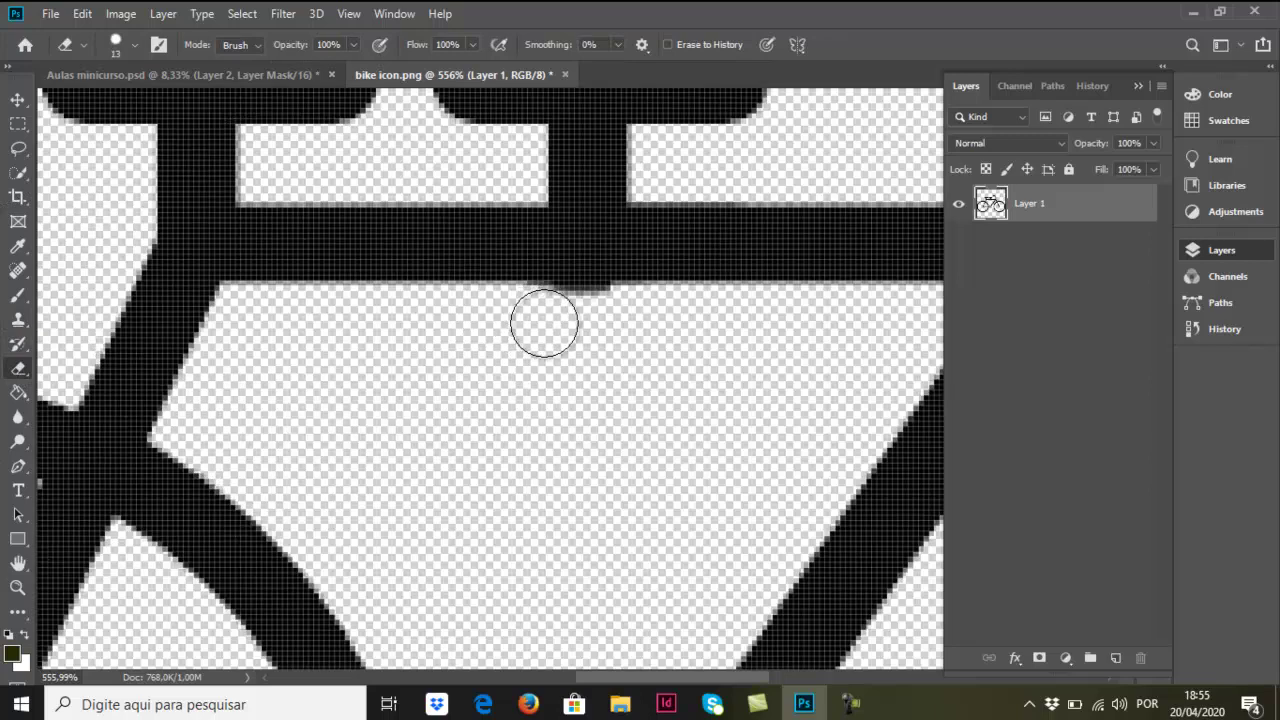
left_click(18, 123)
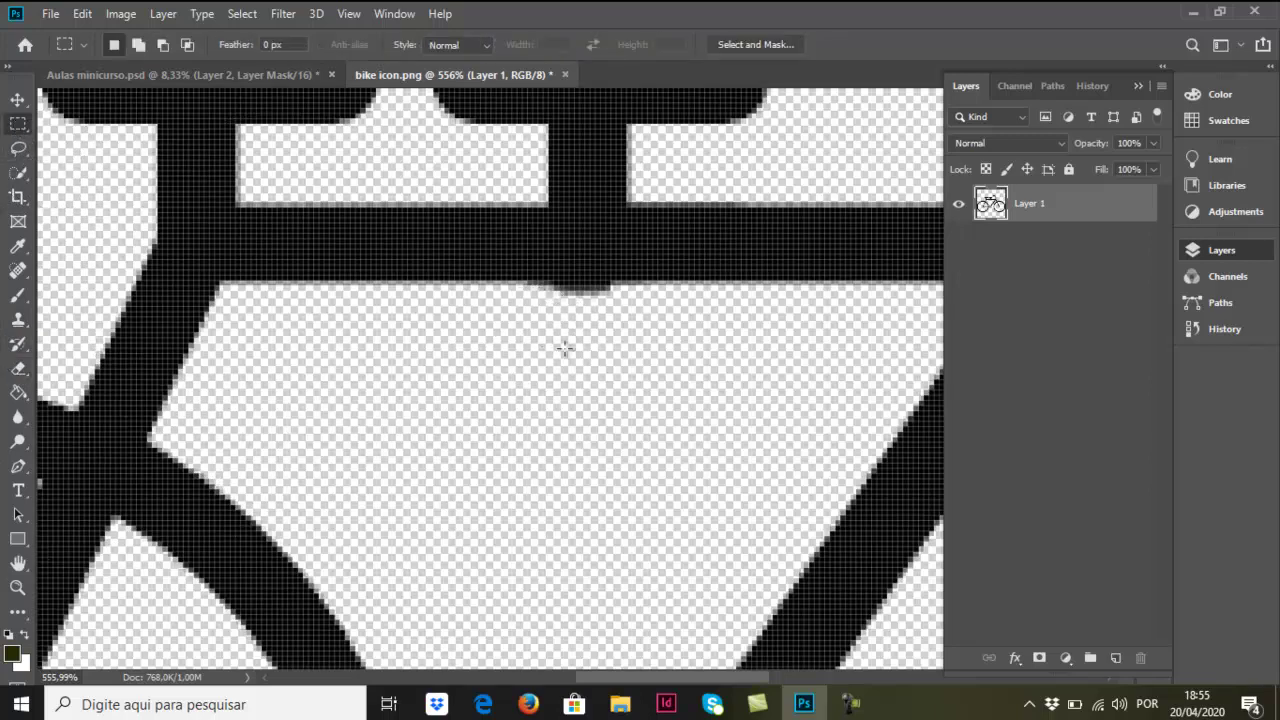
scroll(640, 297, "up", 2)
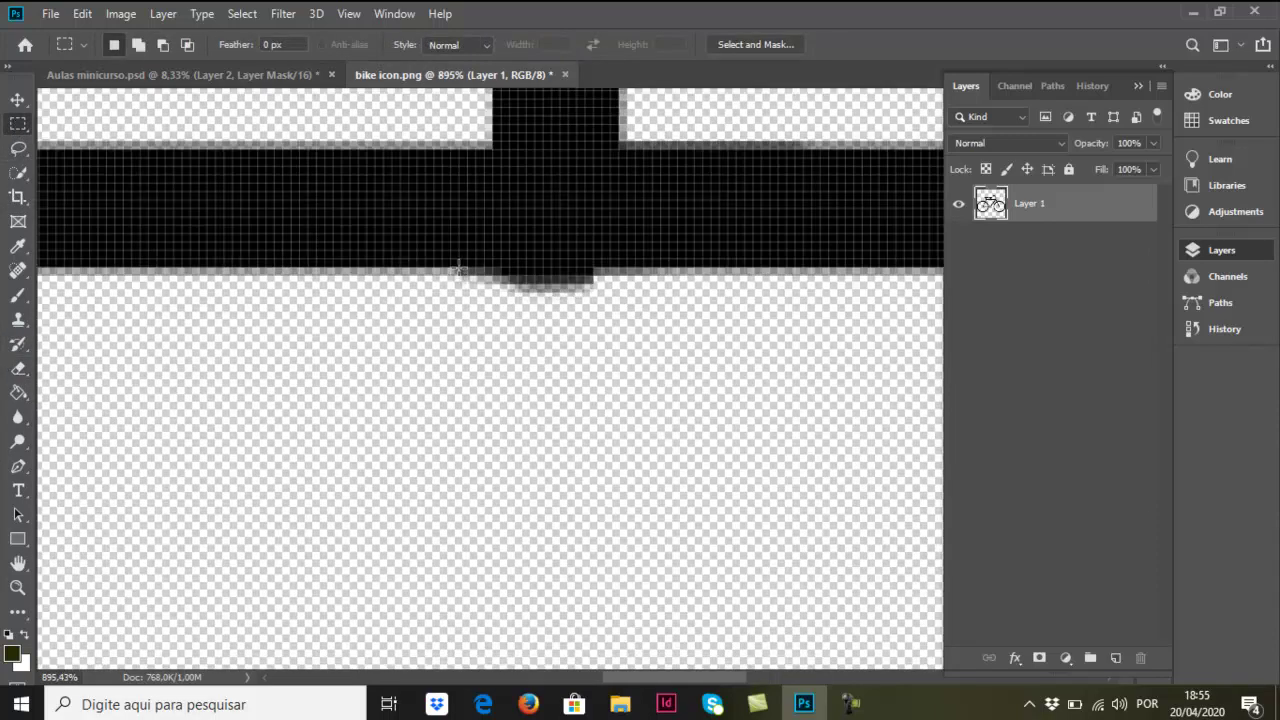
left_click_drag(452, 268, 644, 375)
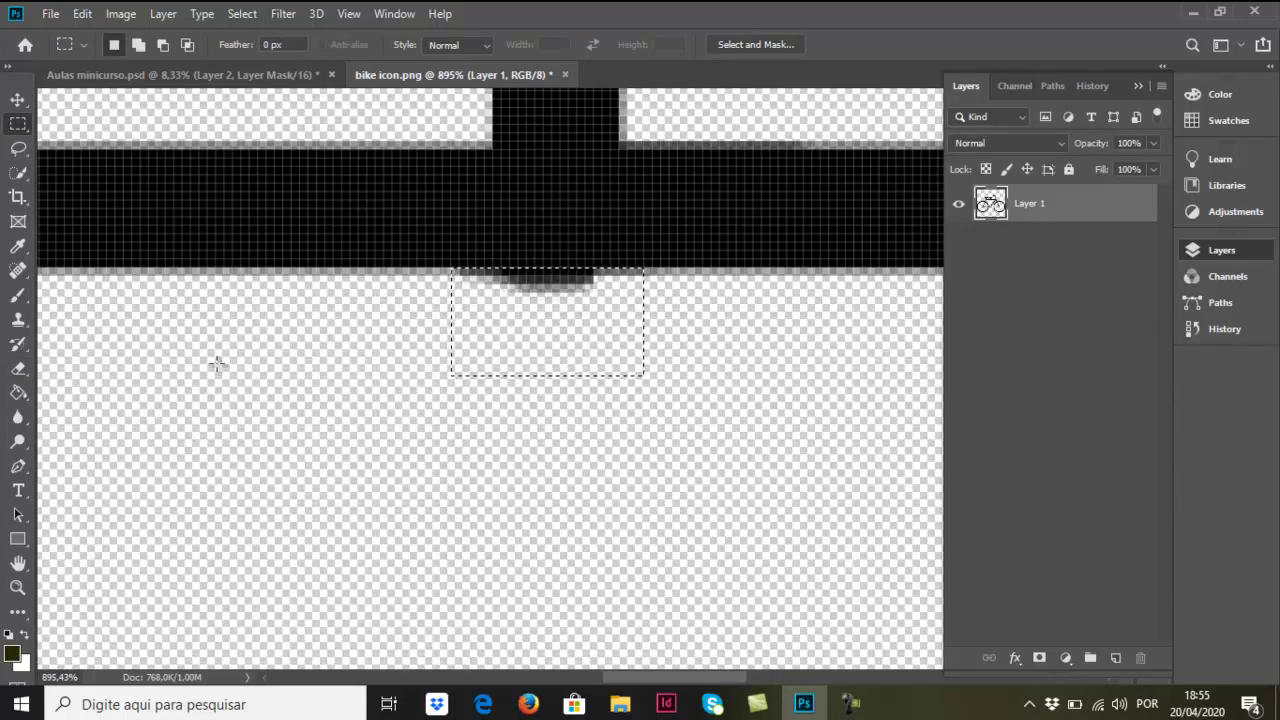
- Erase the smudge inside the selection, undoing the first stroke
left_click(20, 370)
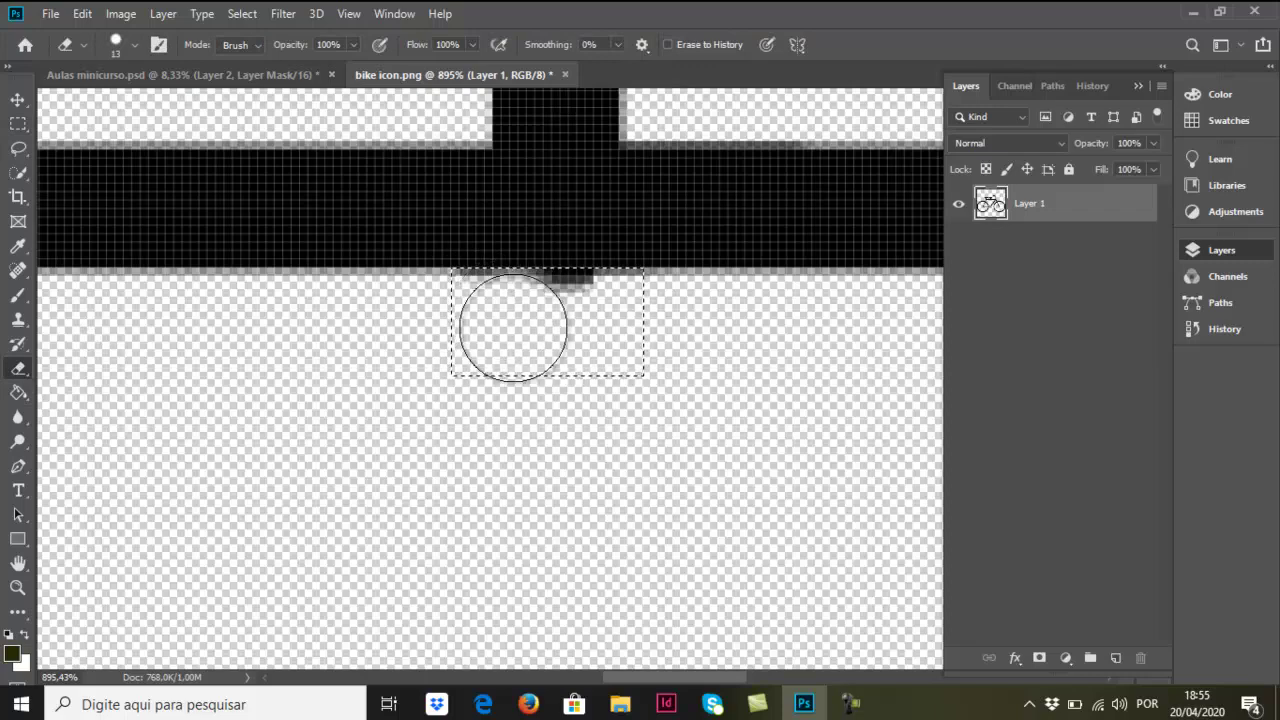
mouse_move(514, 329)
left_mouse_down()
mouse_move(587, 323)
mouse_move(523, 320)
left_mouse_up()
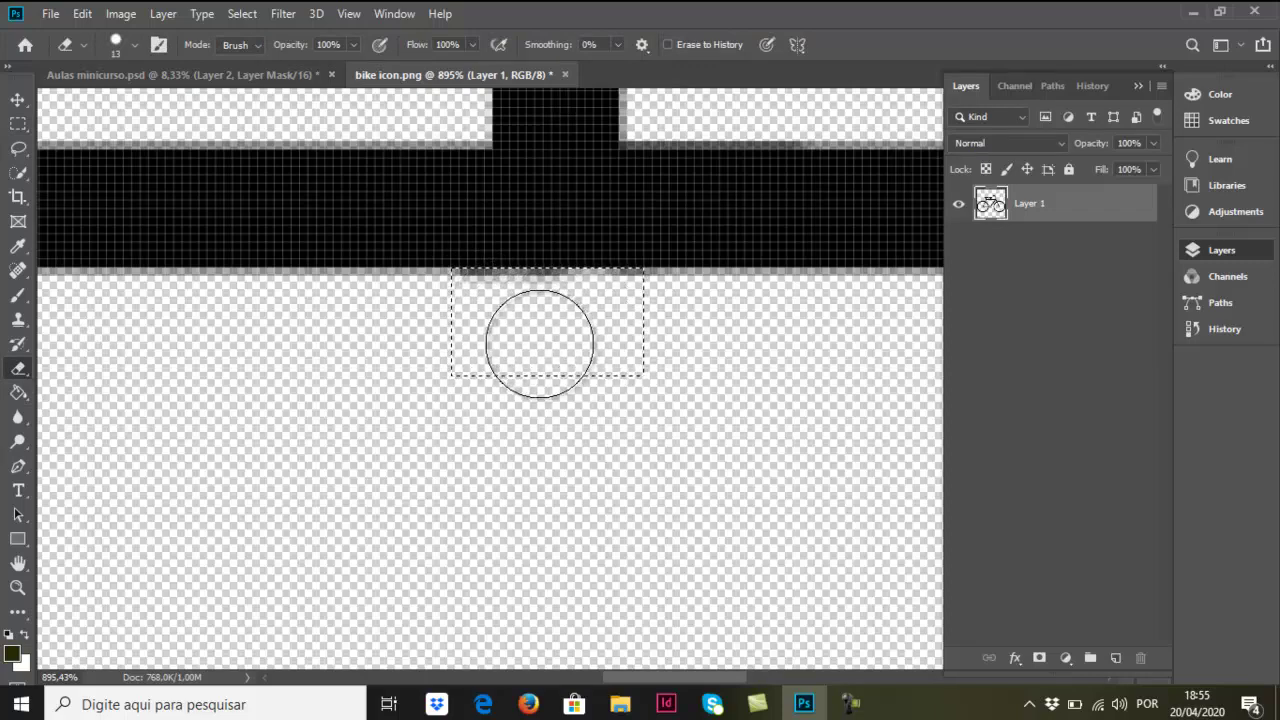
scroll(575, 314, "up", 1)
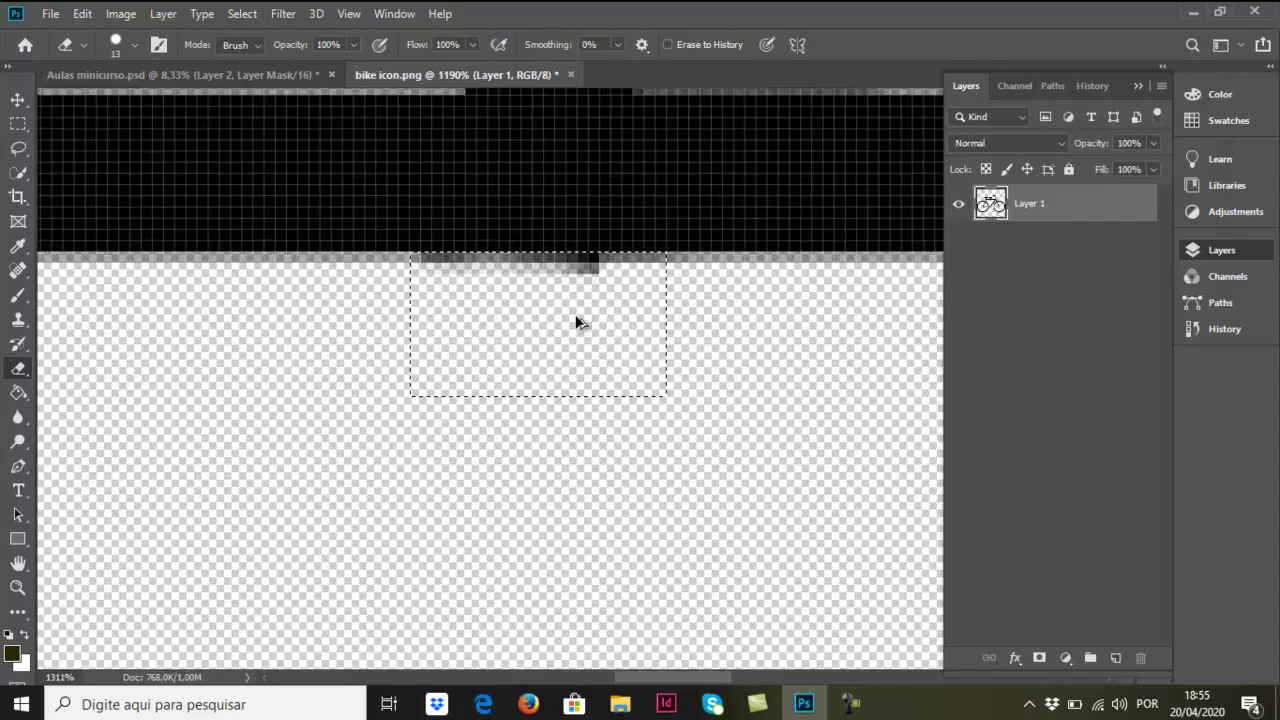
scroll(575, 314, "up", 1)
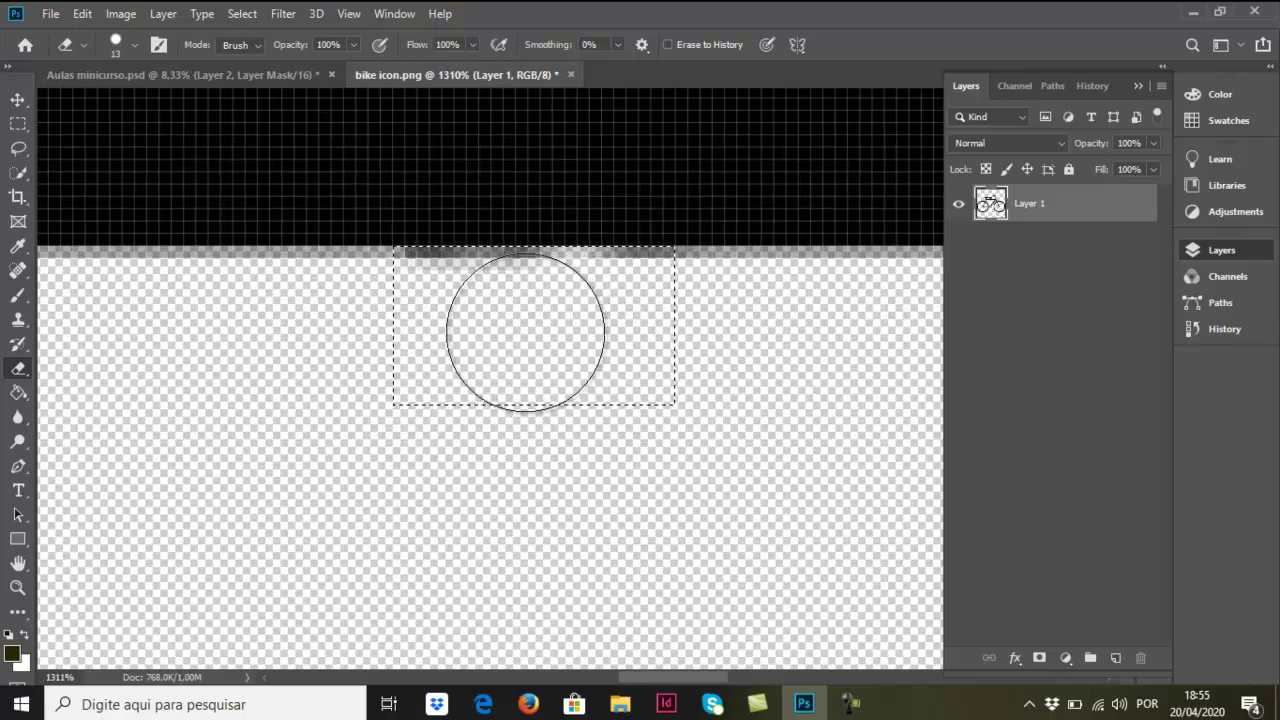
key("ctrl+z")
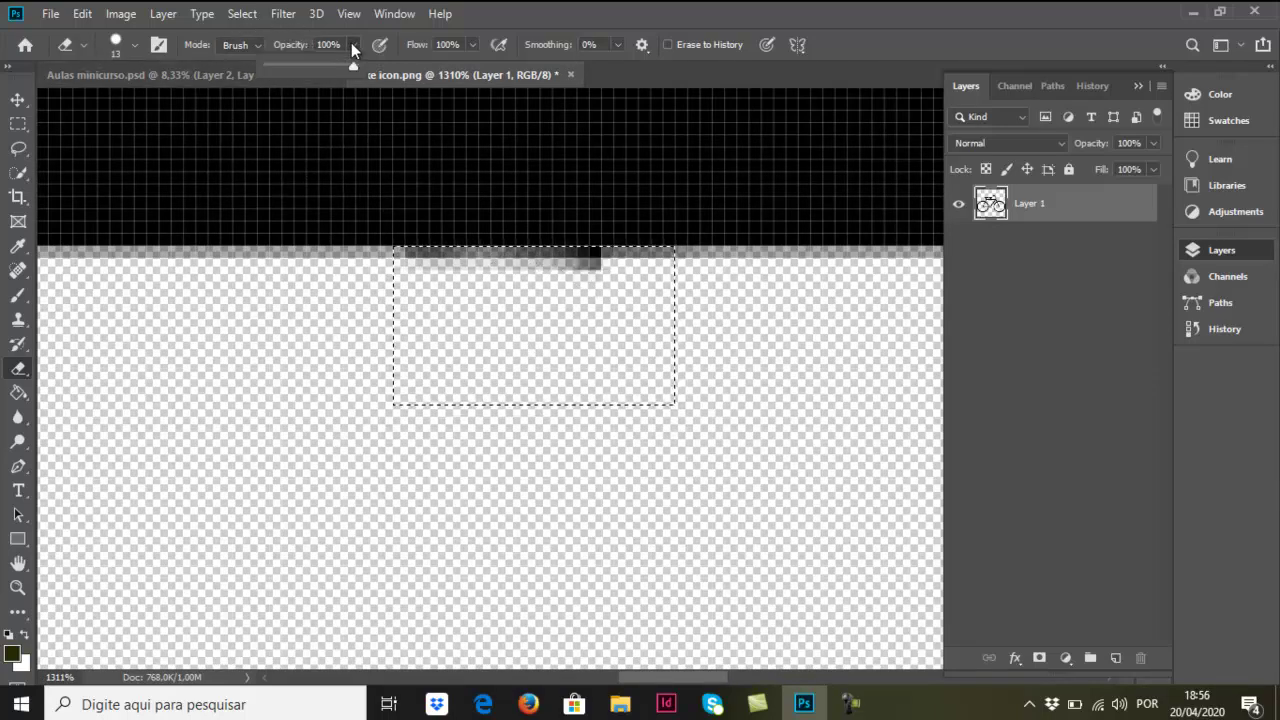
- Erase the remaining smudge at 59% eraser opacity, then deselect and zoom out
left_click_drag(351, 42, 318, 70)
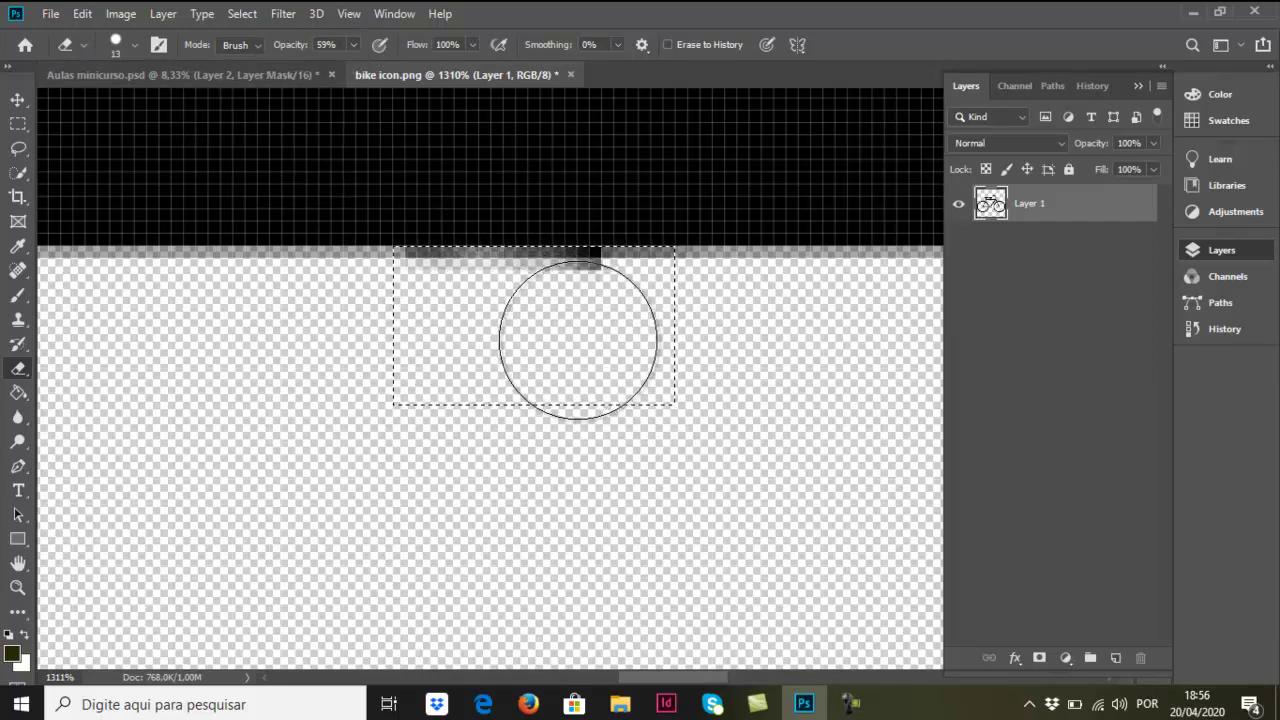
left_click_drag(577, 337, 580, 337)
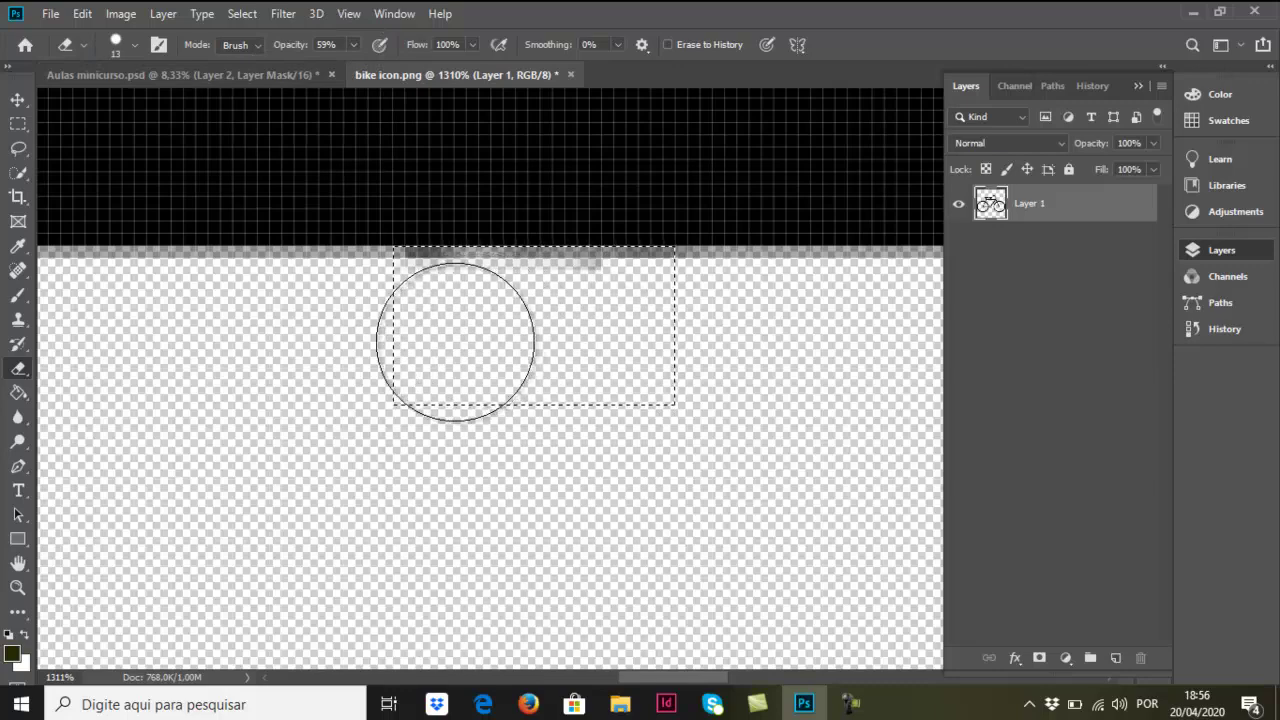
key("ctrl+d")
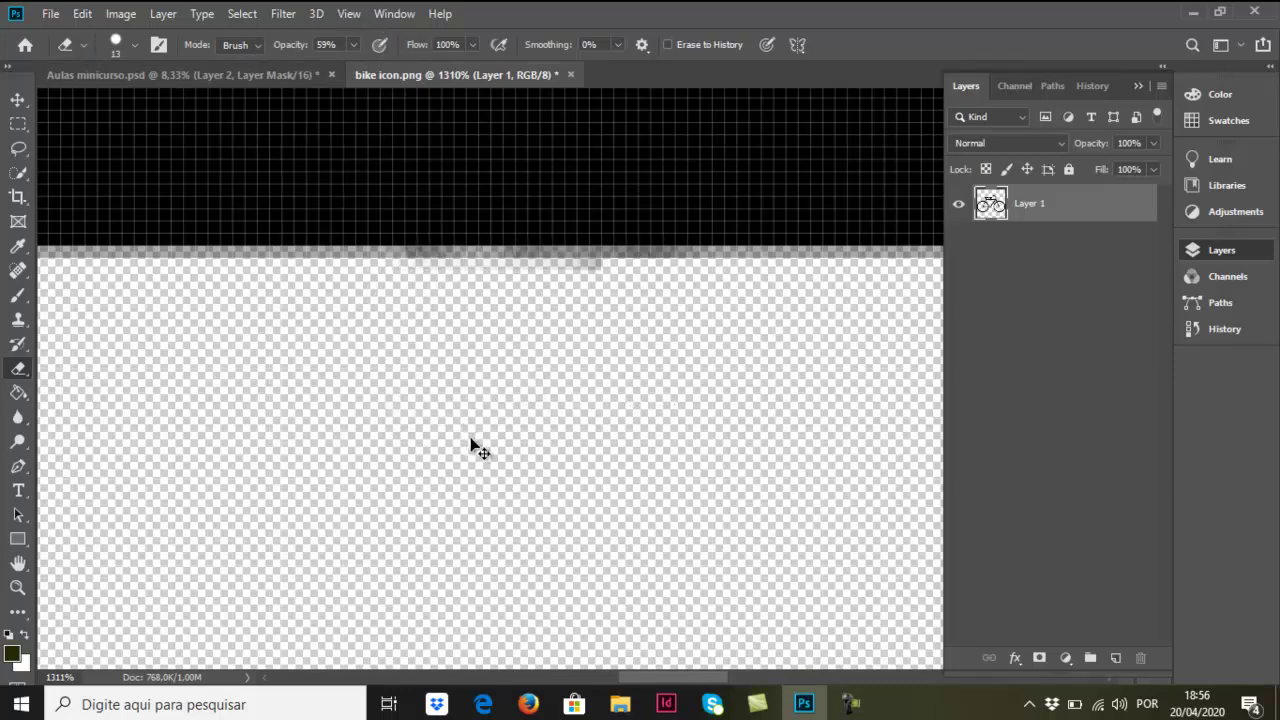
scroll(537, 431, "down", 2)
scroll(564, 424, "down", 2)
scroll(551, 434, "down", 2)
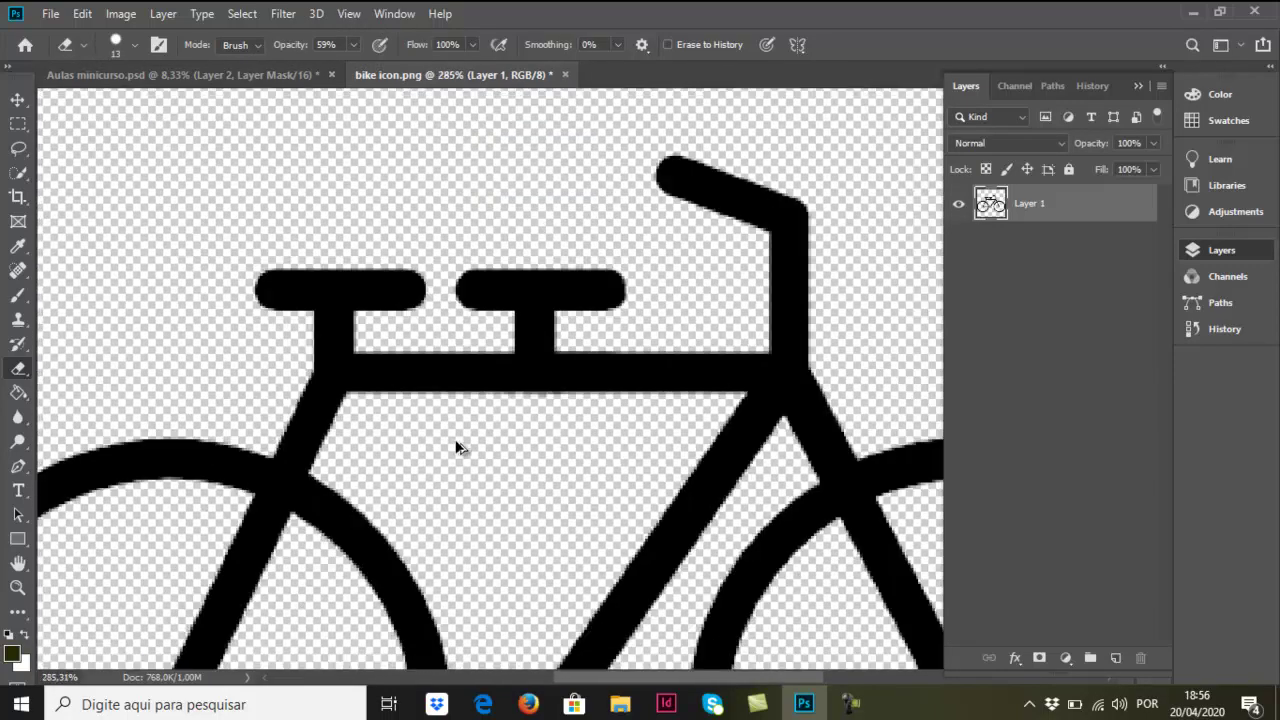
scroll(457, 448, "down", 1)
scroll(330, 295, "down", 1)
scroll(330, 295, "down", 1)
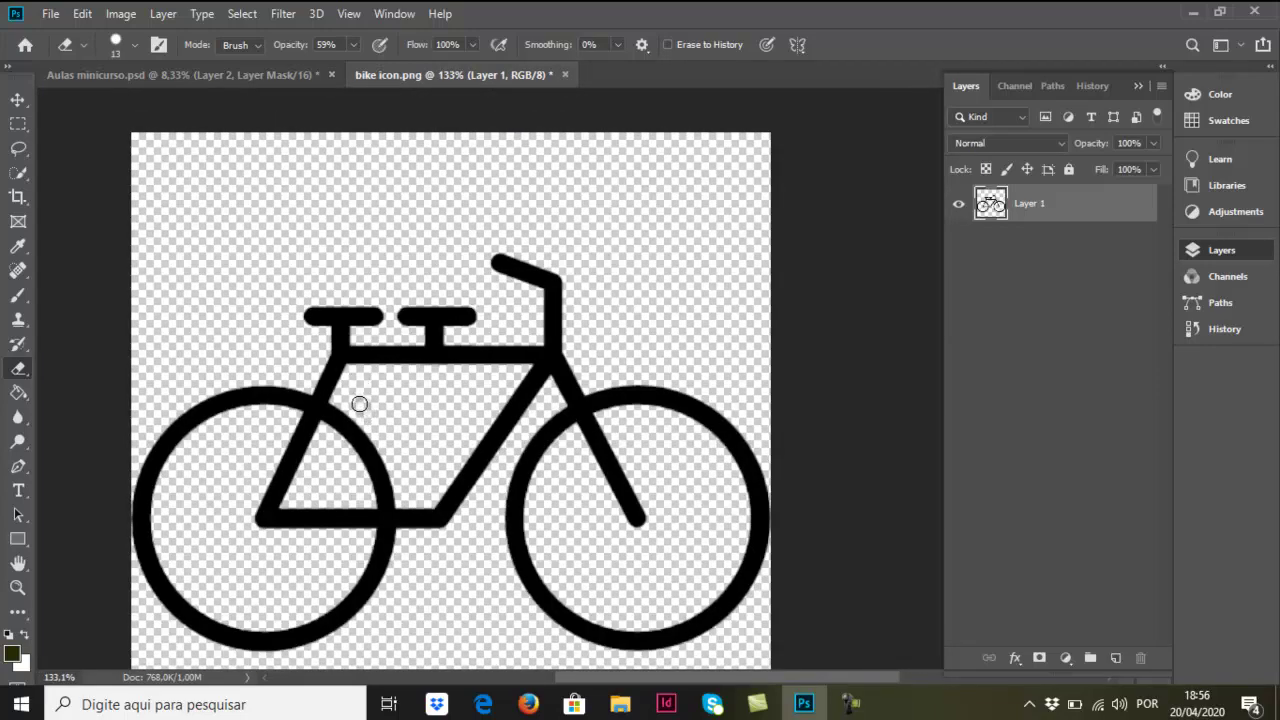
- Swap the Clone Stamp for the Pattern Stamp Tool
left_click(18, 320)
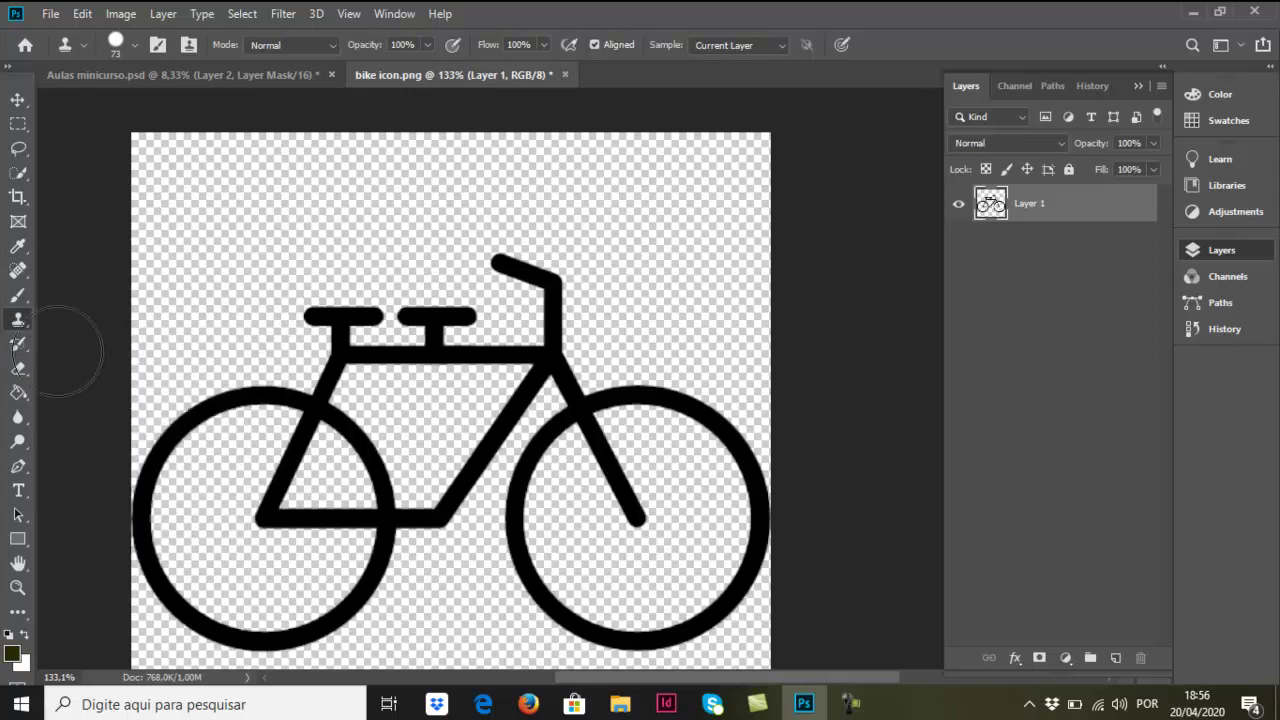
right_click(28, 325)
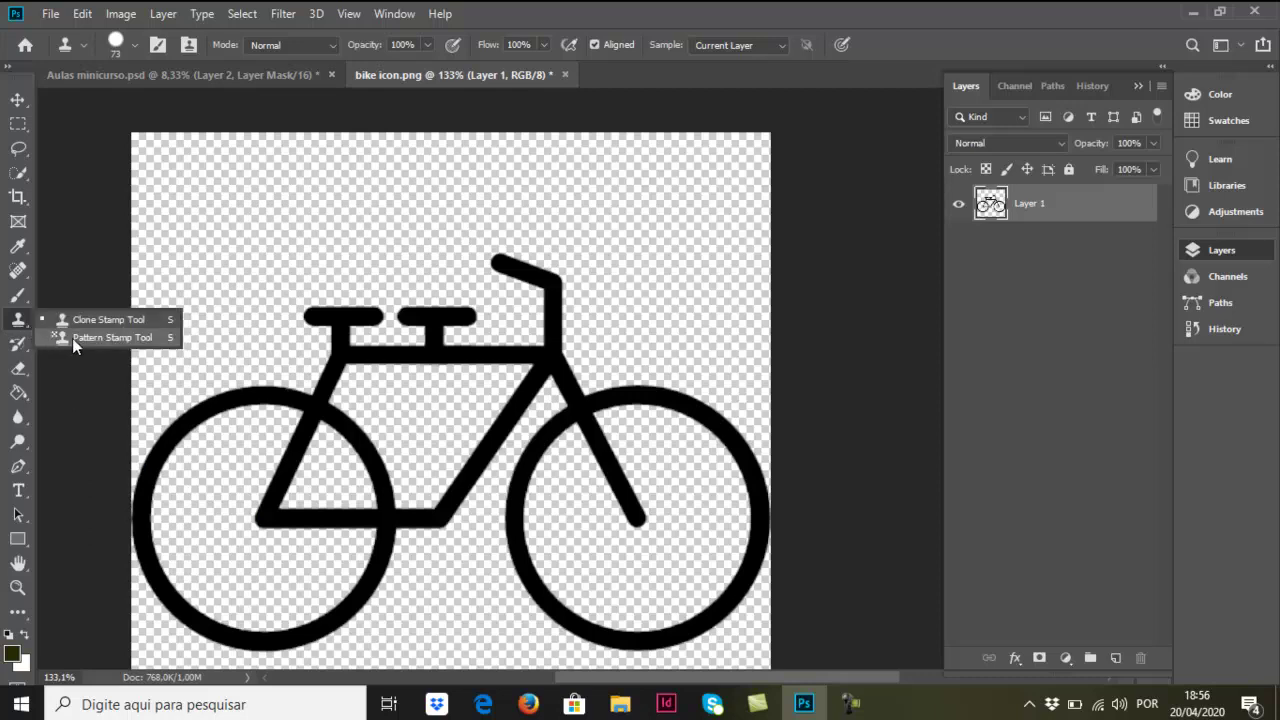
left_click(80, 339)
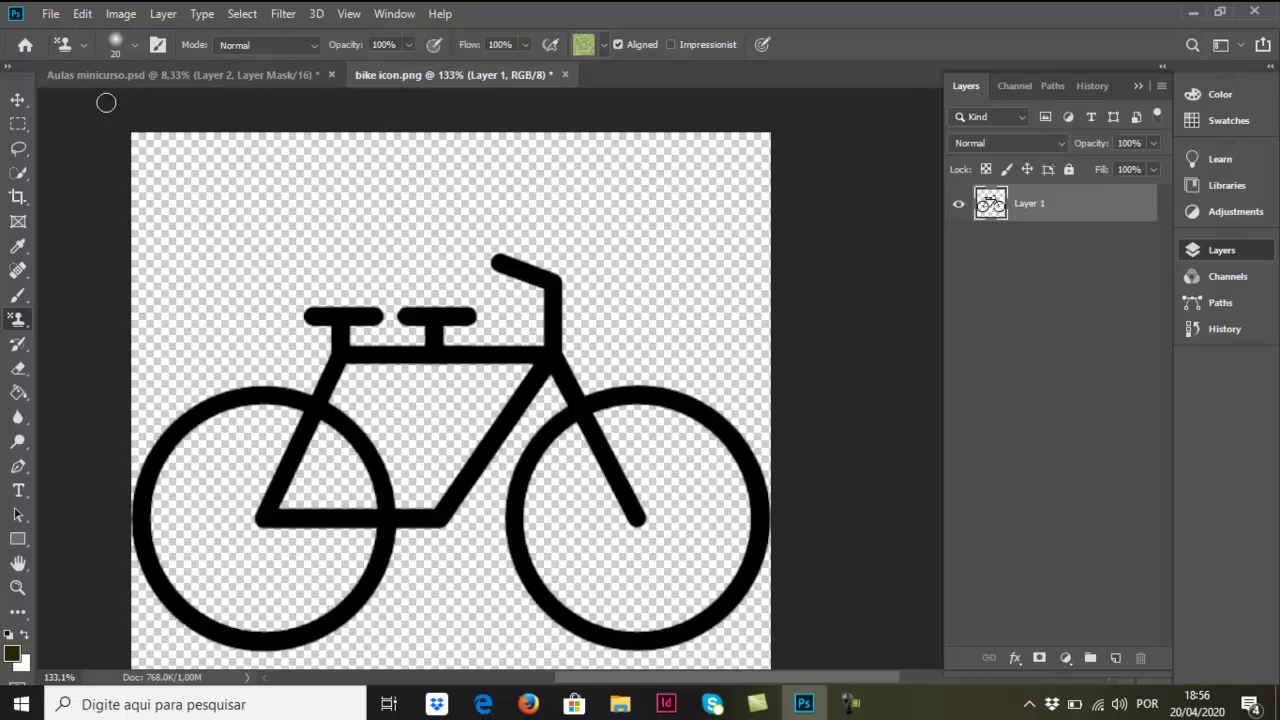
- Browse the Edit and Help menus, then close them
left_click(84, 16)
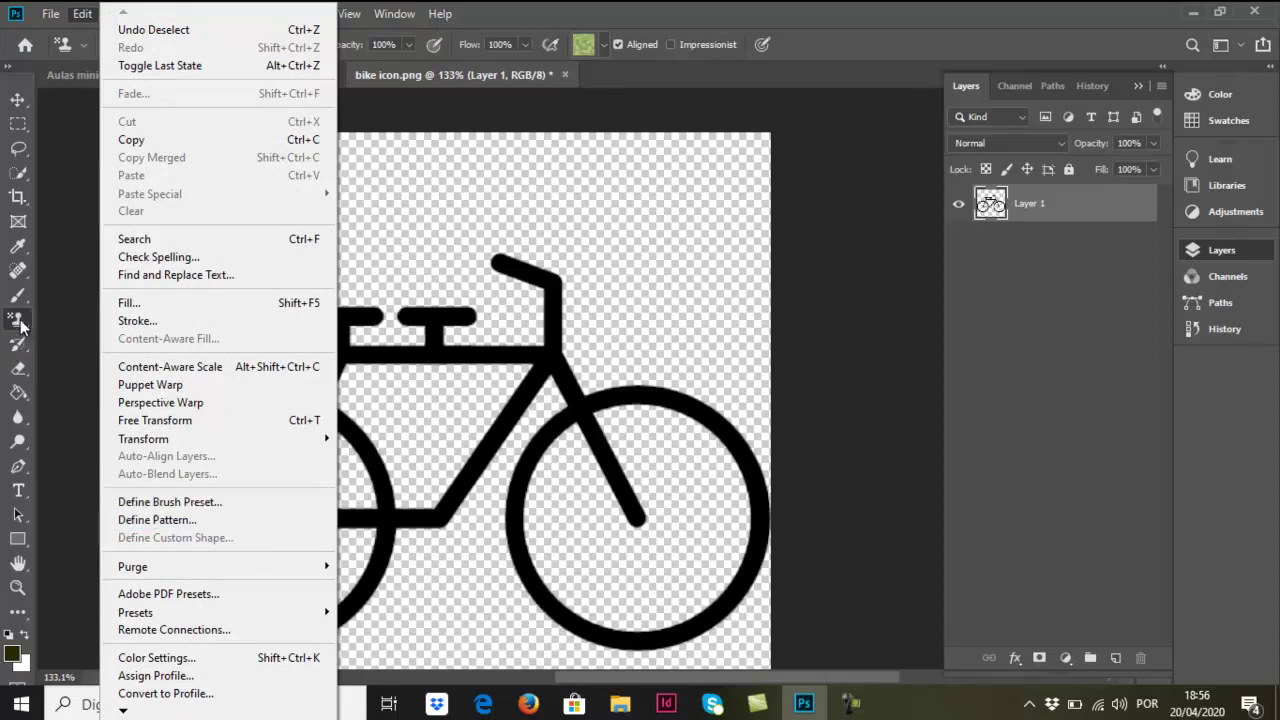
left_click(440, 13)
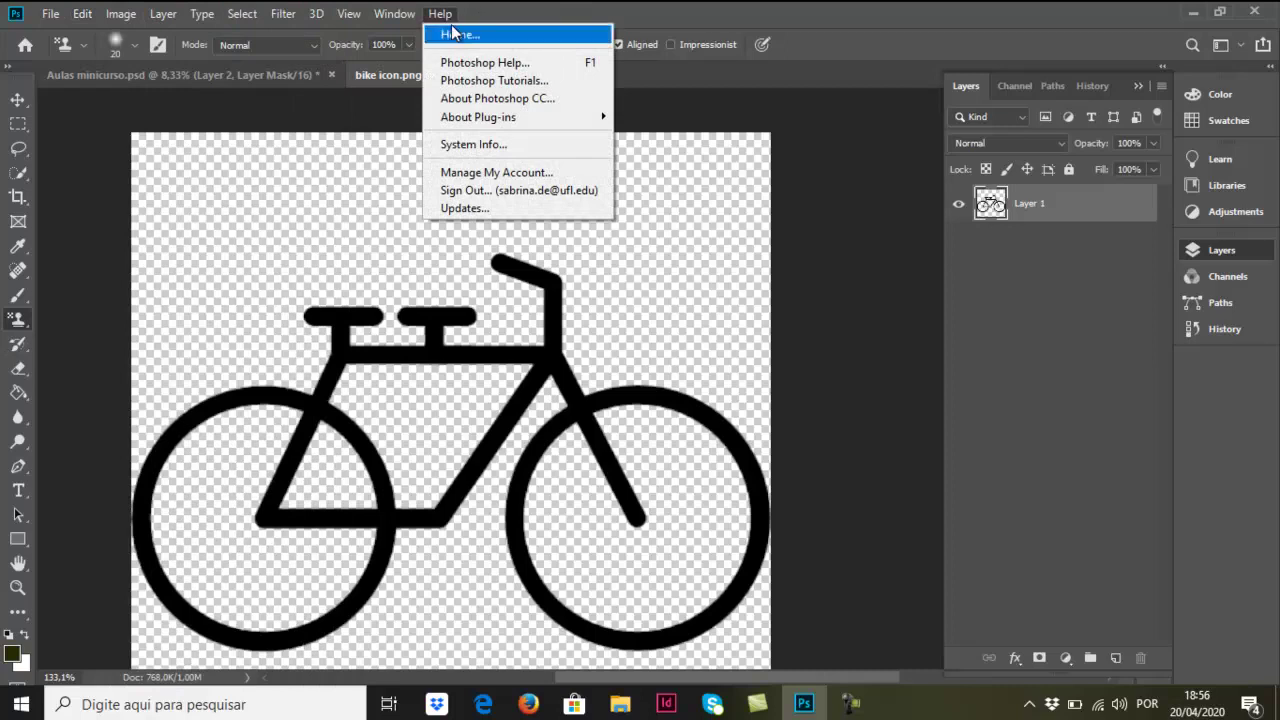
left_click(22, 325)
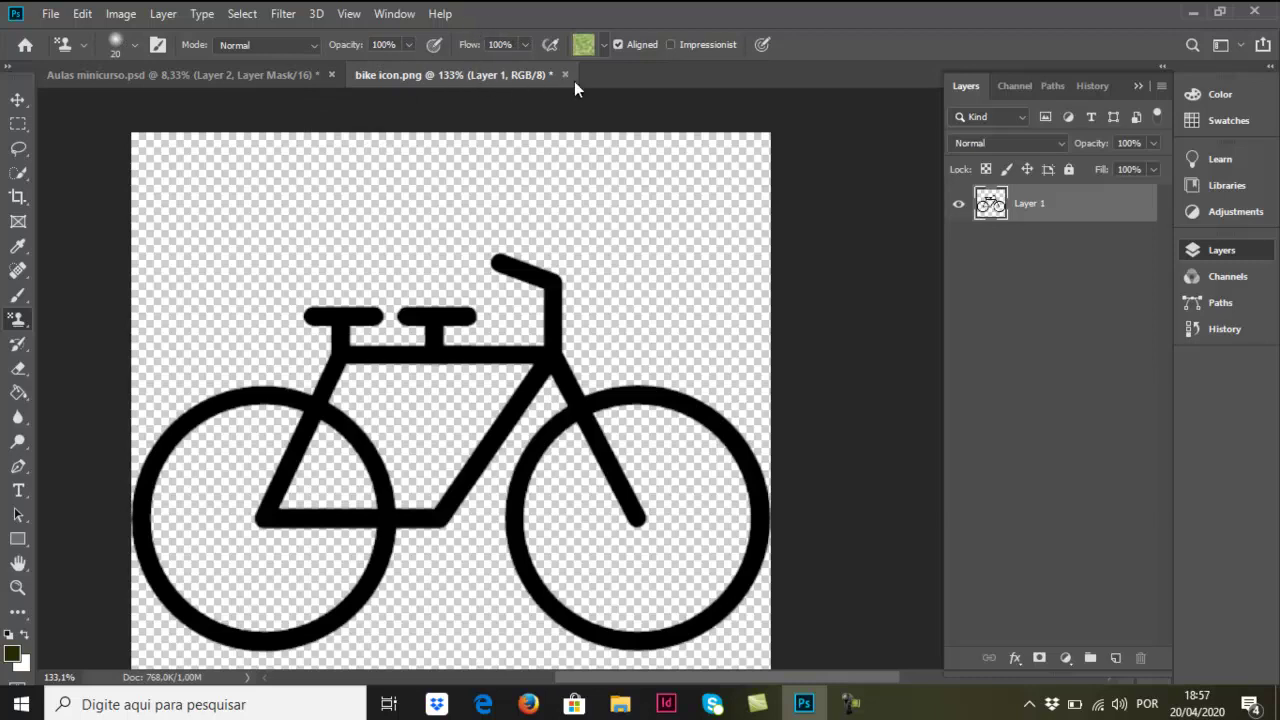
- Show the pattern list, start Load Patterns from its gear menu, then cancel
left_click(604, 44)
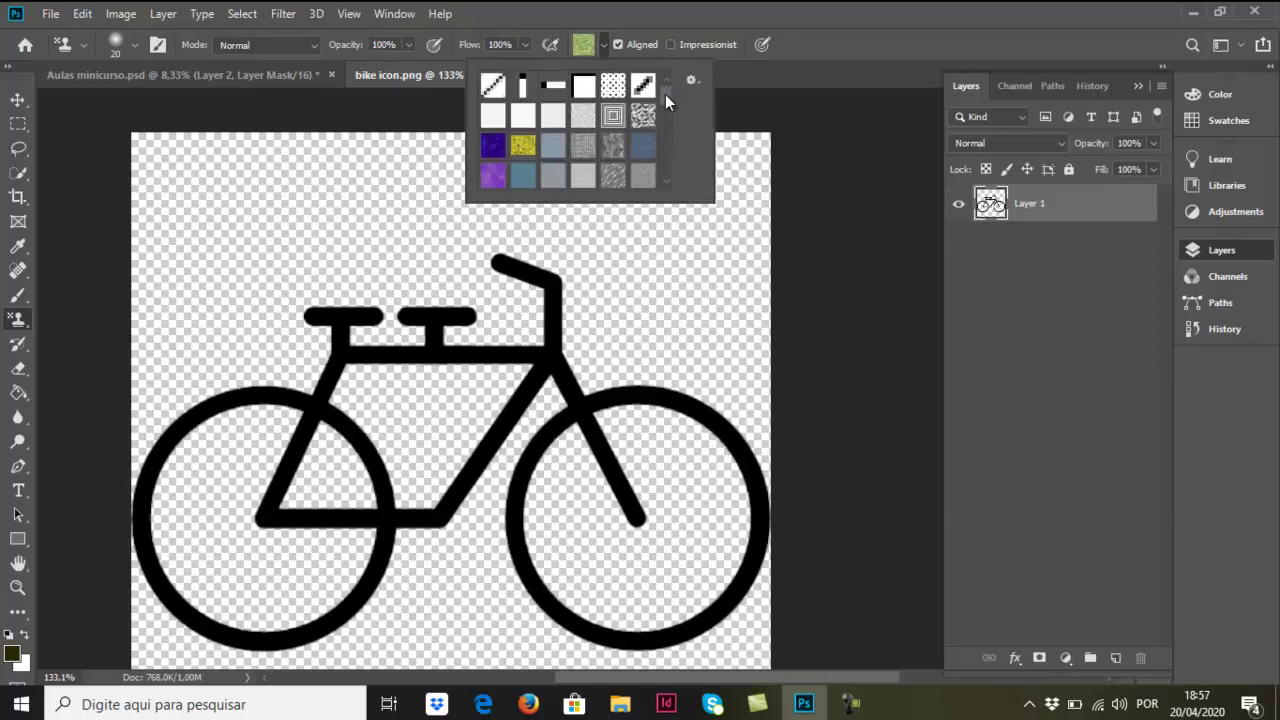
mouse_move(665, 94)
left_mouse_down()
mouse_move(666, 126)
mouse_move(671, 80)
left_mouse_up()
left_click(691, 80)
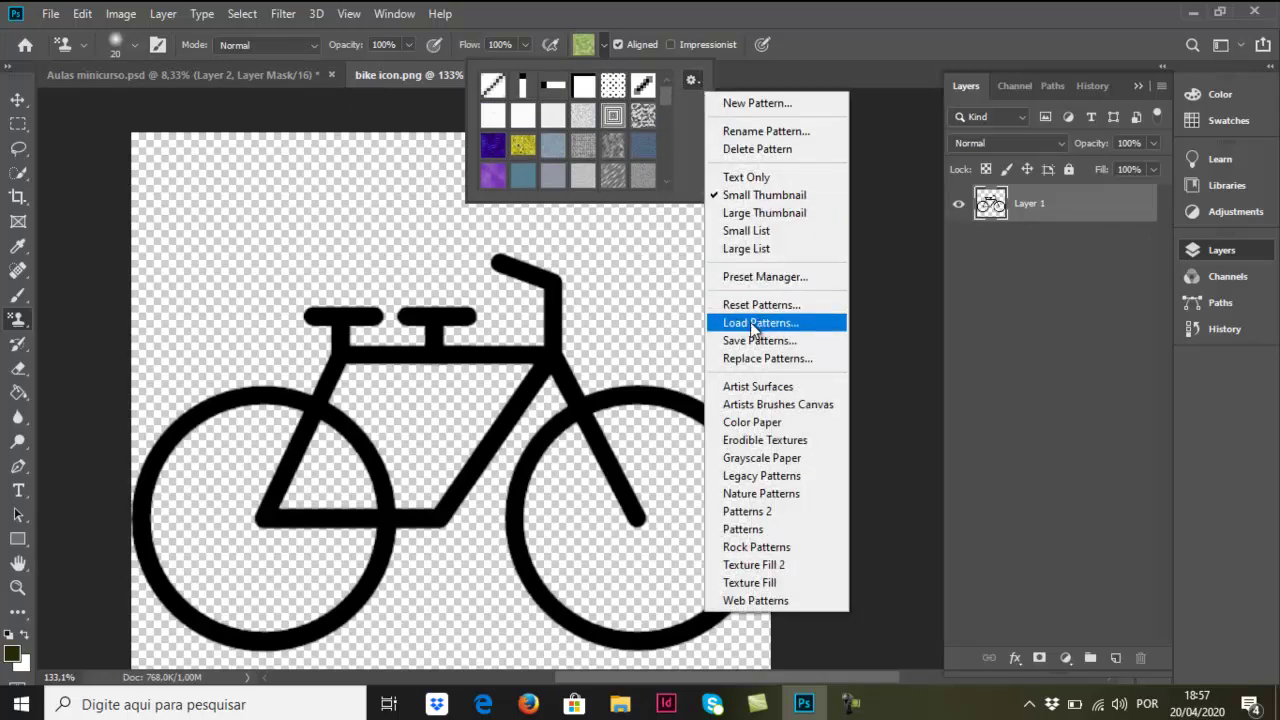
left_click(752, 324)
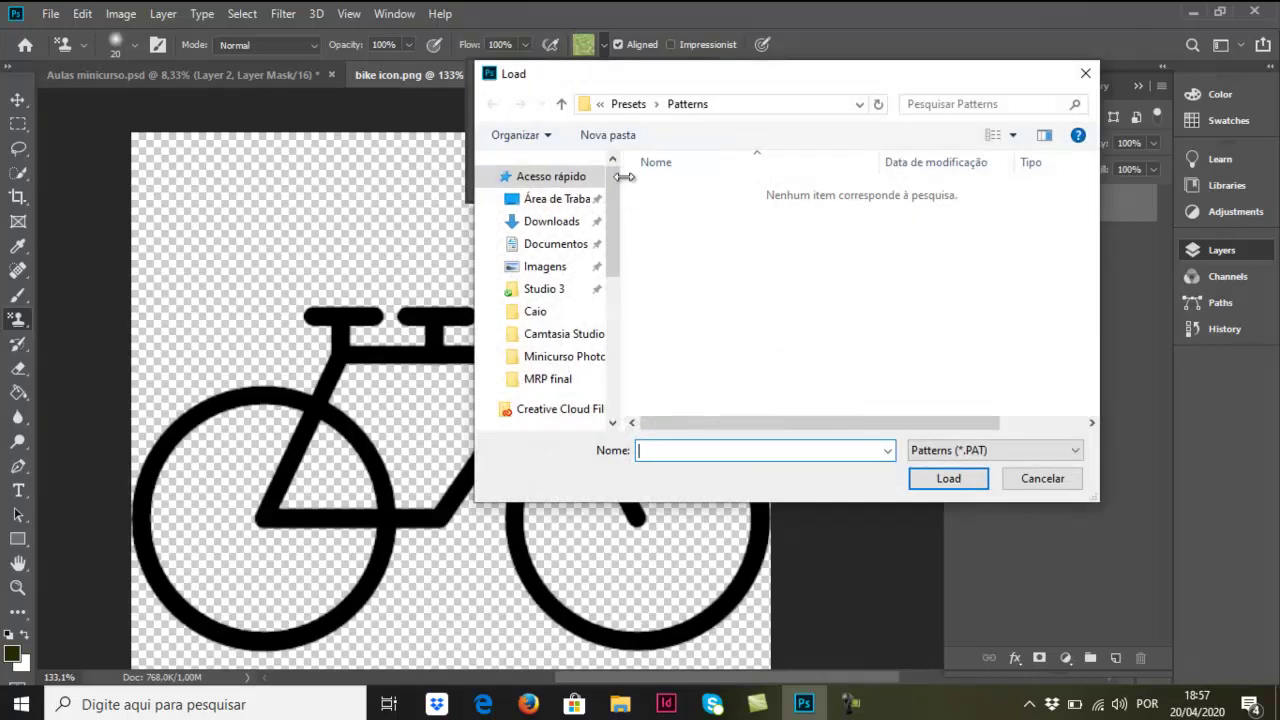
left_click(1025, 487)
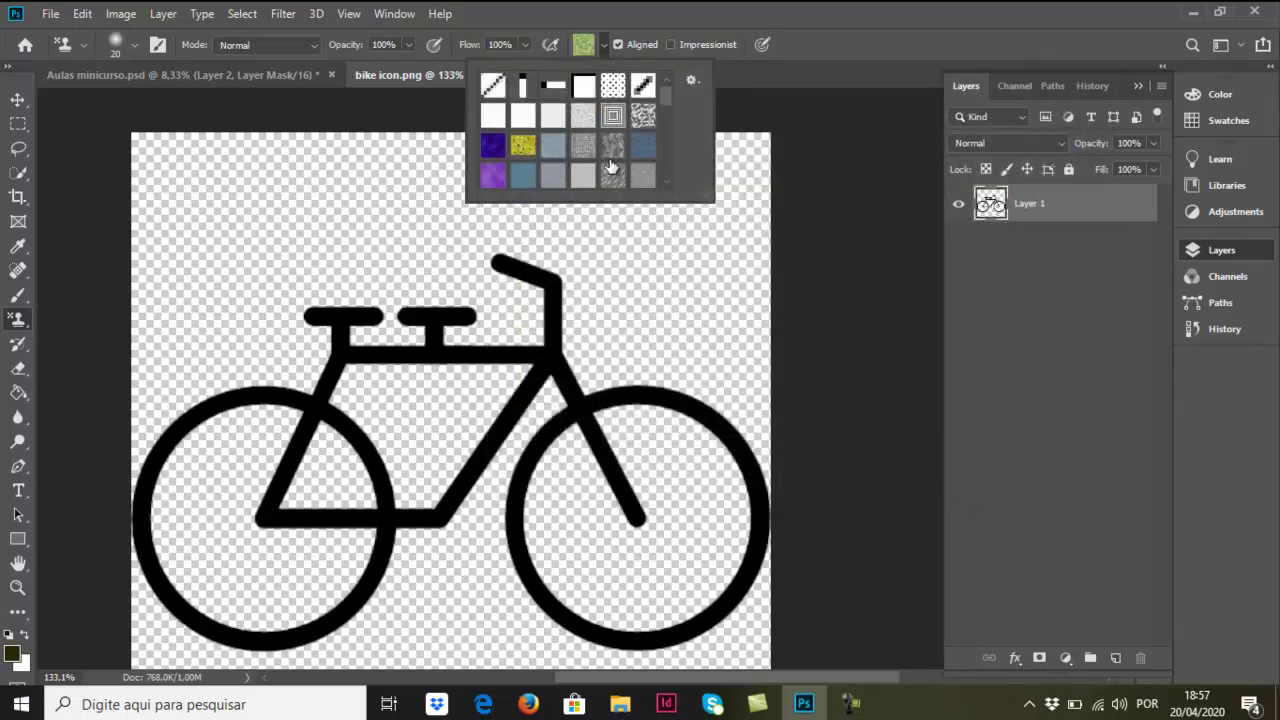
- Paint the purple pattern with an 80 px brush across the top and top-left corner
scroll(530, 130, "down", 1)
scroll(515, 140, "down", 2)
left_click(504, 140)
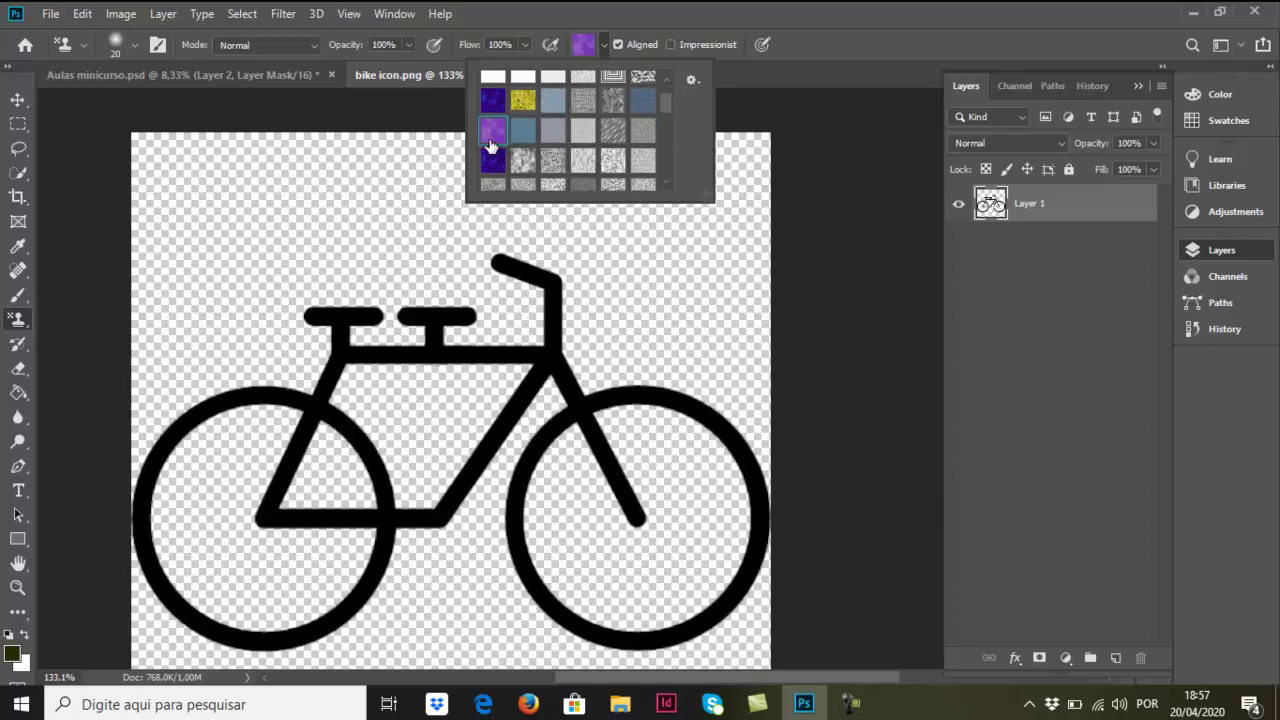
left_click(136, 46)
left_click(150, 104)
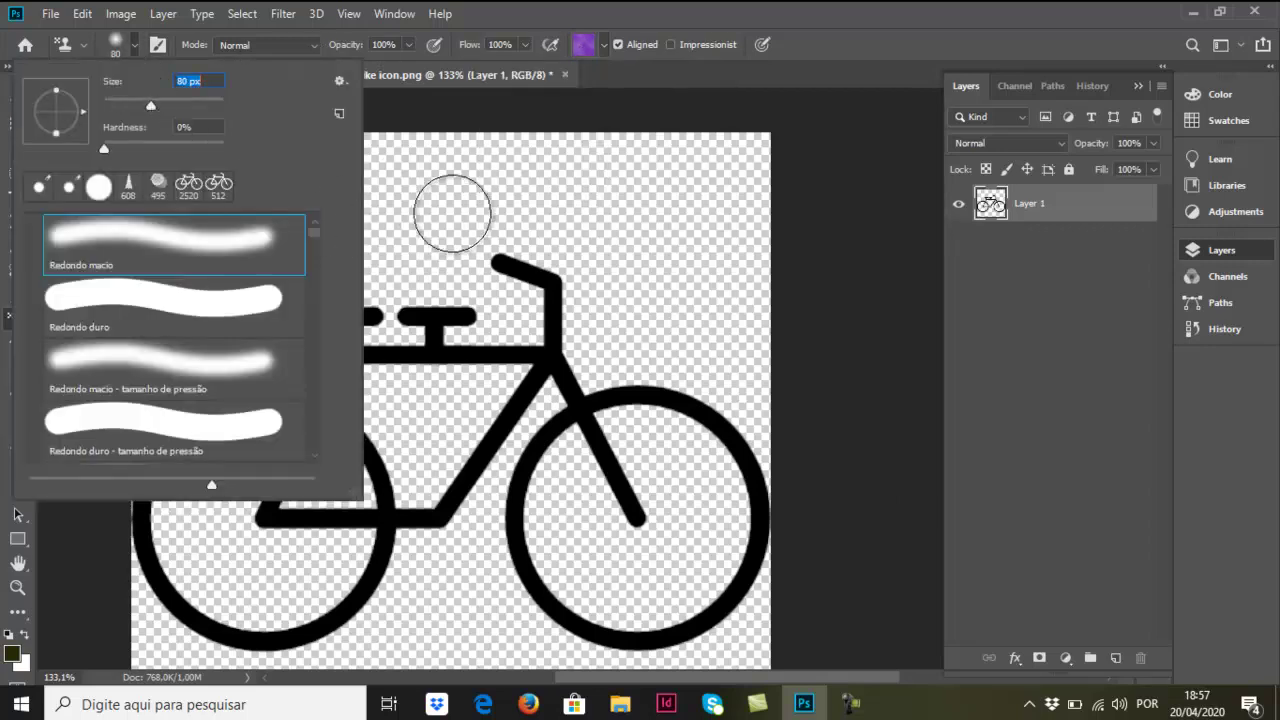
mouse_move(443, 209)
left_mouse_down()
mouse_move(291, 214)
mouse_move(325, 225)
mouse_move(520, 165)
mouse_move(223, 171)
mouse_move(192, 257)
mouse_move(170, 150)
mouse_move(806, 151)
mouse_move(749, 234)
mouse_move(782, 250)
left_mouse_up()
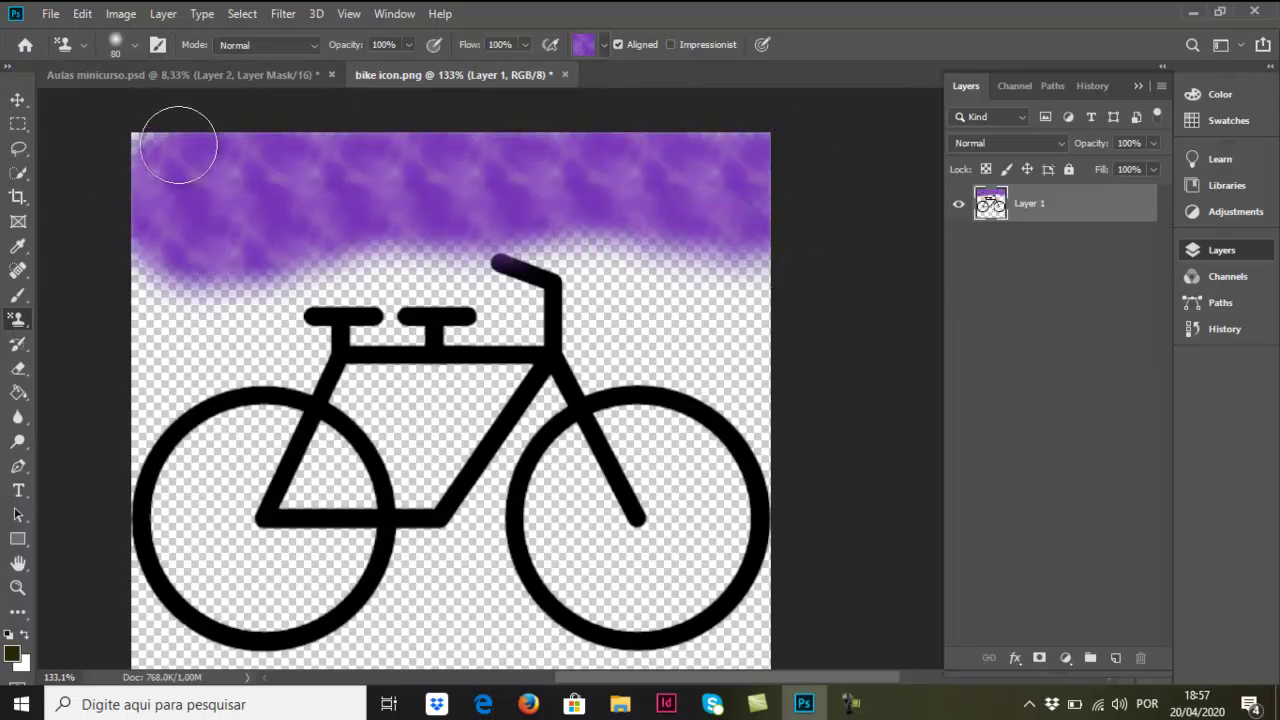
mouse_move(177, 143)
left_mouse_down()
mouse_move(143, 137)
mouse_move(314, 143)
mouse_move(386, 176)
left_mouse_up()
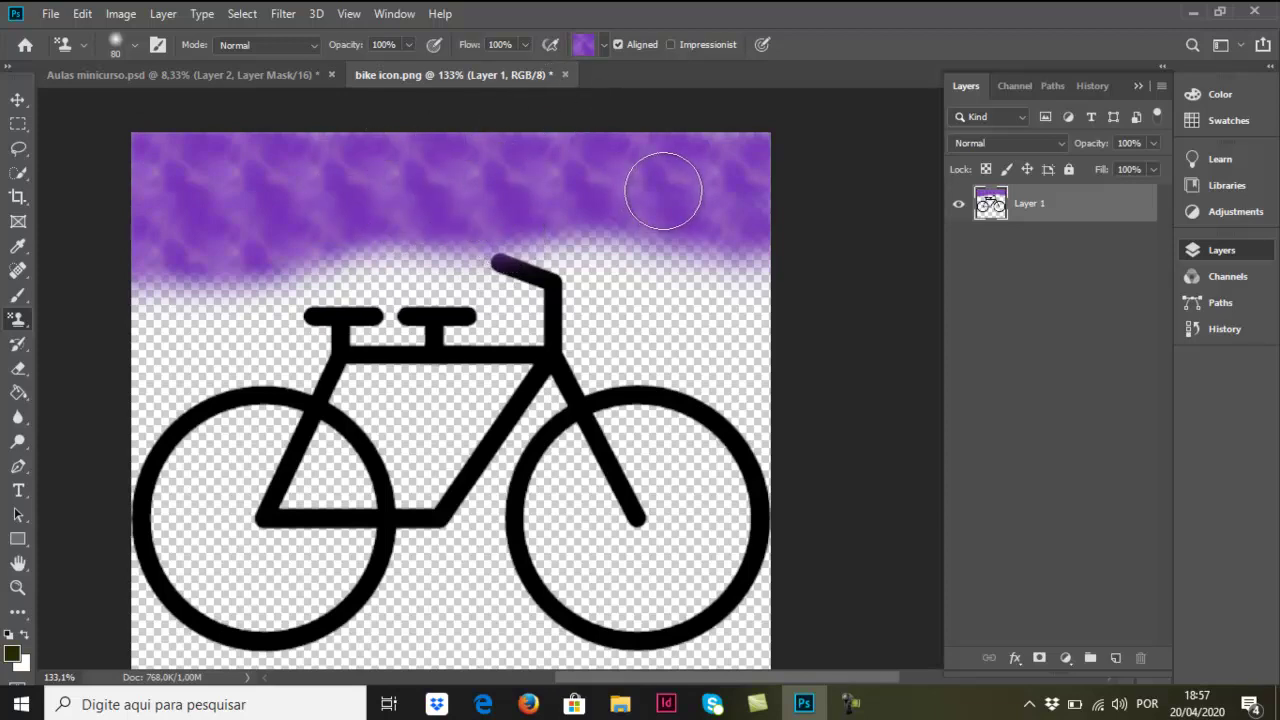
- Paint the dark-blue wavy pattern over the upper right and add a layer mask to Layer 1
left_click(603, 44)
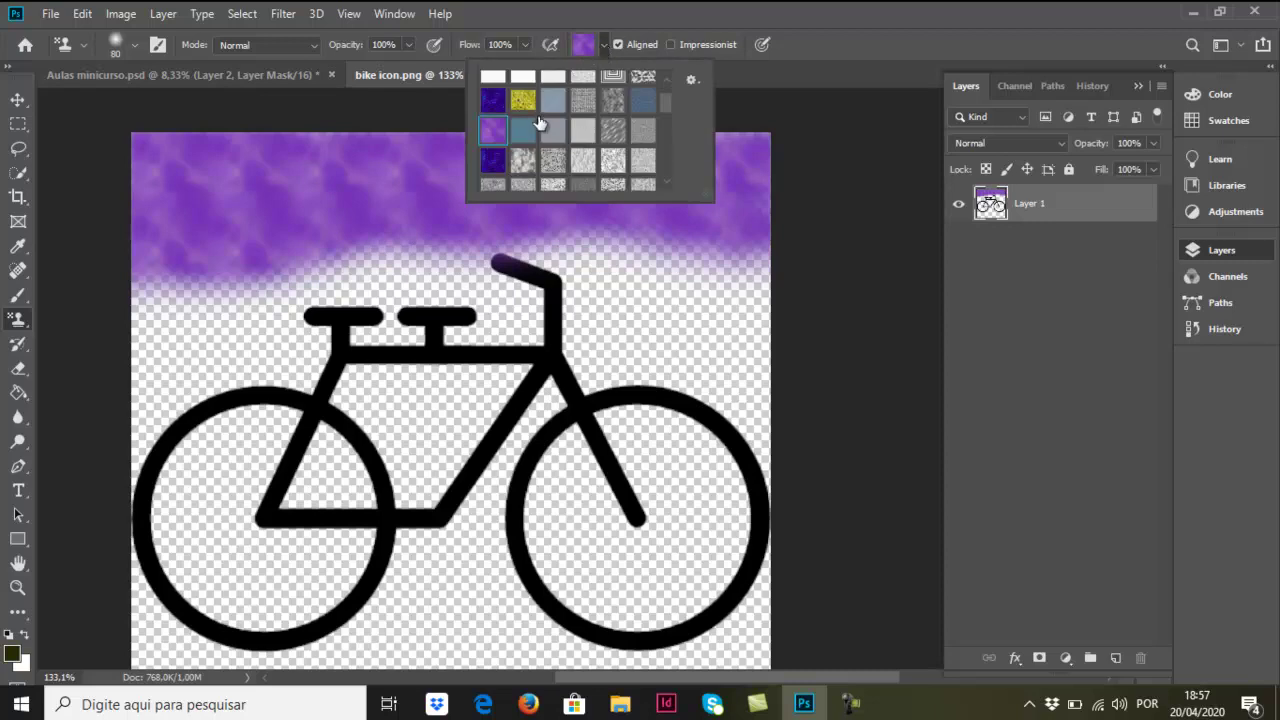
left_click(492, 101)
mouse_move(657, 300)
left_mouse_down()
mouse_move(708, 265)
mouse_move(714, 320)
mouse_move(622, 228)
mouse_move(709, 343)
mouse_move(610, 200)
mouse_move(400, 180)
mouse_move(341, 151)
mouse_move(730, 150)
mouse_move(300, 230)
mouse_move(430, 240)
left_mouse_up()
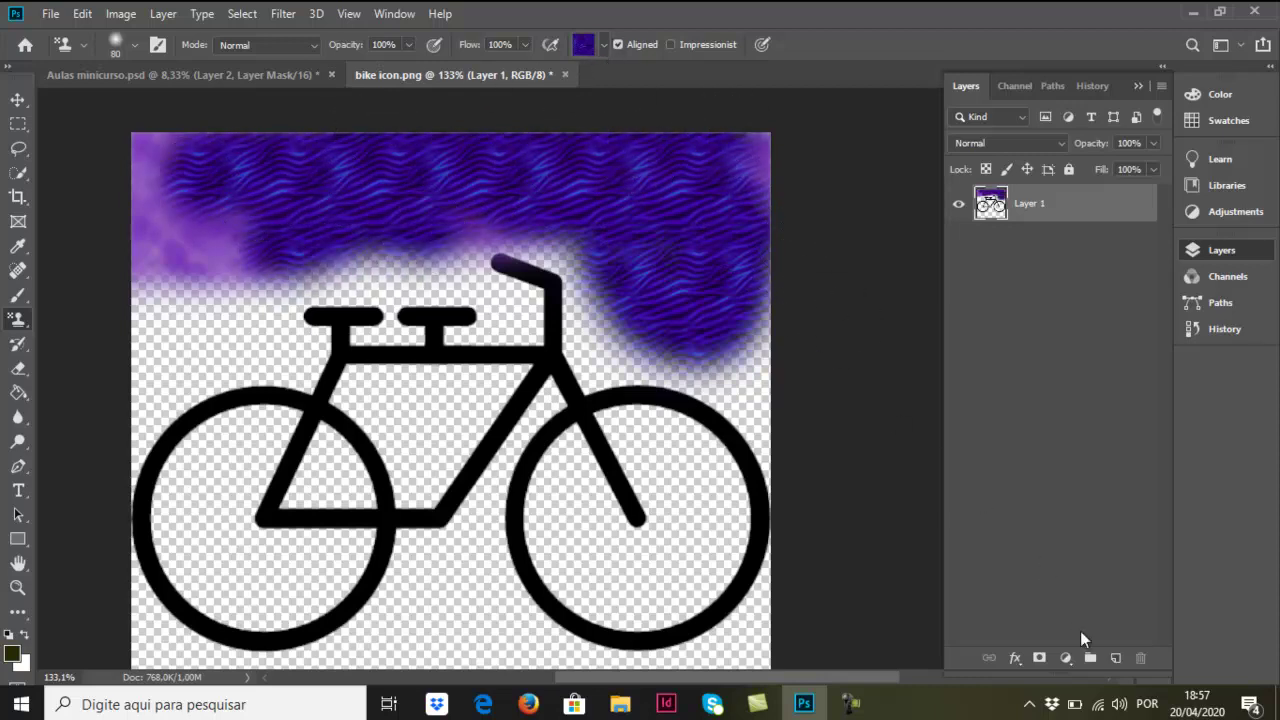
left_click(1039, 658)
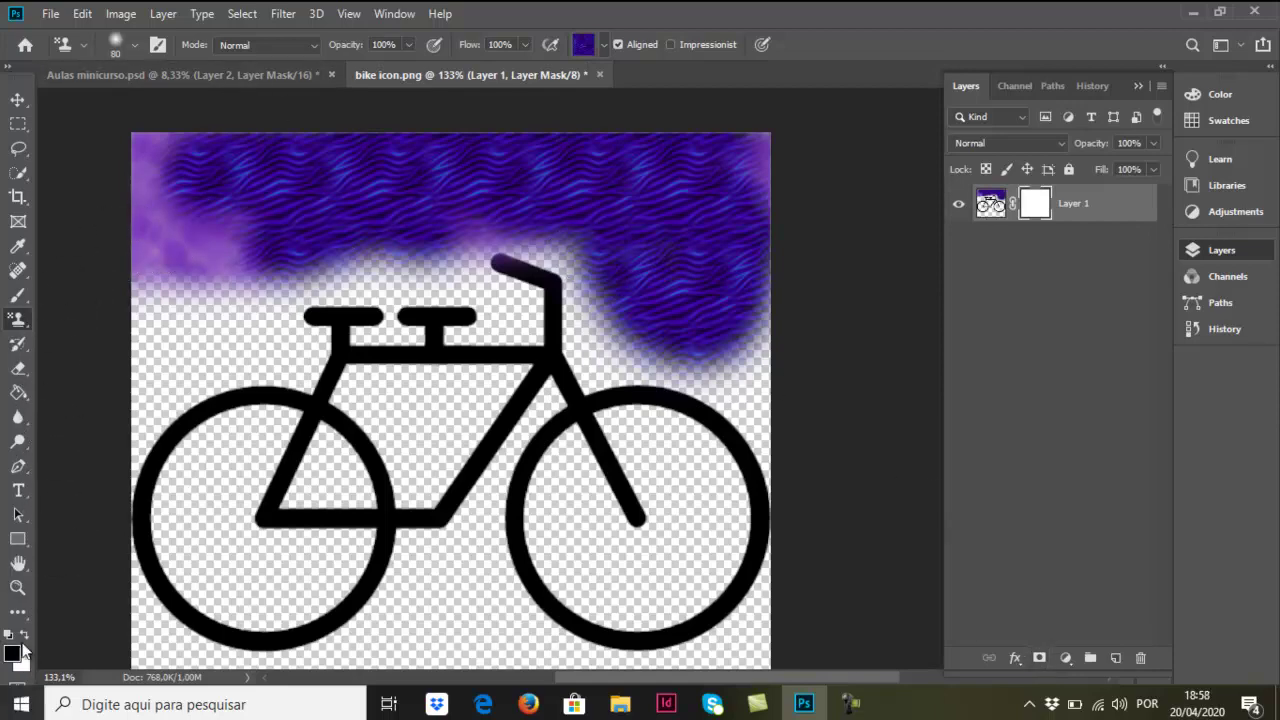
- Paint the mask's upper left with a soft round 56 px brush at 5% opacity
left_click(19, 294)
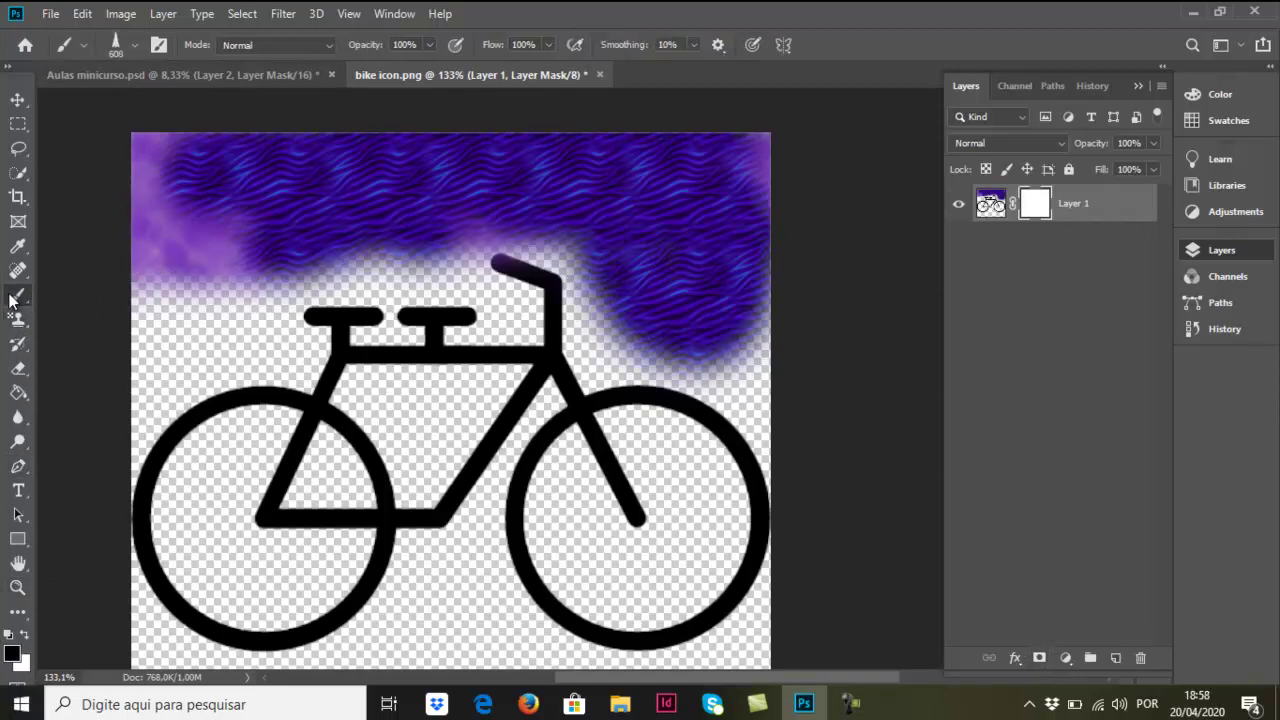
left_click(136, 43)
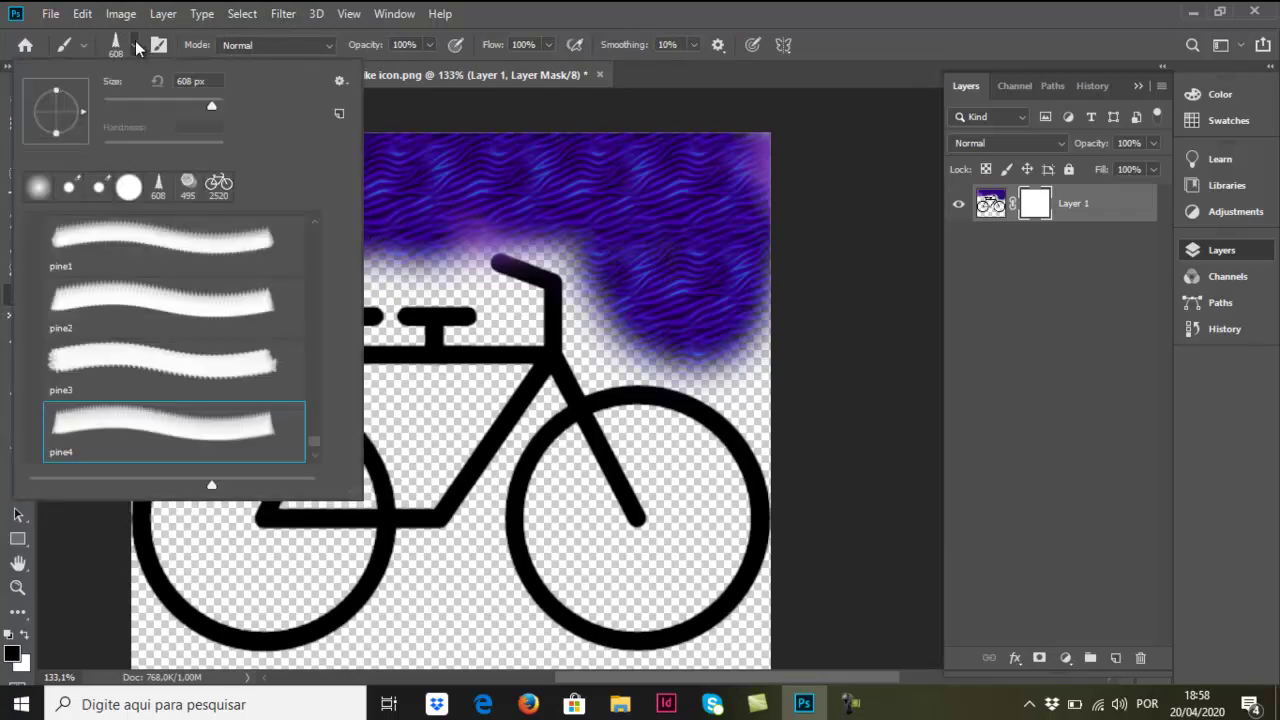
left_click(50, 193)
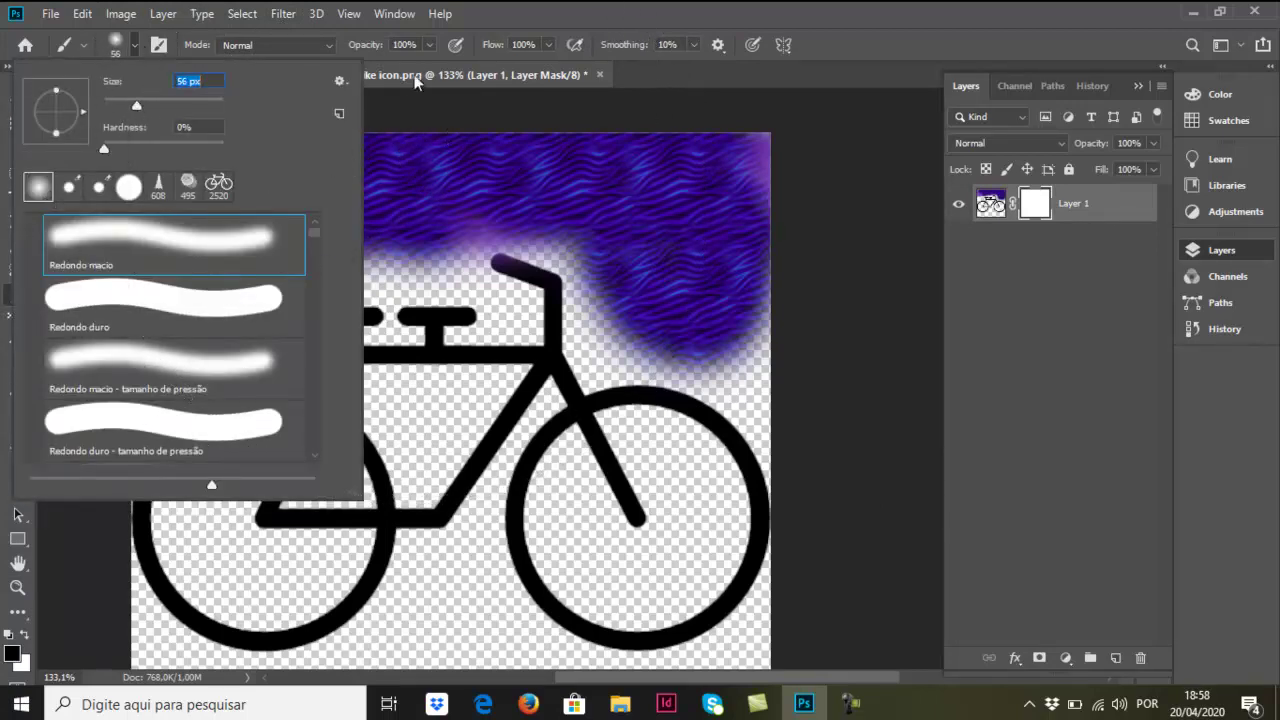
left_click(430, 44)
left_click(430, 42)
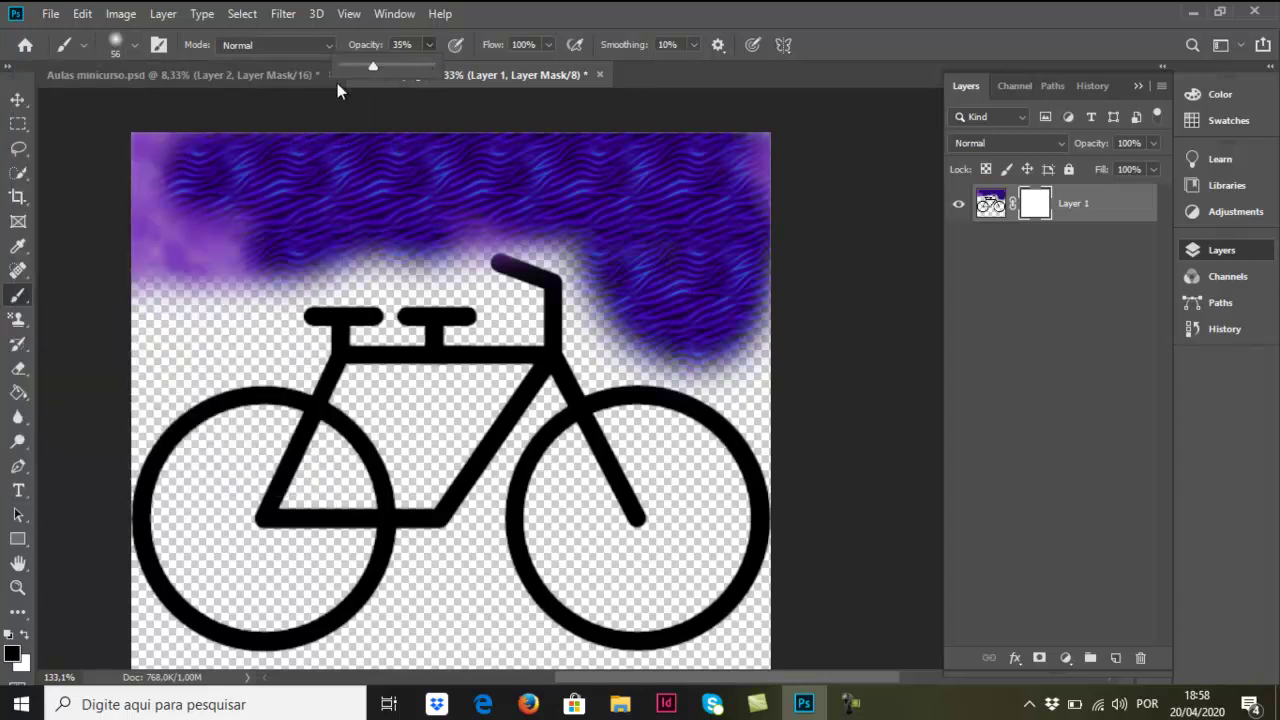
left_click(214, 120)
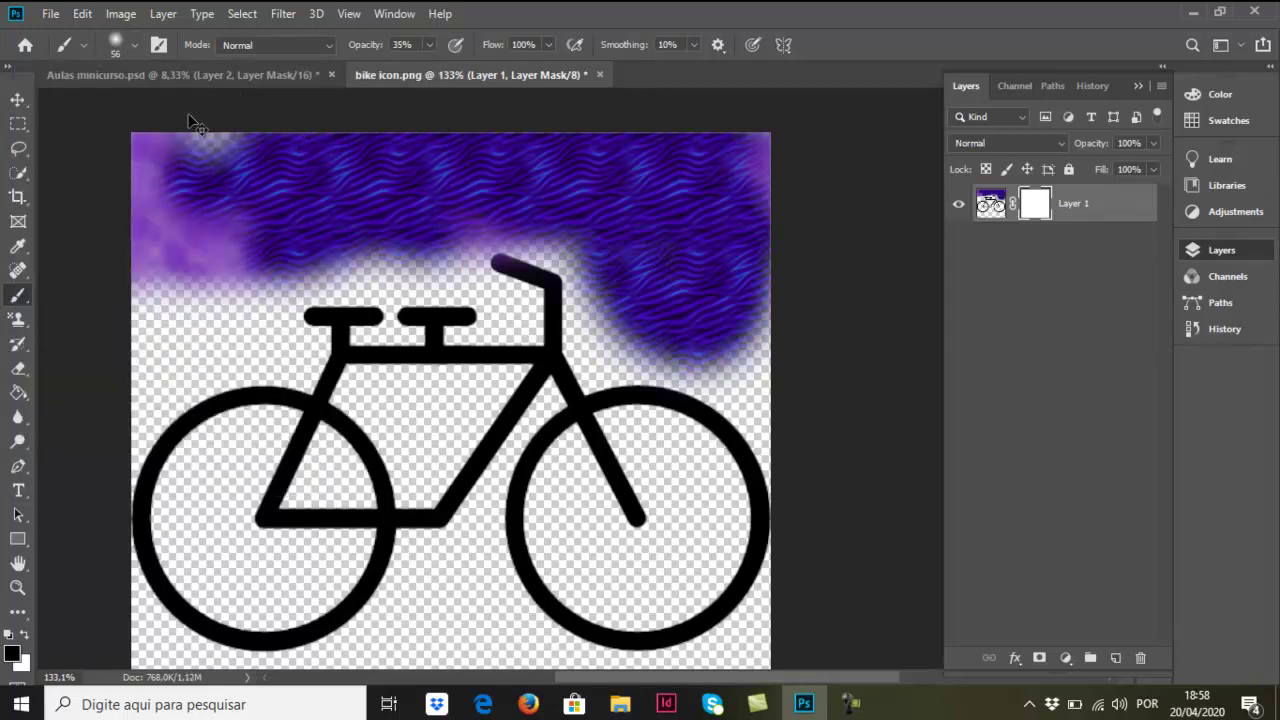
left_click(430, 44)
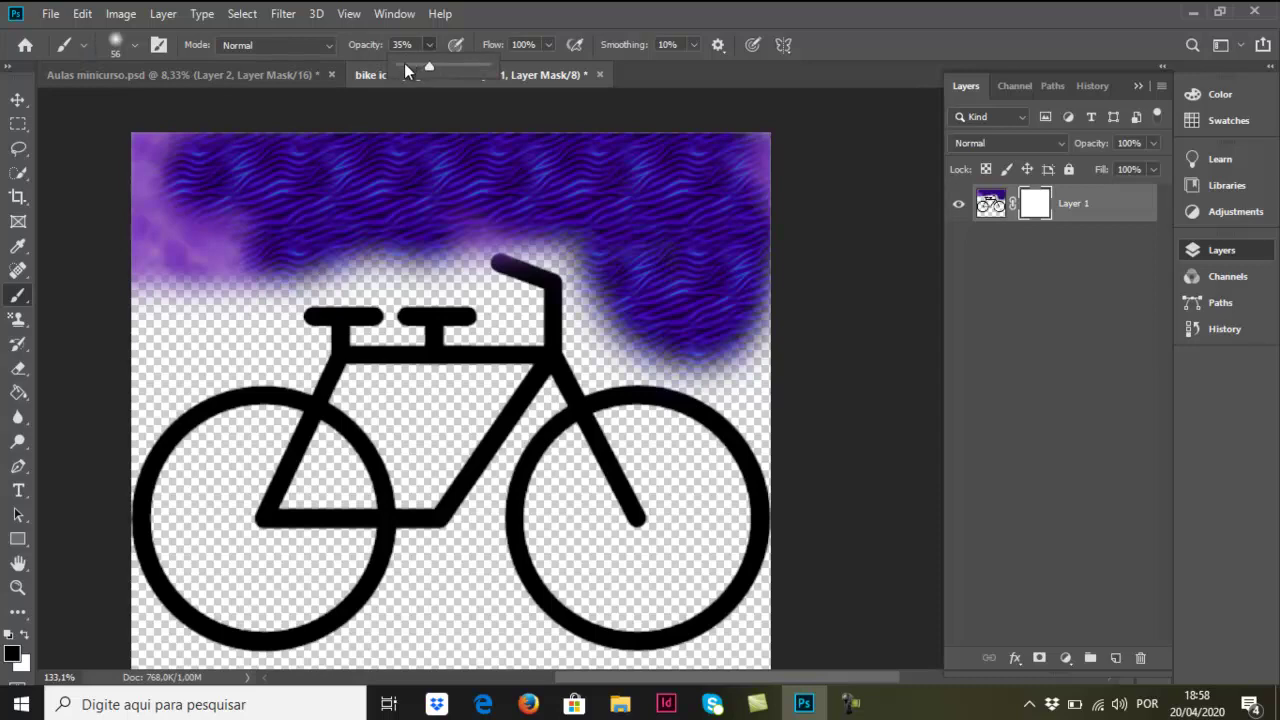
left_click(404, 63)
left_click(240, 118)
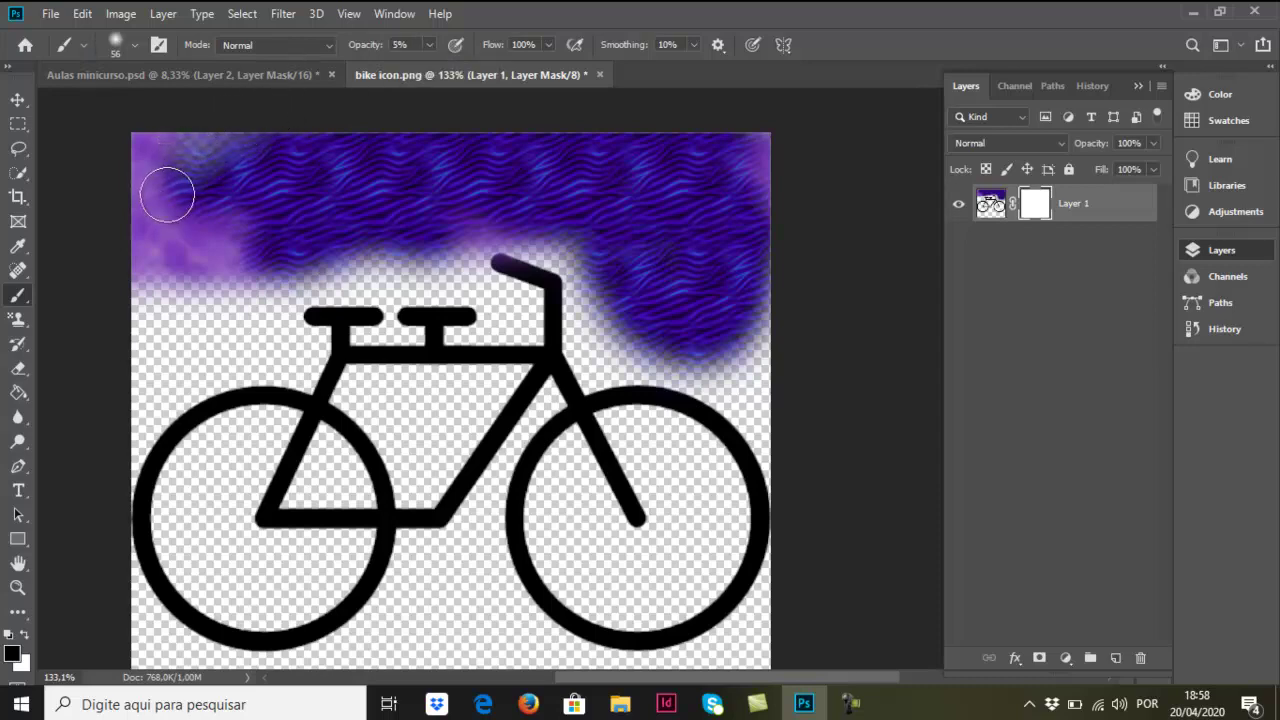
left_click_drag(167, 194, 280, 285)
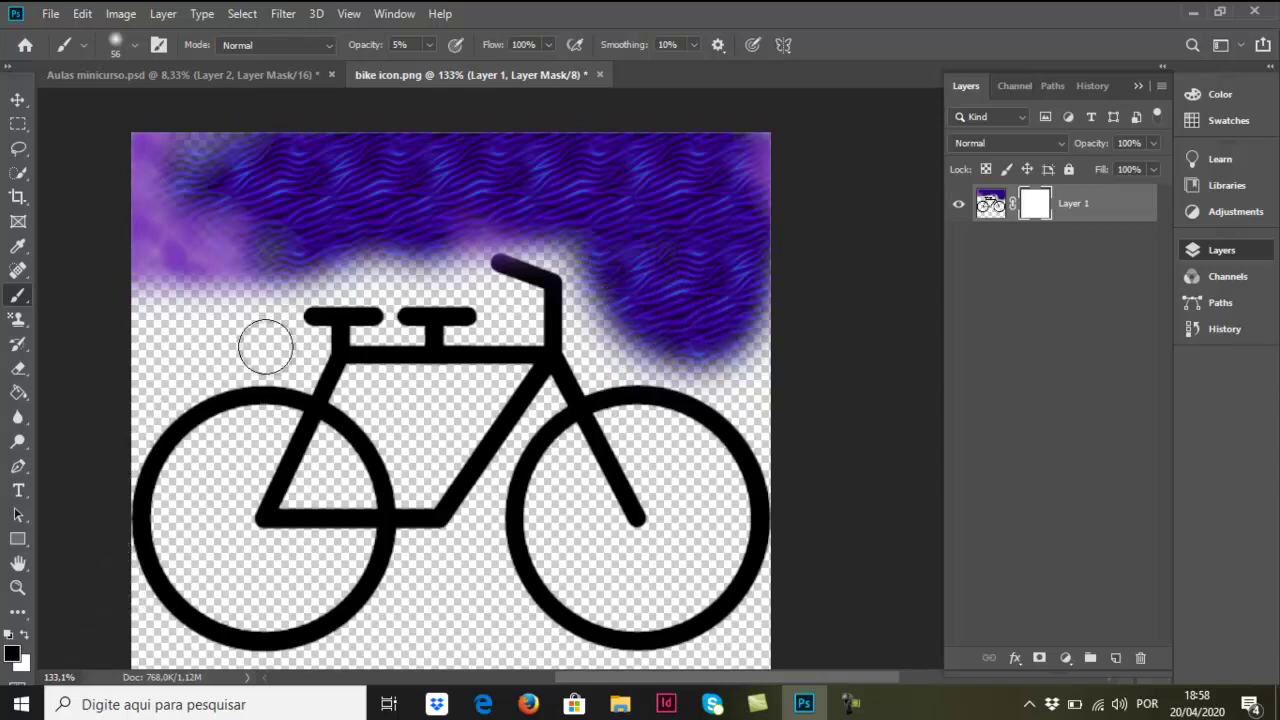
- Draw a small circle with the Ellipse Tool above the left wheel
left_click(23, 543)
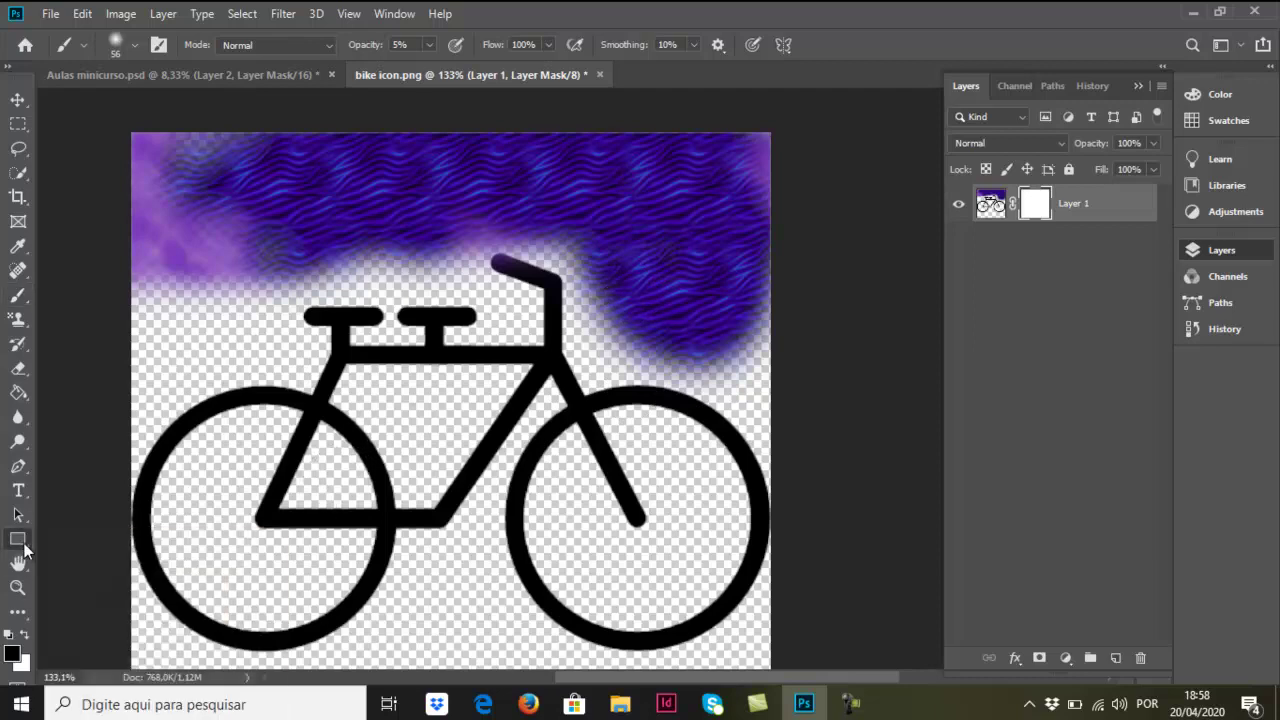
right_click(26, 542)
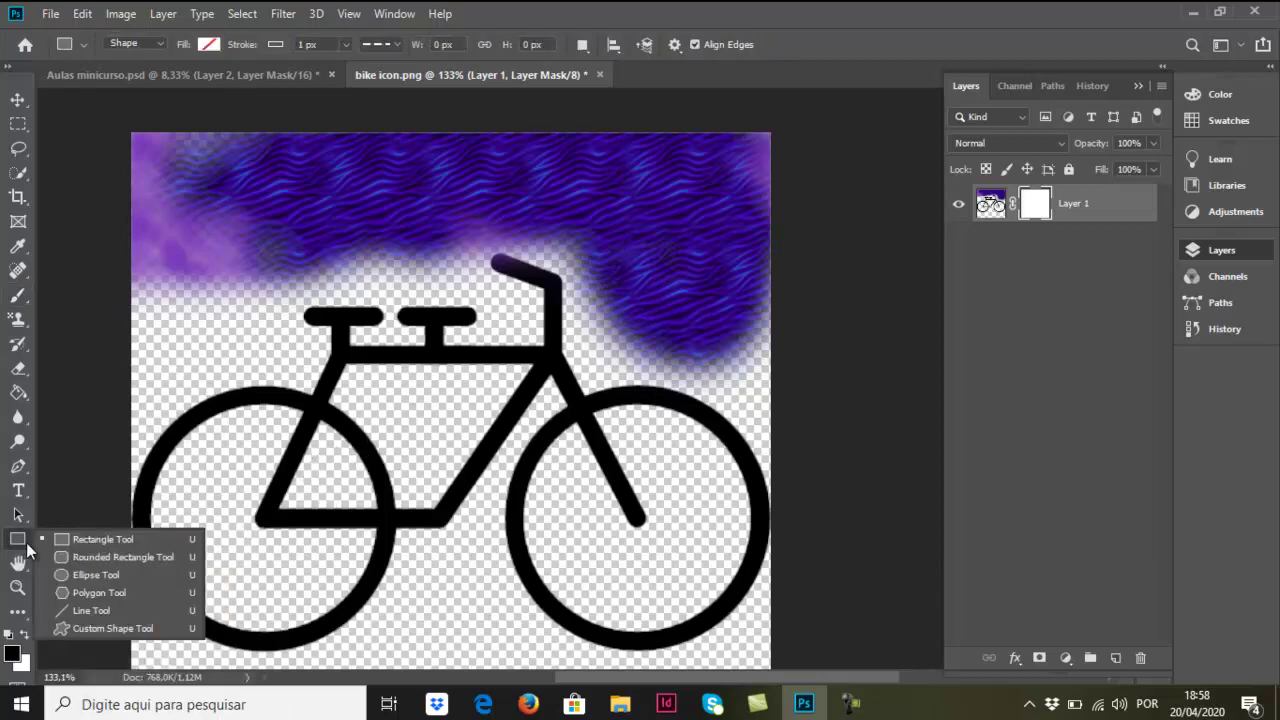
left_click(88, 576)
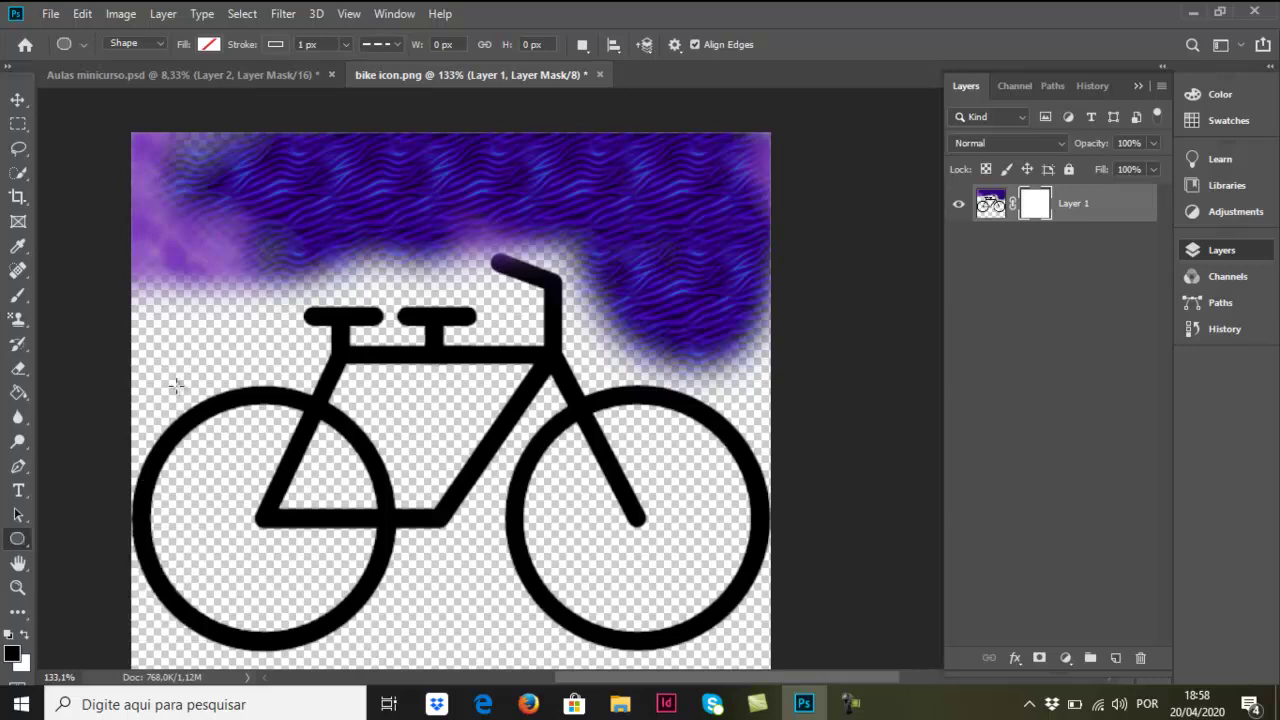
mouse_move(189, 327)
left_mouse_down()
mouse_move(208, 372)
mouse_move(243, 381)
left_mouse_up()
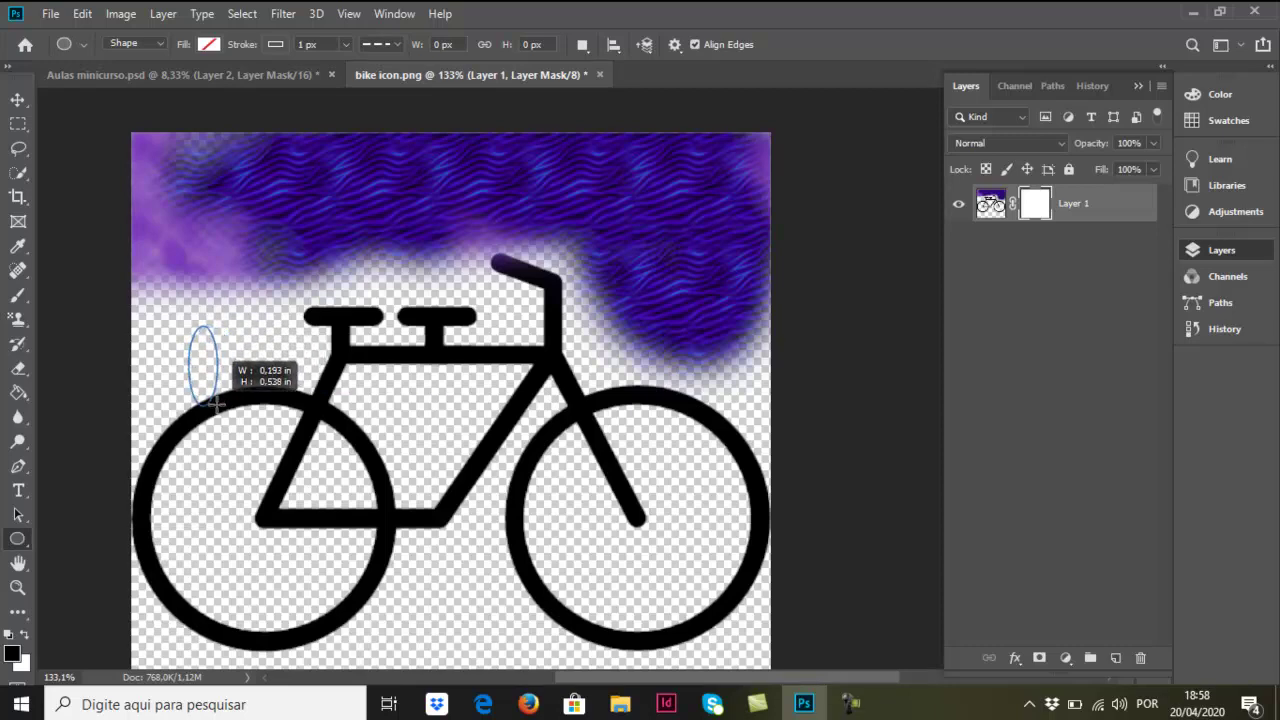
mouse_move(243, 381)
left_mouse_down()
mouse_move(266, 369)
mouse_move(259, 396)
left_mouse_up()
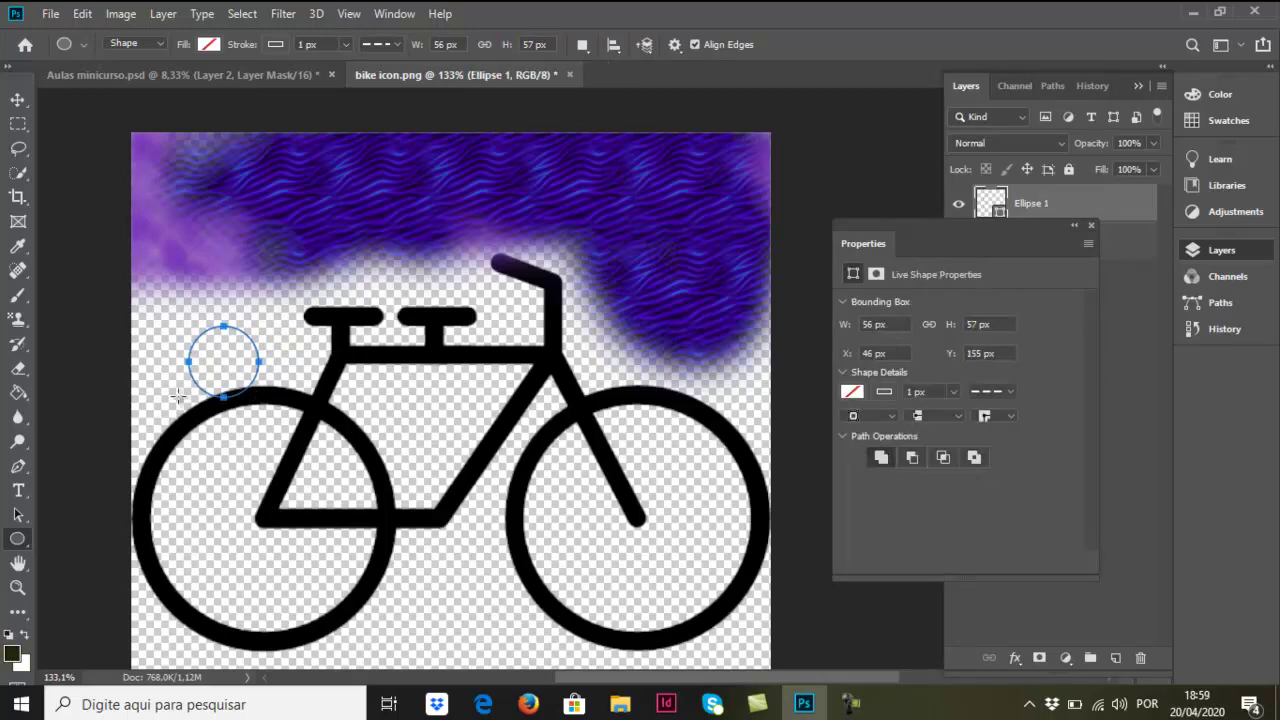
- Give the circle a solid outline thickened to 8.86 px
left_click(1009, 392)
left_click(960, 455)
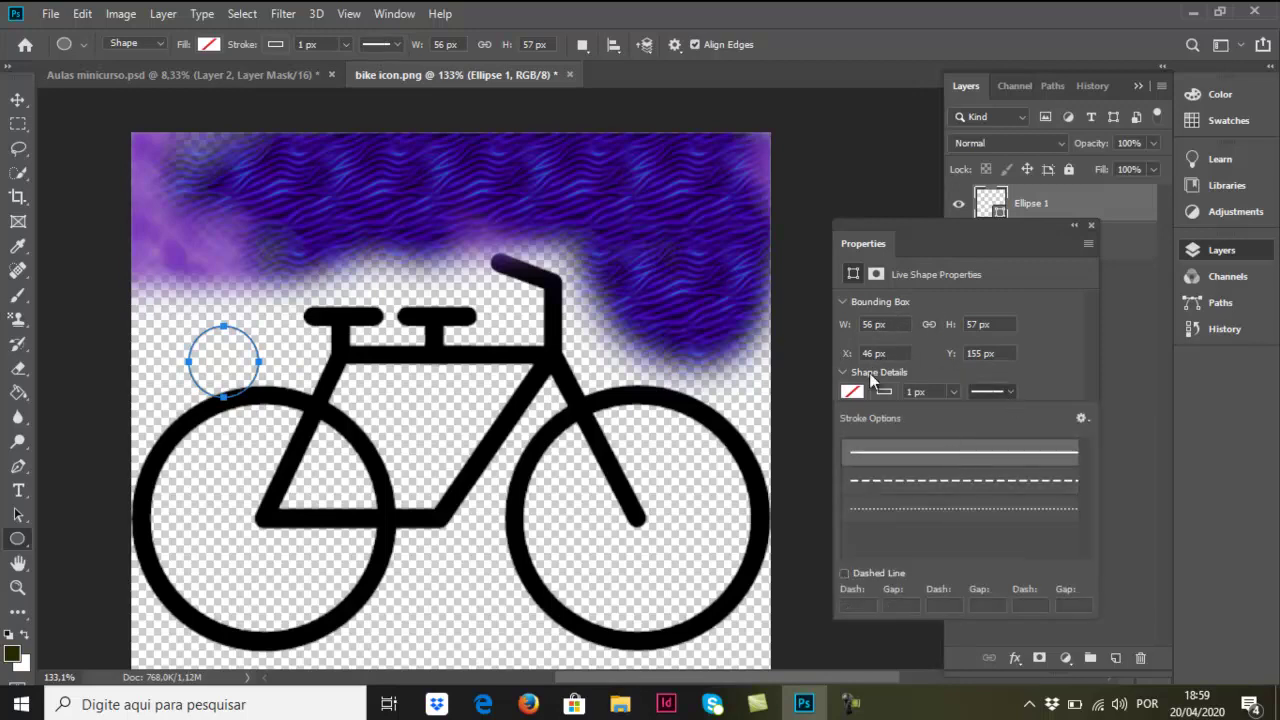
left_click(953, 392)
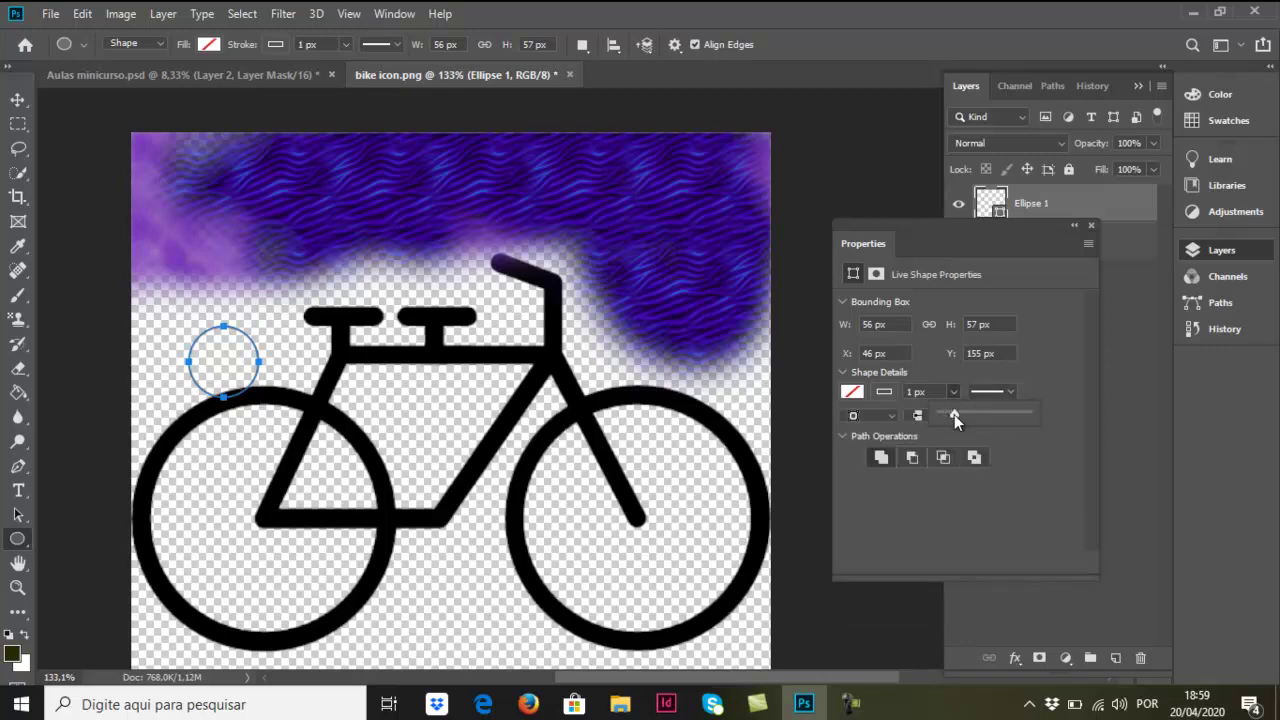
left_click_drag(979, 422, 958, 411)
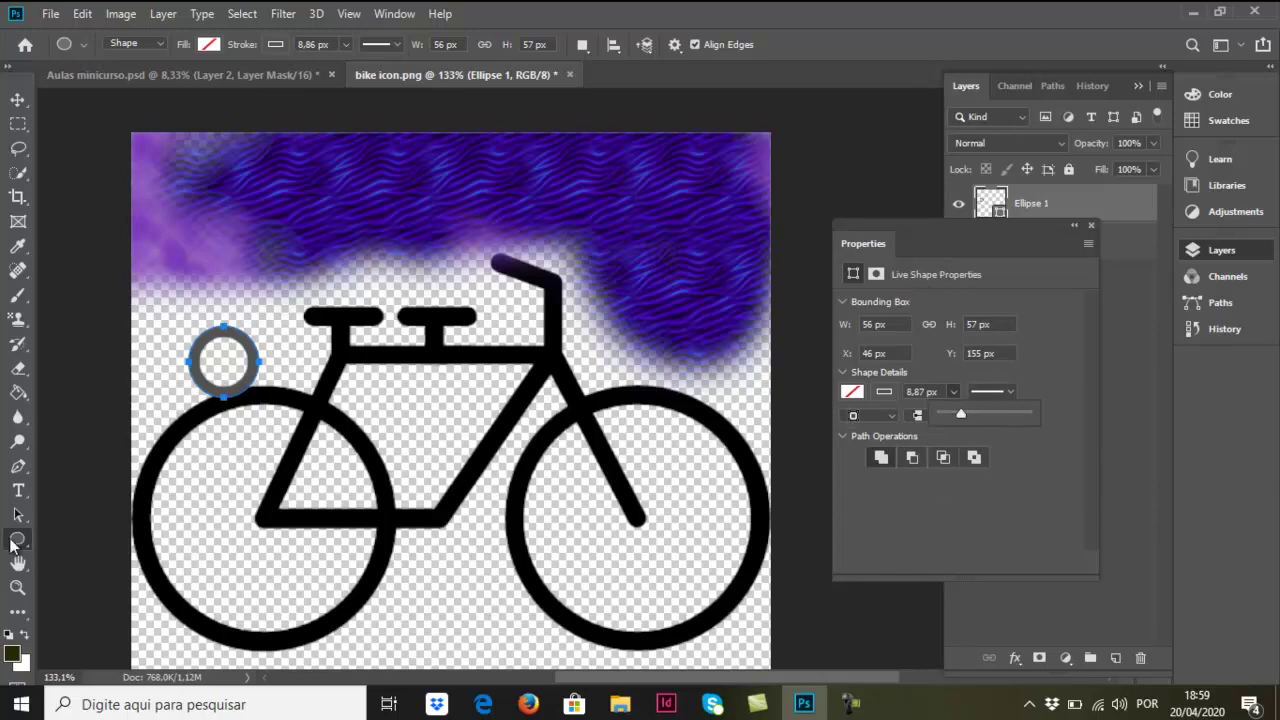
left_click(1090, 225)
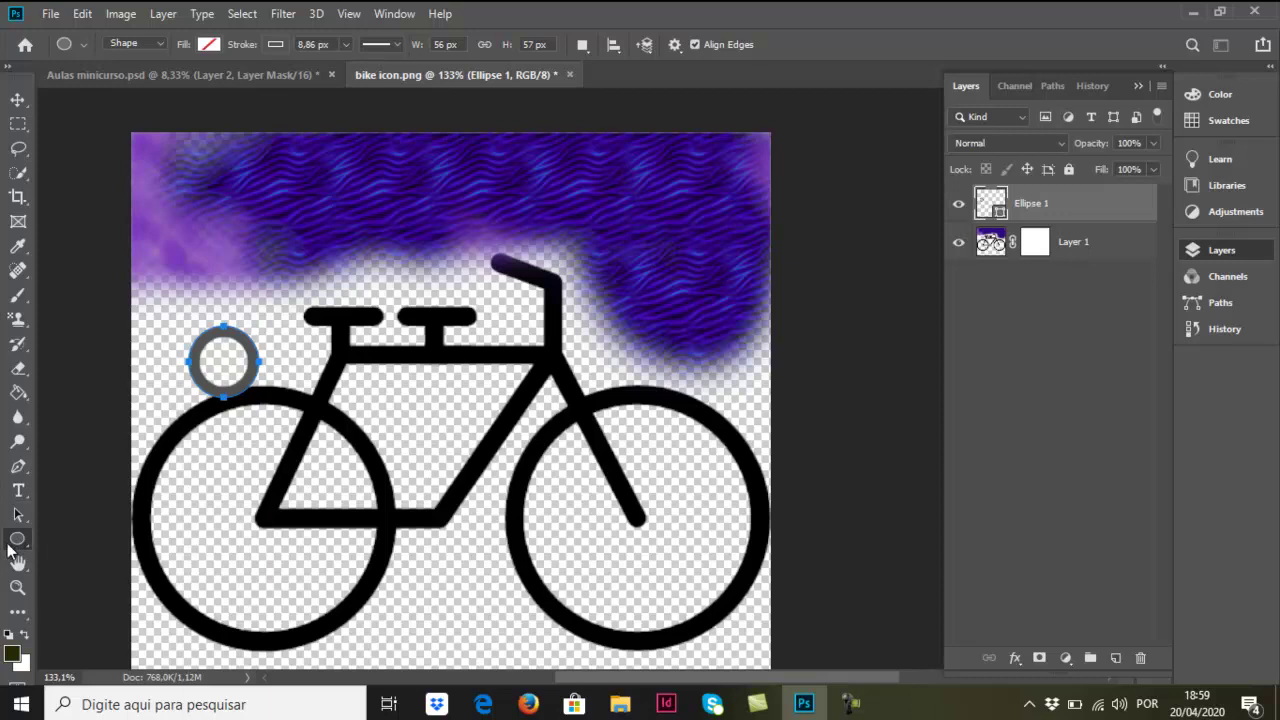
- Draw a two-point Pen line across the bike frame and give it a dashed stroke
left_click(23, 474)
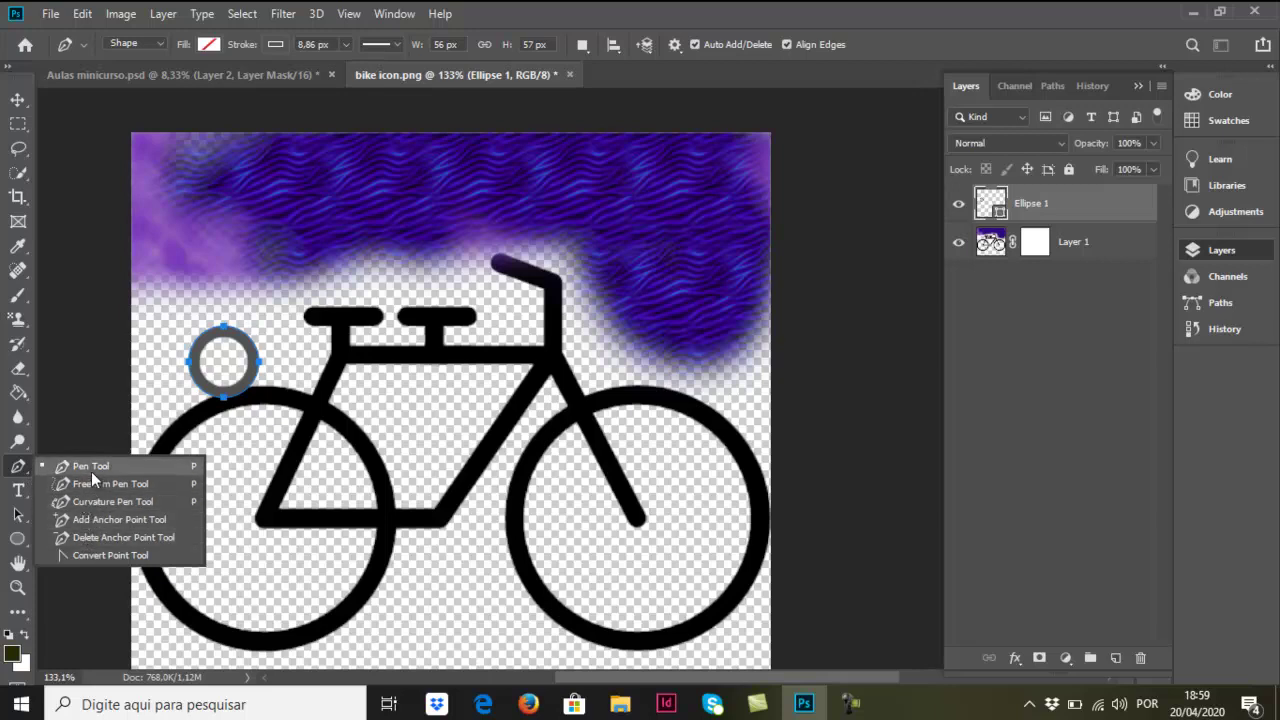
left_click(91, 471)
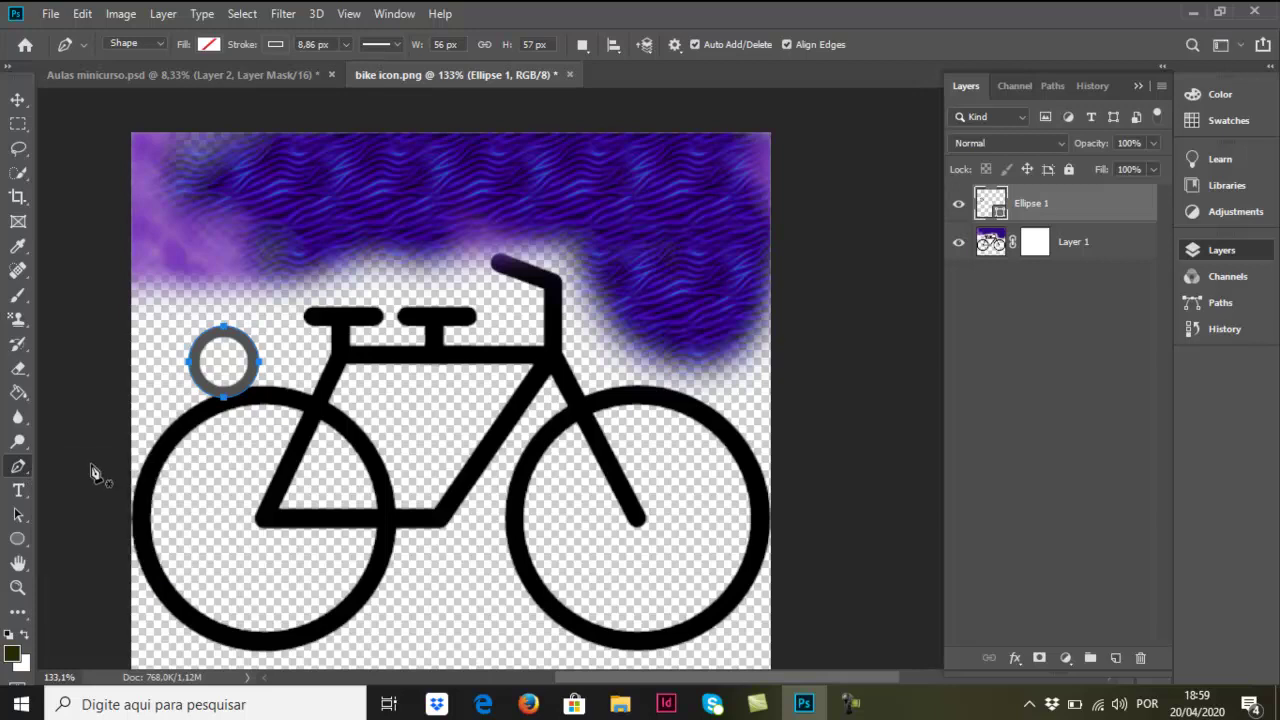
left_click(380, 423)
left_click(455, 410)
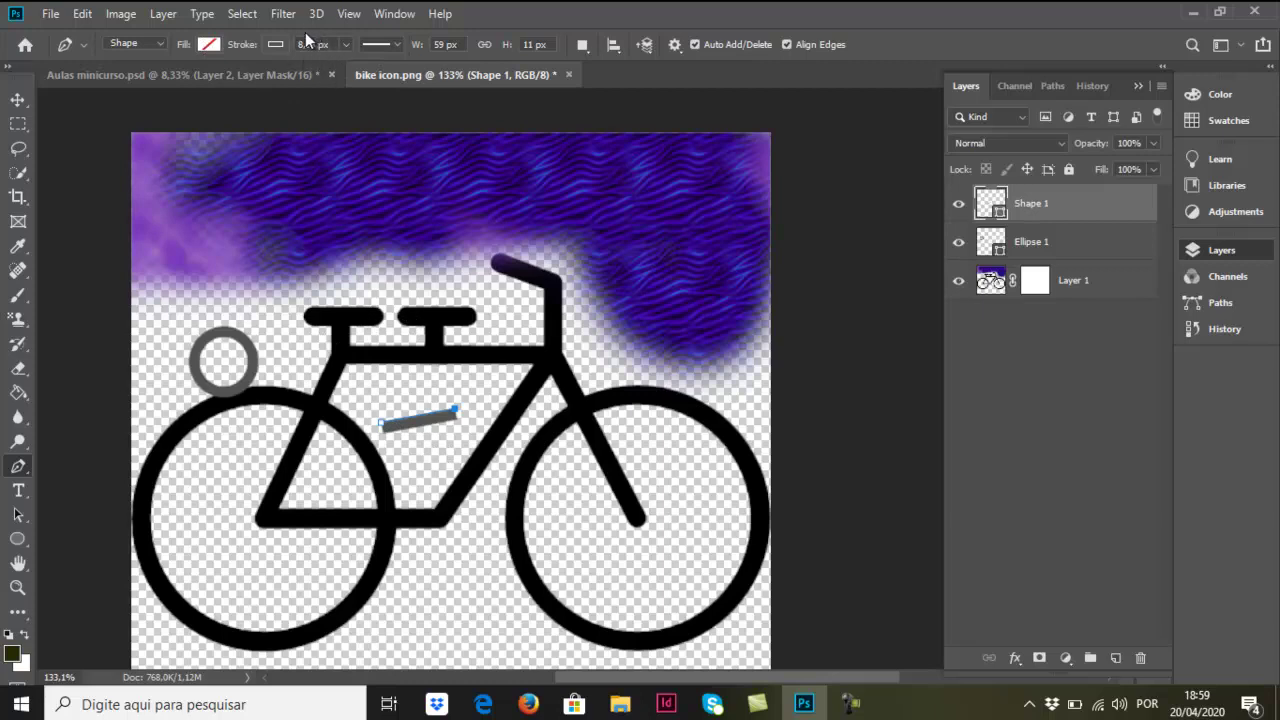
left_click(396, 45)
left_click(355, 134)
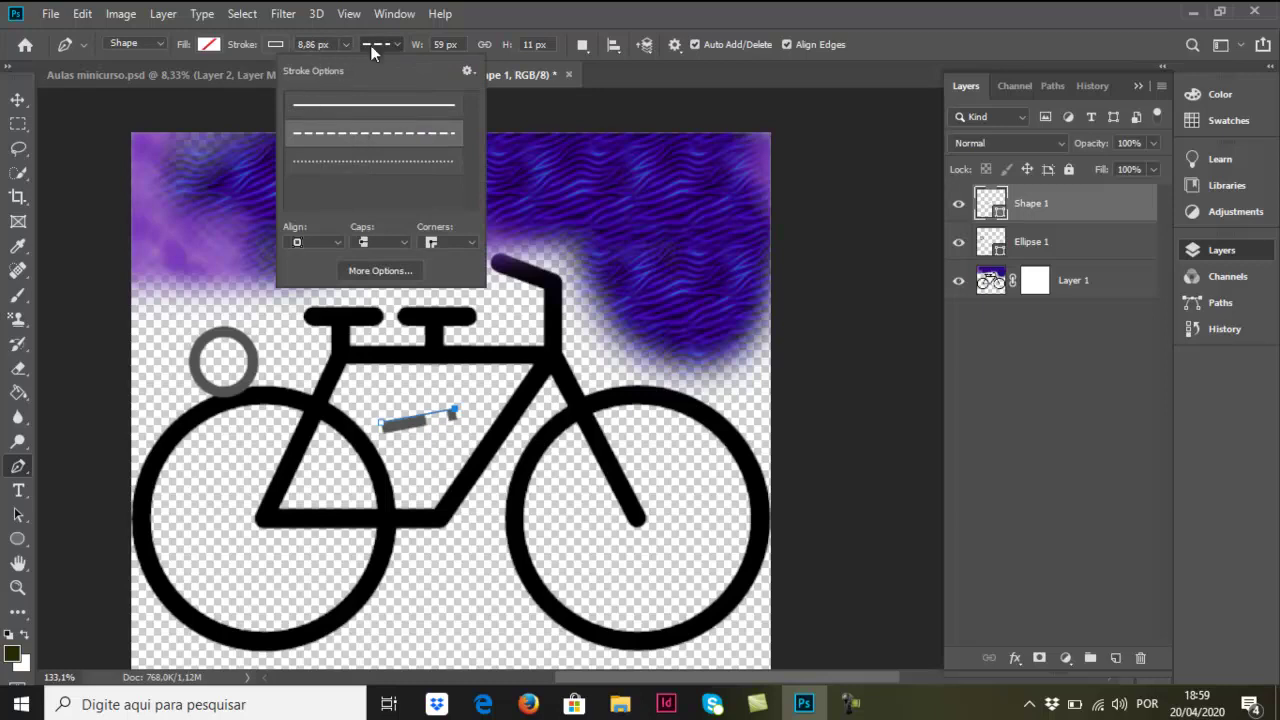